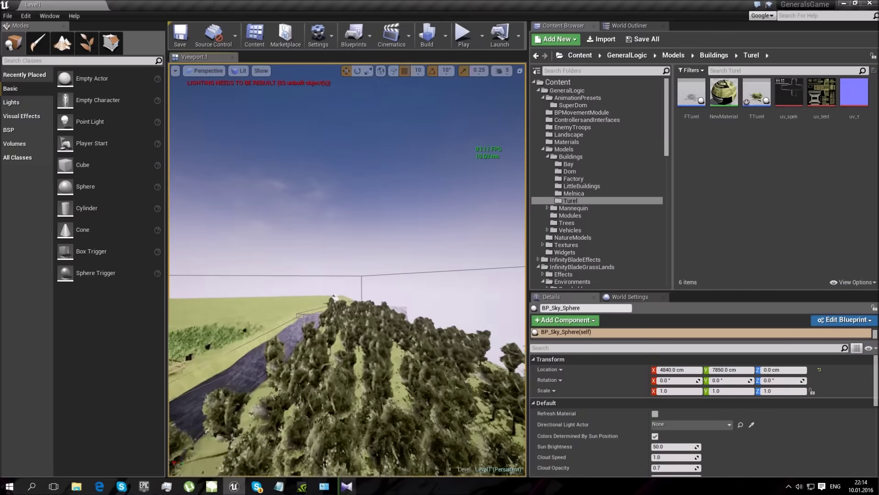
- Check the topic list in Notepad, and survey the level's forest, river, wheat field, windmill and rock wall in Unreal Editor
{"action": "key", "text": "w"}
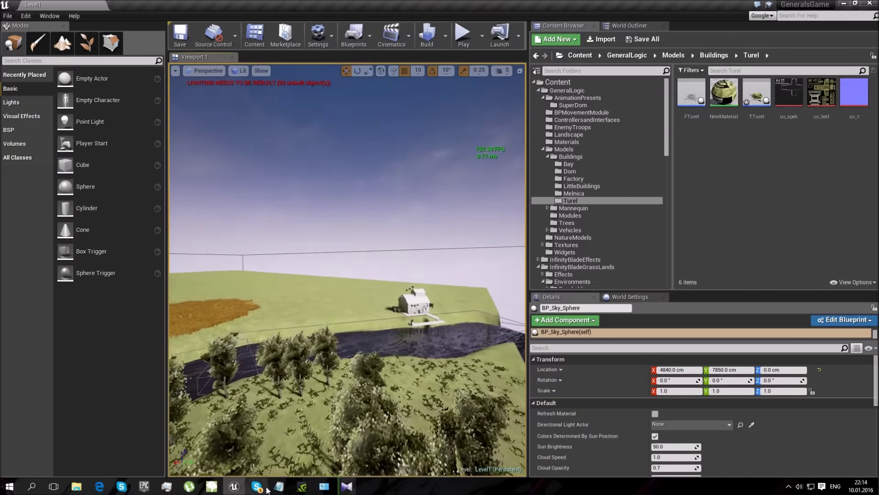
{"action": "left_click", "coordinate": [280, 488]}
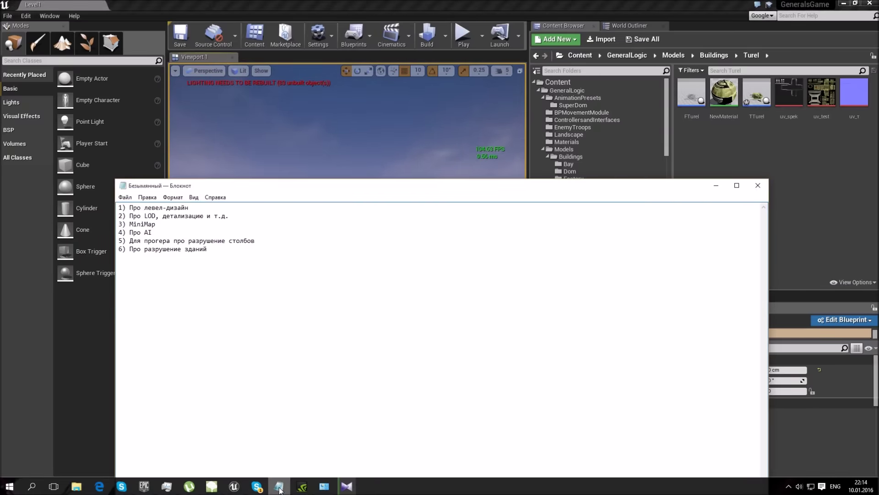
{"action": "left_click", "coordinate": [280, 488]}
{"action": "right_click_drag", "start_coordinate": [347, 270], "coordinate": [183, 261]}
{"action": "right_click_drag", "start_coordinate": [347, 270], "coordinate": [334, 287]}
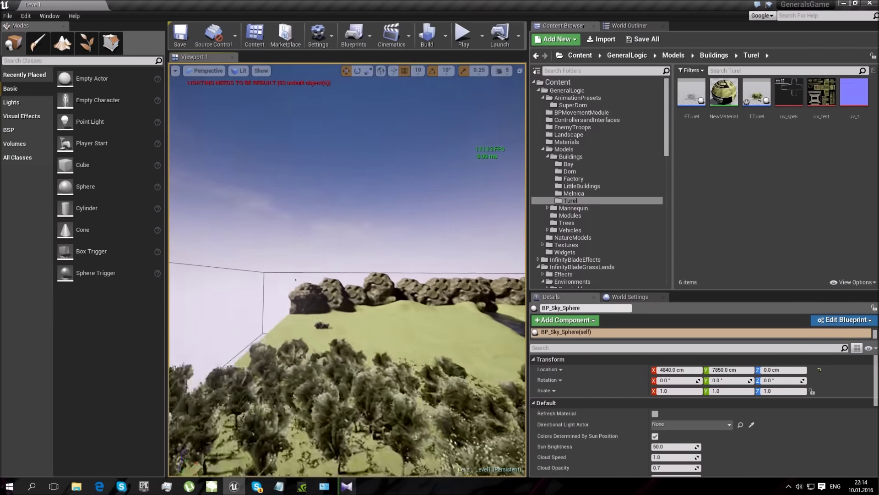
{"action": "right_click_drag", "start_coordinate": [347, 270], "coordinate": [494, 270]}
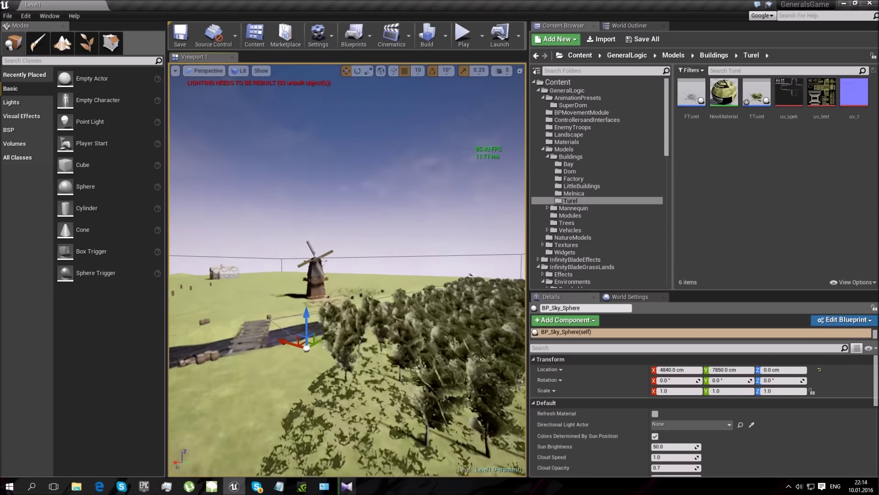
{"action": "right_click_drag", "start_coordinate": [343, 279], "coordinate": [284, 290]}
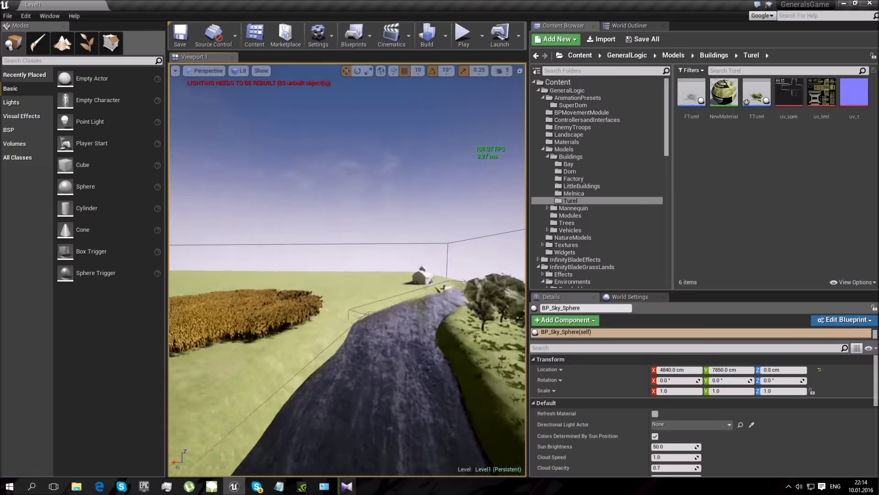
{"action": "right_click_drag", "start_coordinate": [348, 279], "coordinate": [376, 280]}
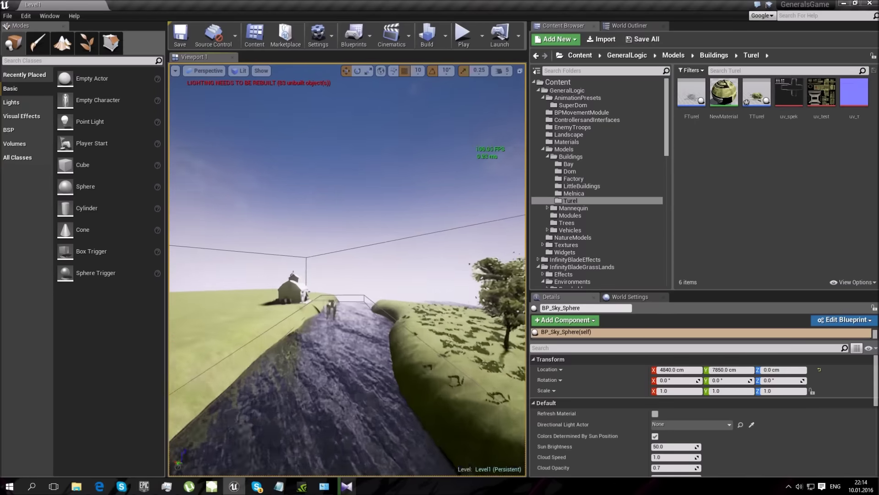
{"action": "right_click_drag", "start_coordinate": [375, 280], "coordinate": [256, 280]}
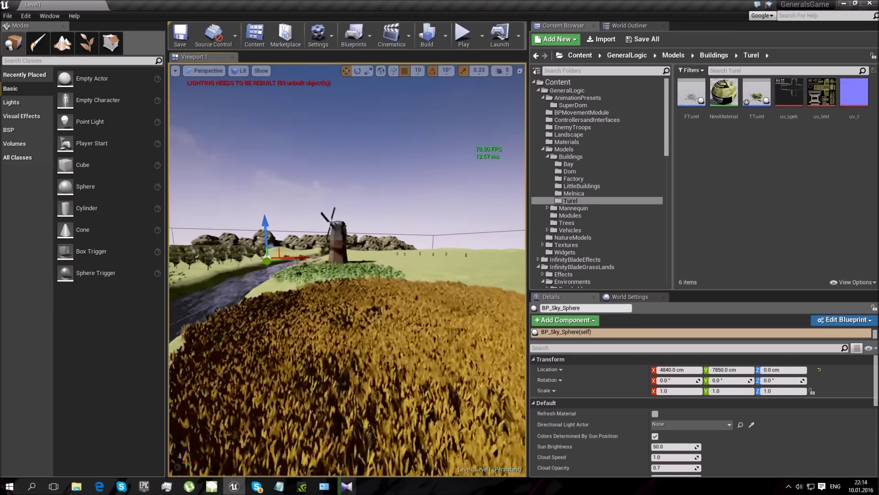
{"action": "right_click_drag", "start_coordinate": [350, 280], "coordinate": [345, 281]}
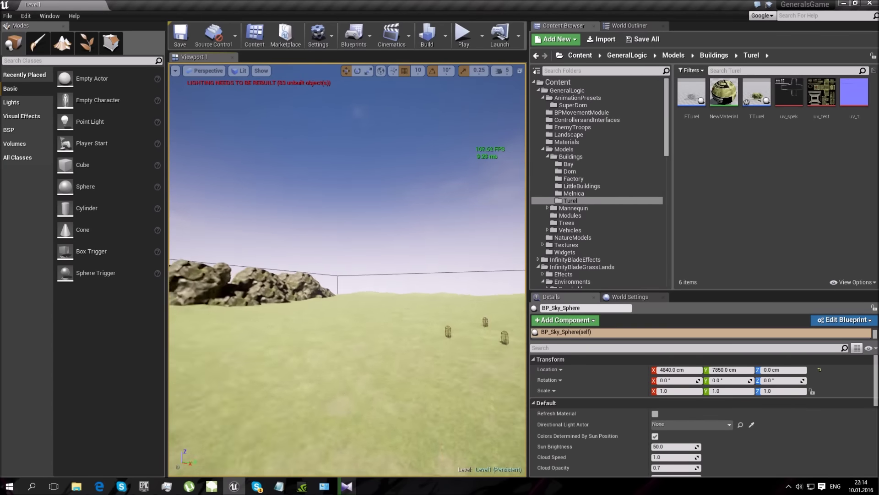
{"action": "right_click_drag", "start_coordinate": [346, 280], "coordinate": [441, 226]}
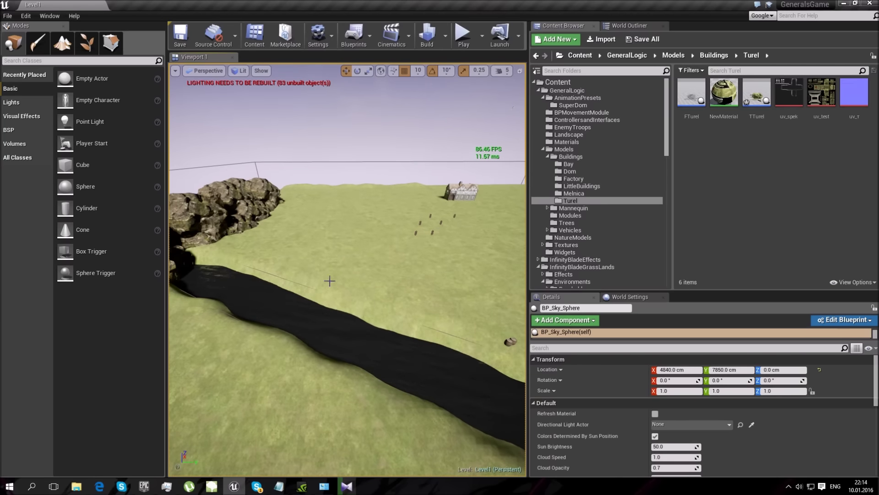
- Try sculpting hills with the Landscape Sculpt tool on the grass near the rock wall, and undo the strokes
{"action": "left_click", "coordinate": [63, 46]}
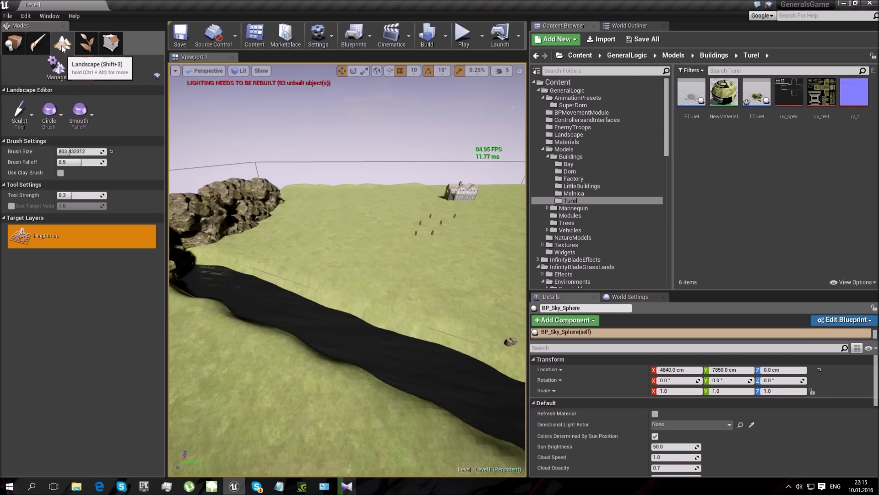
{"action": "key", "text": "w"}
{"action": "right_click_drag", "start_coordinate": [343, 227], "coordinate": [257, 229]}
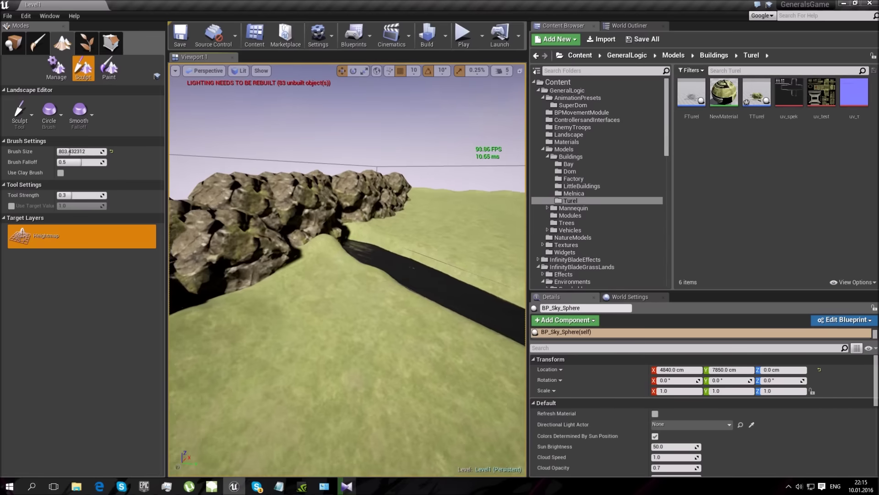
{"action": "right_click_drag", "start_coordinate": [293, 354], "coordinate": [314, 358]}
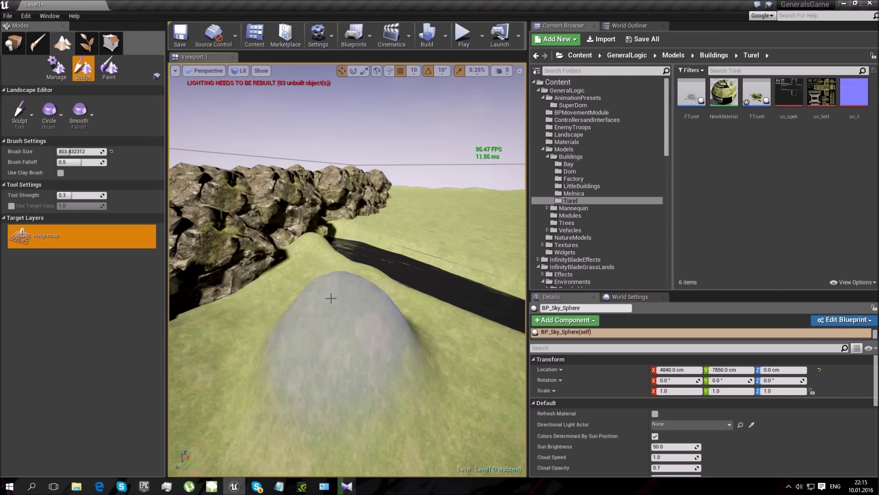
{"action": "key", "text": "ctrl+z"}
{"action": "mouse_move", "coordinate": [368, 327]}
{"action": "left_mouse_down"}
{"action": "mouse_move", "coordinate": [362, 347]}
{"action": "mouse_move", "coordinate": [363, 335]}
{"action": "left_mouse_up"}
{"action": "key", "text": "ctrl+z"}
{"action": "mouse_move", "coordinate": [454, 352]}
{"action": "right_mouse_down"}
{"action": "mouse_move", "coordinate": [403, 333]}
{"action": "mouse_move", "coordinate": [472, 320]}
{"action": "mouse_move", "coordinate": [394, 256]}
{"action": "mouse_move", "coordinate": [270, 252]}
{"action": "mouse_move", "coordinate": [330, 270]}
{"action": "mouse_move", "coordinate": [394, 259]}
{"action": "mouse_move", "coordinate": [431, 275]}
{"action": "right_mouse_up"}
{"action": "right_click_drag", "start_coordinate": [476, 323], "coordinate": [479, 346]}
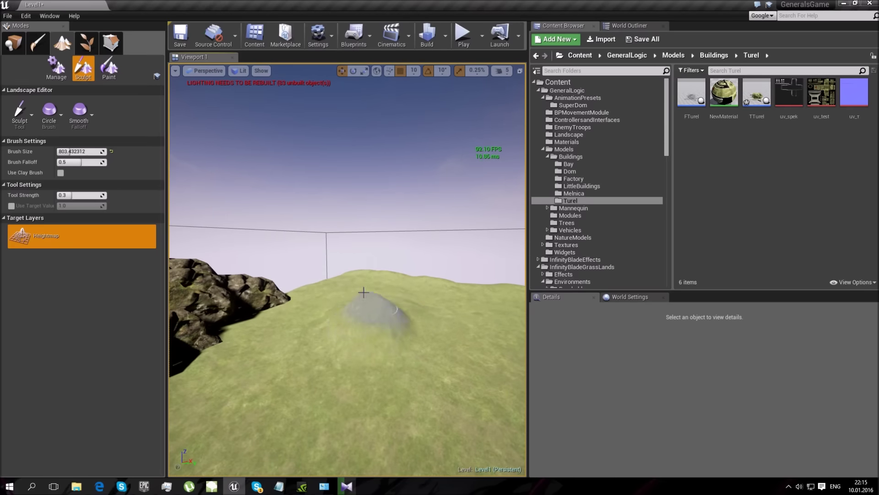
{"action": "key", "text": "ctrl+z"}
- Examine the sculpted riverbed and its banks from the rock wall past the house and the windmill
{"action": "mouse_move", "coordinate": [381, 304]}
{"action": "right_mouse_down"}
{"action": "mouse_move", "coordinate": [320, 287]}
{"action": "mouse_move", "coordinate": [350, 286]}
{"action": "mouse_move", "coordinate": [341, 268]}
{"action": "mouse_move", "coordinate": [316, 268]}
{"action": "mouse_move", "coordinate": [300, 251]}
{"action": "mouse_move", "coordinate": [215, 284]}
{"action": "mouse_move", "coordinate": [389, 303]}
{"action": "mouse_move", "coordinate": [476, 296]}
{"action": "right_mouse_up"}
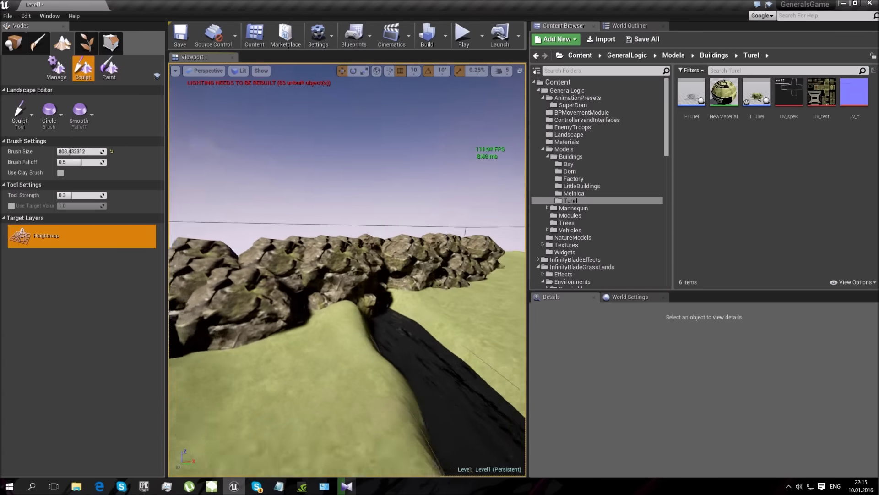
{"action": "mouse_move", "coordinate": [347, 269]}
{"action": "right_mouse_down"}
{"action": "mouse_move", "coordinate": [476, 245]}
{"action": "mouse_move", "coordinate": [462, 240]}
{"action": "mouse_move", "coordinate": [481, 224]}
{"action": "mouse_move", "coordinate": [348, 273]}
{"action": "right_mouse_up"}
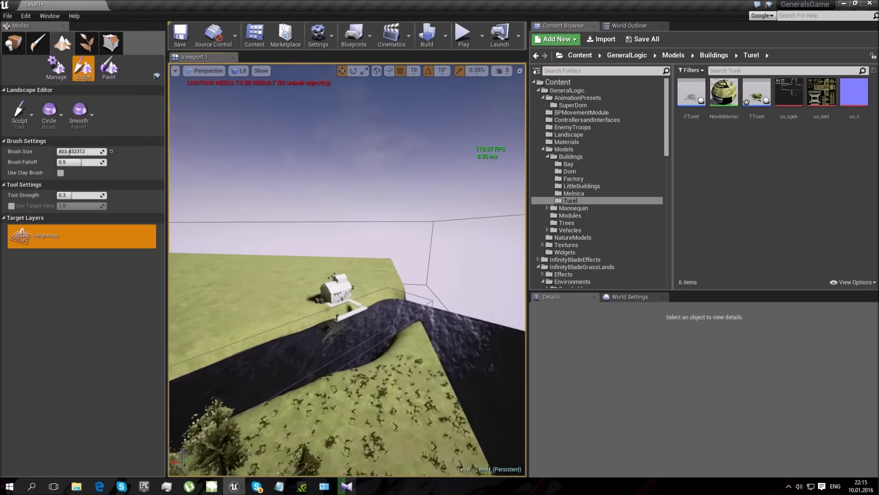
{"action": "right_click_drag", "start_coordinate": [348, 273], "coordinate": [245, 252]}
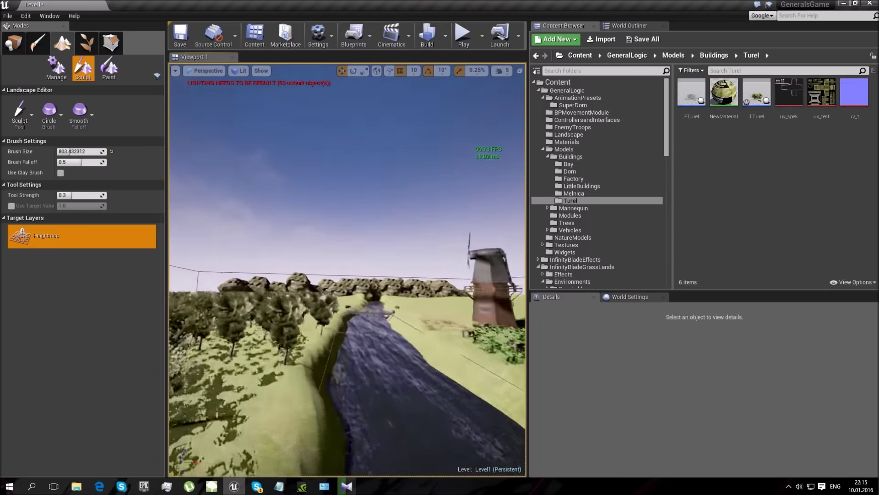
{"action": "right_click_drag", "start_coordinate": [348, 271], "coordinate": [389, 302]}
{"action": "key", "text": "w"}
{"action": "right_click_drag", "start_coordinate": [328, 275], "coordinate": [513, 311]}
{"action": "key", "text": "w"}
{"action": "mouse_move", "coordinate": [348, 270]}
{"action": "right_mouse_down"}
{"action": "mouse_move", "coordinate": [330, 293]}
{"action": "mouse_move", "coordinate": [334, 270]}
{"action": "mouse_move", "coordinate": [307, 267]}
{"action": "right_mouse_up"}
- Create a new foliage type in Foliage mode and save it as NewFoliageType_InstancedStaticMesh in the NatureModels folder
{"action": "left_click", "coordinate": [92, 45]}
{"action": "right_click_drag", "start_coordinate": [296, 197], "coordinate": [296, 196]}
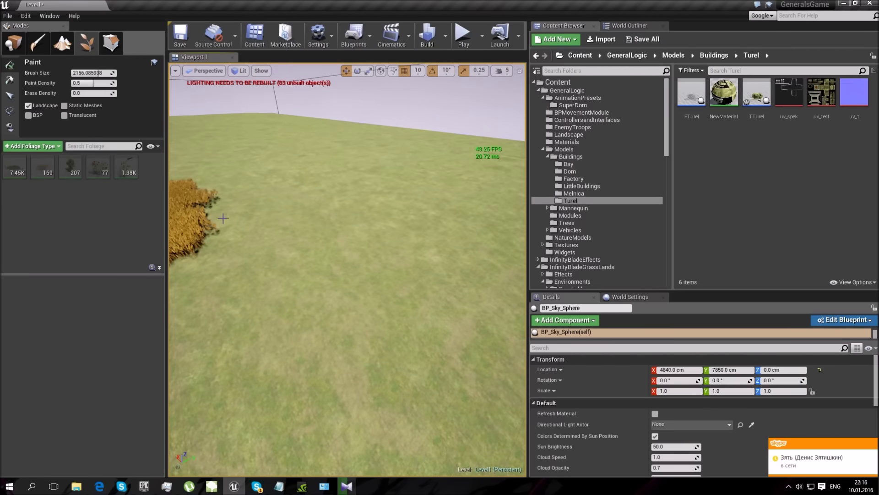
{"action": "left_click", "coordinate": [23, 146]}
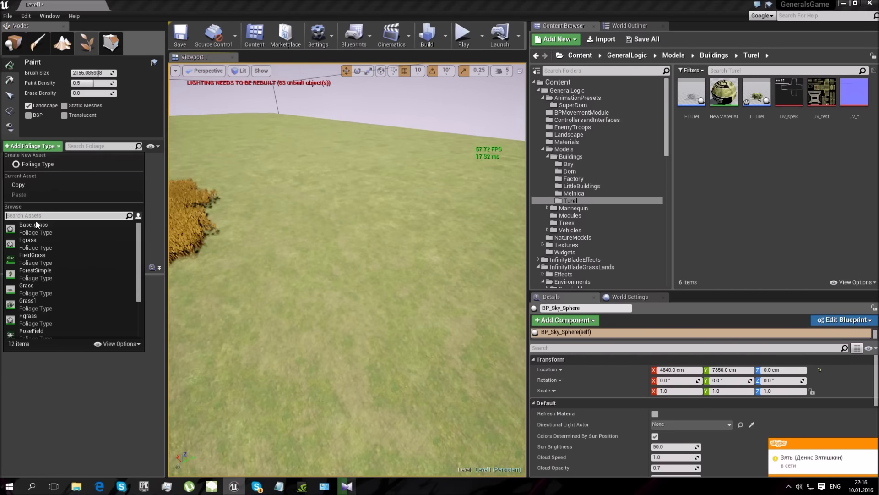
{"action": "scroll", "coordinate": [13, 233], "scroll_direction": "down", "scroll_amount": 2}
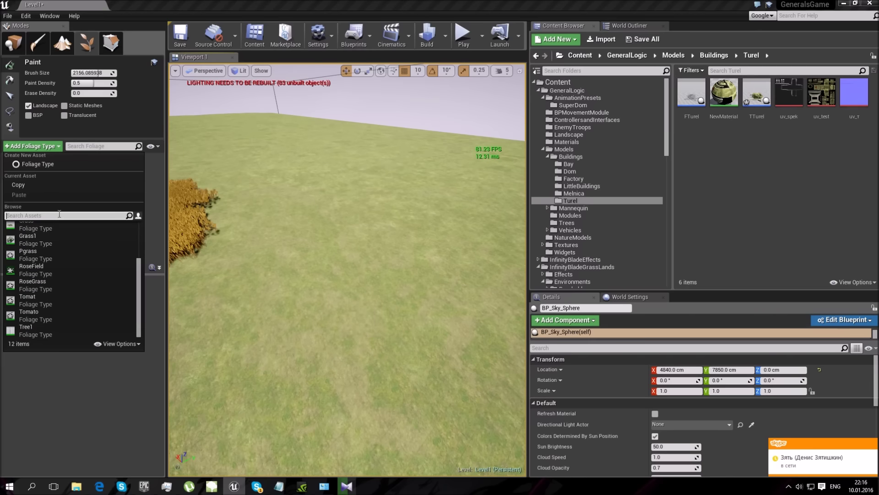
{"action": "left_click", "coordinate": [47, 164]}
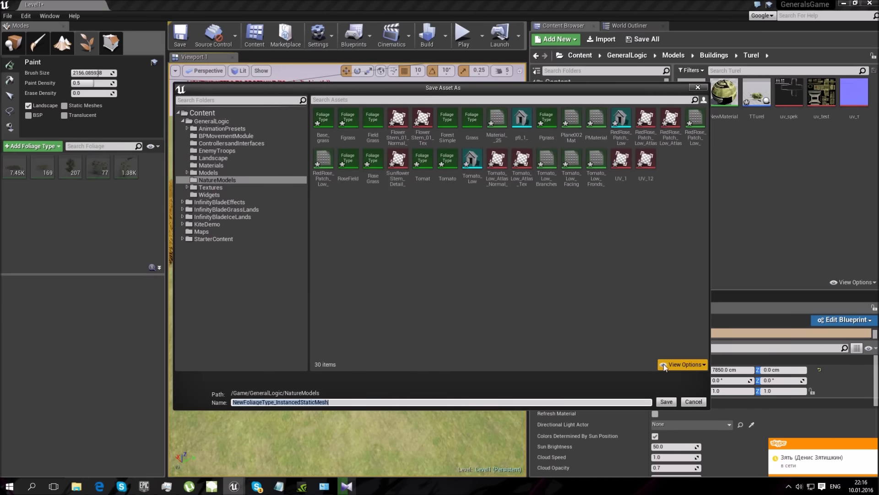
{"action": "left_click", "coordinate": [666, 402]}
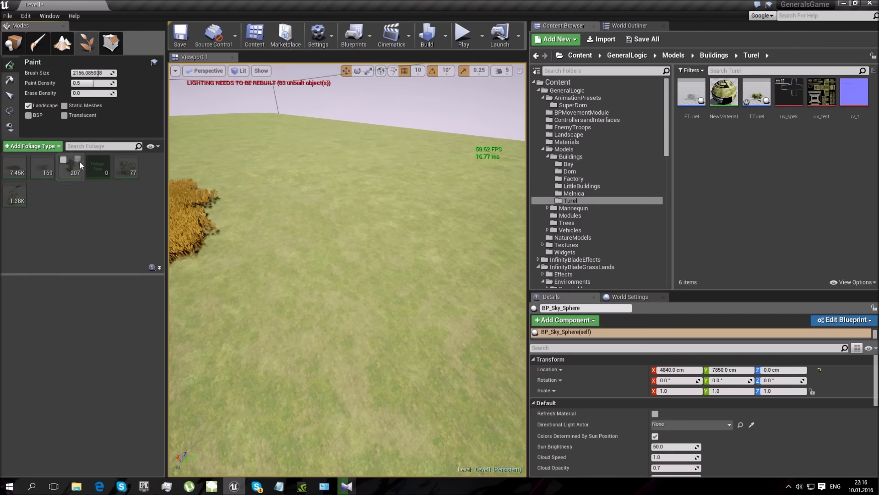
- Assign the Wall_500x500 static mesh to the new foliage type
{"action": "left_click", "coordinate": [98, 178]}
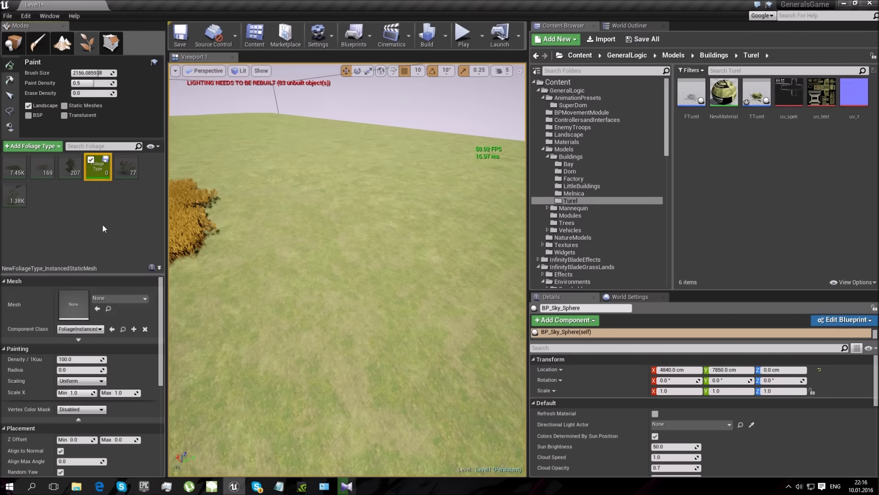
{"action": "left_click", "coordinate": [112, 298]}
{"action": "scroll", "coordinate": [203, 400], "scroll_direction": "down", "scroll_amount": 10}
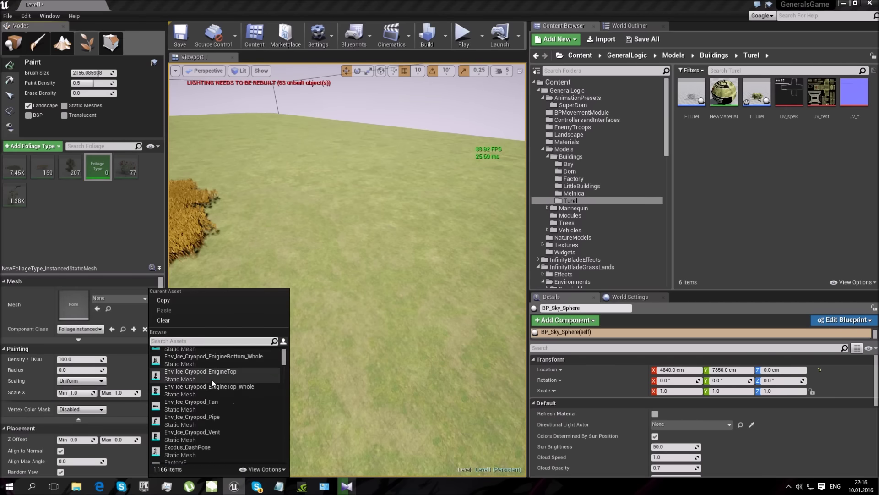
{"action": "left_click_drag", "start_coordinate": [284, 357], "coordinate": [284, 427]}
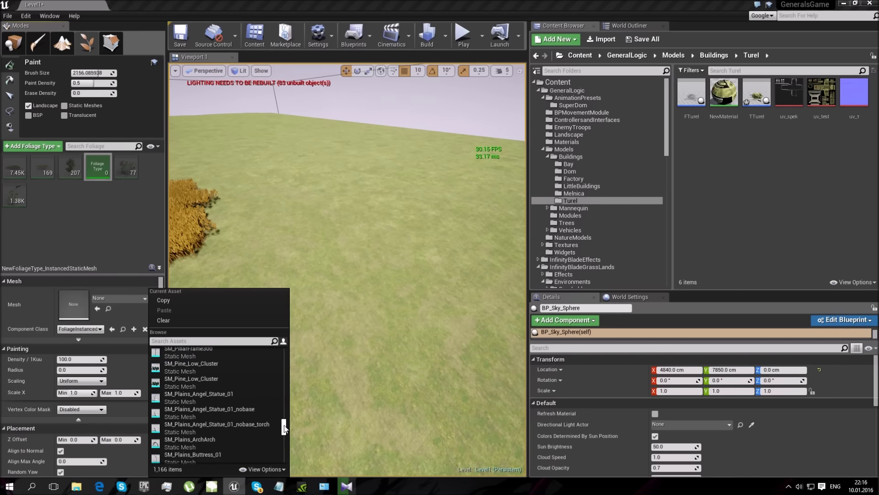
{"action": "scroll", "coordinate": [188, 367], "scroll_direction": "up", "scroll_amount": 1}
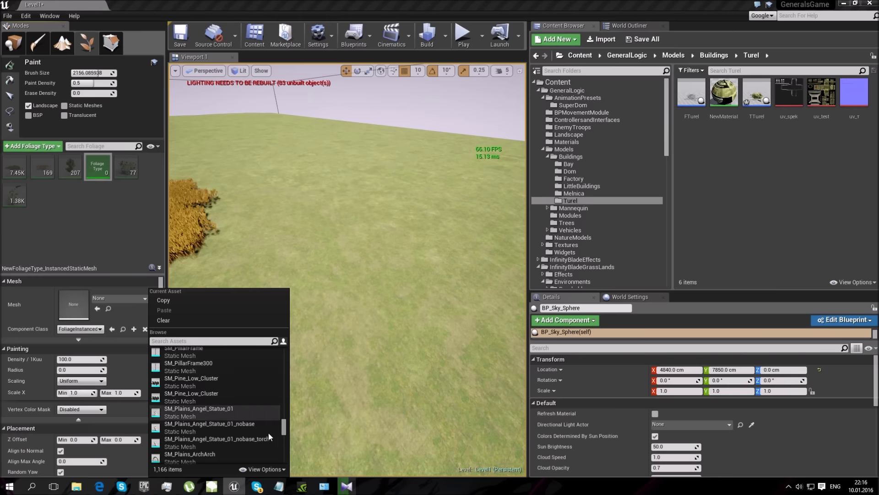
{"action": "left_click_drag", "start_coordinate": [284, 430], "coordinate": [287, 453]}
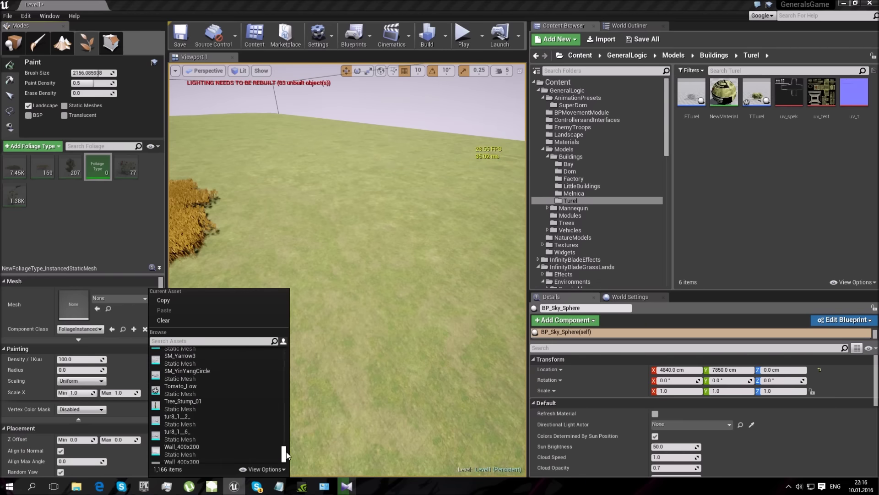
{"action": "scroll", "coordinate": [194, 416], "scroll_direction": "down", "scroll_amount": 5}
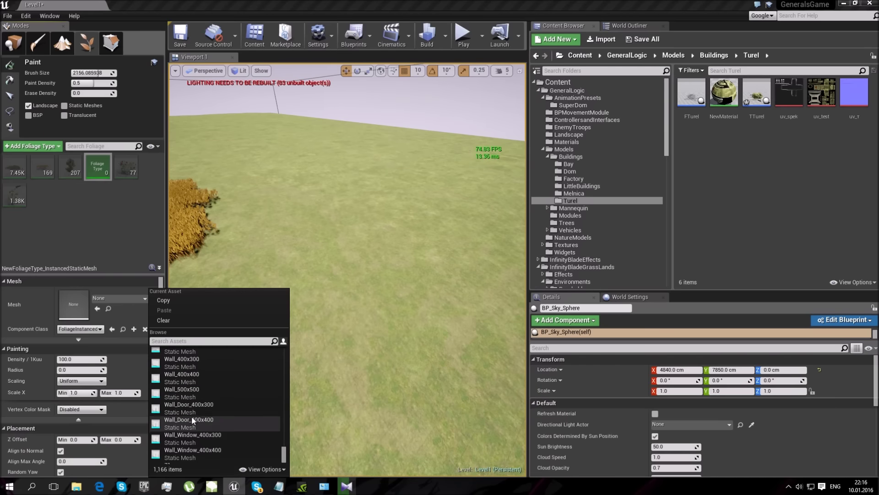
{"action": "left_click", "coordinate": [182, 390]}
- Examine the foliage of the wheat and green crop fields beside the windmill up close
{"action": "mouse_move", "coordinate": [351, 245]}
{"action": "right_mouse_down"}
{"action": "mouse_move", "coordinate": [348, 270]}
{"action": "mouse_move", "coordinate": [333, 203]}
{"action": "mouse_move", "coordinate": [366, 170]}
{"action": "mouse_move", "coordinate": [380, 216]}
{"action": "mouse_move", "coordinate": [371, 219]}
{"action": "mouse_move", "coordinate": [364, 167]}
{"action": "mouse_move", "coordinate": [293, 206]}
{"action": "mouse_move", "coordinate": [295, 225]}
{"action": "mouse_move", "coordinate": [343, 232]}
{"action": "mouse_move", "coordinate": [380, 217]}
{"action": "mouse_move", "coordinate": [367, 224]}
{"action": "mouse_move", "coordinate": [366, 211]}
{"action": "mouse_move", "coordinate": [359, 284]}
{"action": "mouse_move", "coordinate": [359, 256]}
{"action": "mouse_move", "coordinate": [344, 236]}
{"action": "mouse_move", "coordinate": [364, 259]}
{"action": "mouse_move", "coordinate": [348, 229]}
{"action": "right_mouse_up"}
{"action": "key", "text": "s"}
{"action": "key", "text": "w"}
{"action": "key", "text": "w"}
{"action": "key", "text": "s"}
{"action": "key", "text": "w"}
{"action": "key", "text": "ctrl+z"}
{"action": "key", "text": "w"}
{"action": "key", "text": "w"}
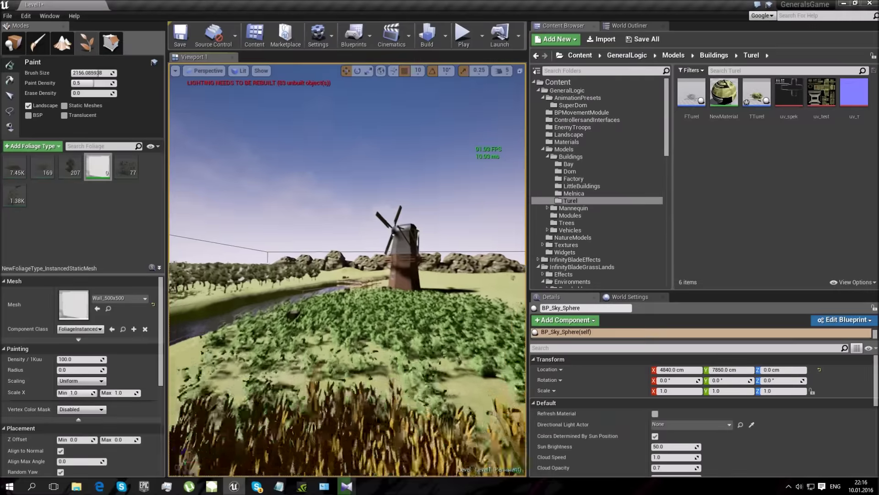
{"action": "right_click_drag", "start_coordinate": [359, 260], "coordinate": [347, 284]}
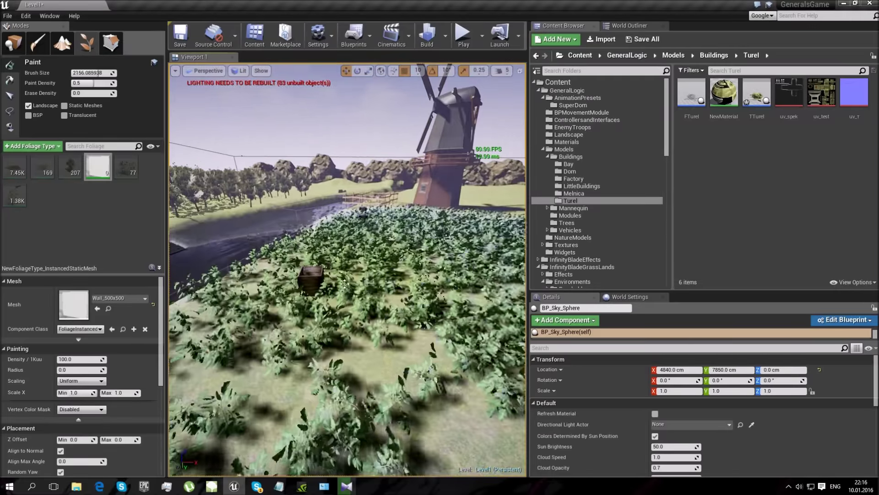
{"action": "right_click_drag", "start_coordinate": [426, 355], "coordinate": [380, 321]}
{"action": "key", "text": "w"}
{"action": "key", "text": "w"}
{"action": "key", "text": "w"}
{"action": "key", "text": "w"}
- Delete the Wall_500x500 foliage type from the level's foliage list
{"action": "right_click_drag", "start_coordinate": [297, 321], "coordinate": [367, 326]}
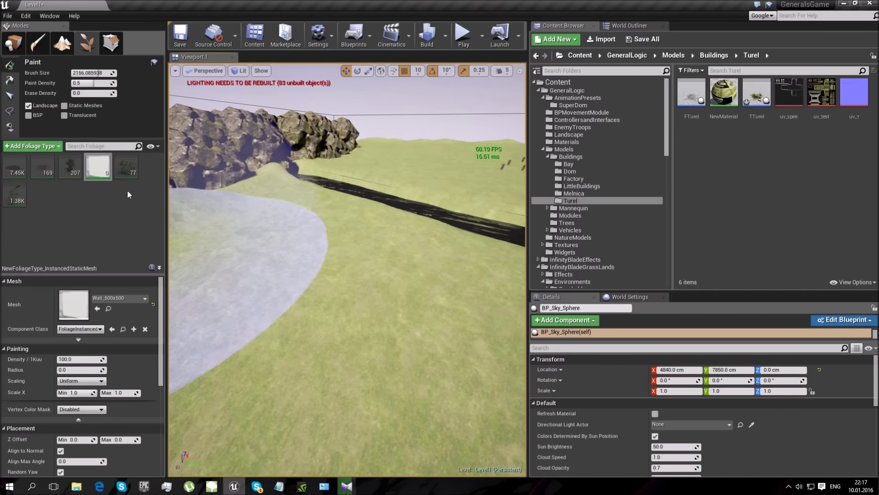
{"action": "left_click", "coordinate": [100, 167]}
{"action": "key", "text": "Delete"}
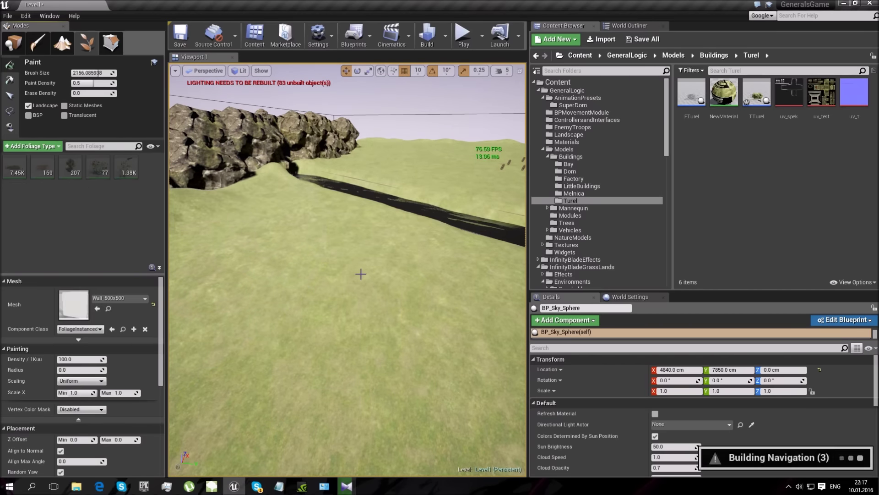
- Examine the layout around the river, including the bridge, the windmill, the forest edge and the open grassland
{"action": "right_click_drag", "start_coordinate": [344, 240], "coordinate": [412, 240]}
{"action": "right_click_drag", "start_coordinate": [327, 302], "coordinate": [344, 301]}
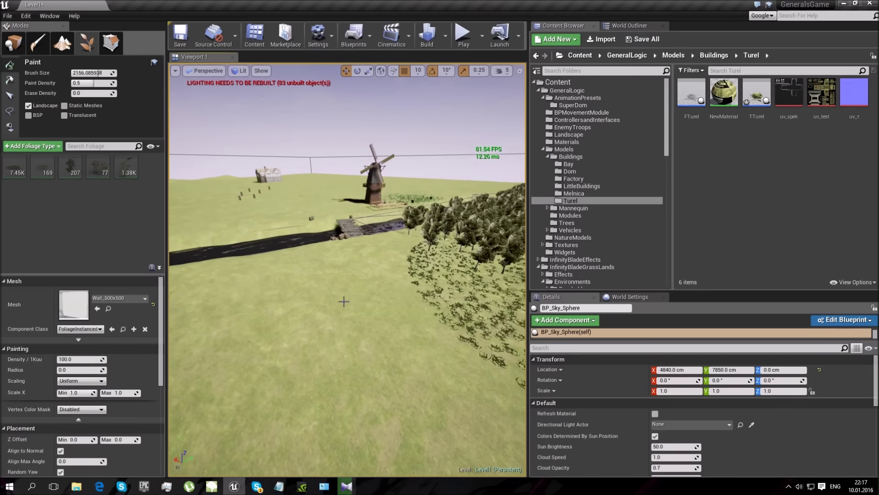
{"action": "right_click_drag", "start_coordinate": [372, 327], "coordinate": [383, 273]}
{"action": "right_click_drag", "start_coordinate": [311, 324], "coordinate": [340, 363]}
{"action": "right_click_drag", "start_coordinate": [316, 284], "coordinate": [275, 227]}
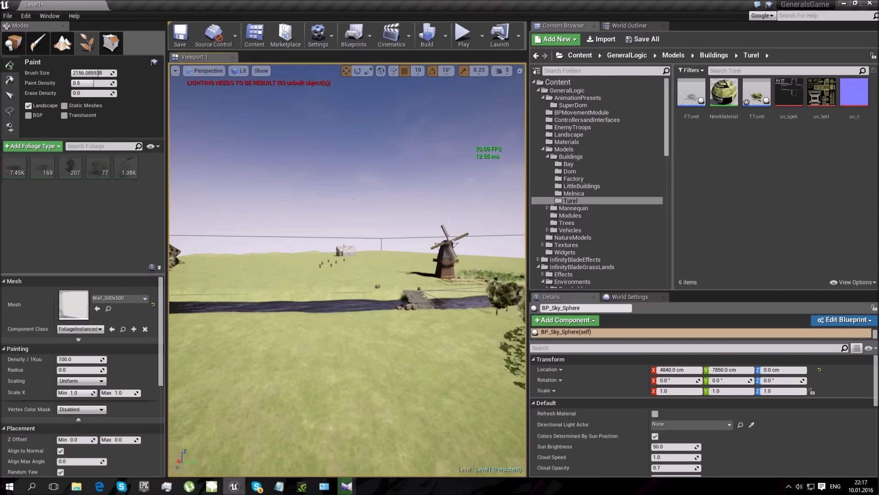
{"action": "right_click_drag", "start_coordinate": [348, 269], "coordinate": [394, 243]}
{"action": "right_click_drag", "start_coordinate": [366, 271], "coordinate": [253, 293]}
{"action": "right_click_drag", "start_coordinate": [295, 311], "coordinate": [295, 346]}
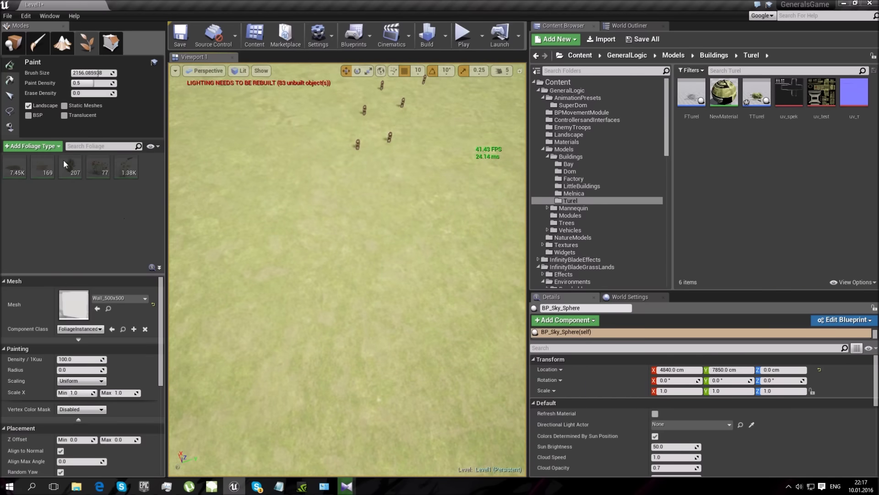
{"action": "right_click_drag", "start_coordinate": [275, 229], "coordinate": [218, 110]}
{"action": "key", "text": "w"}
{"action": "key", "text": "w"}
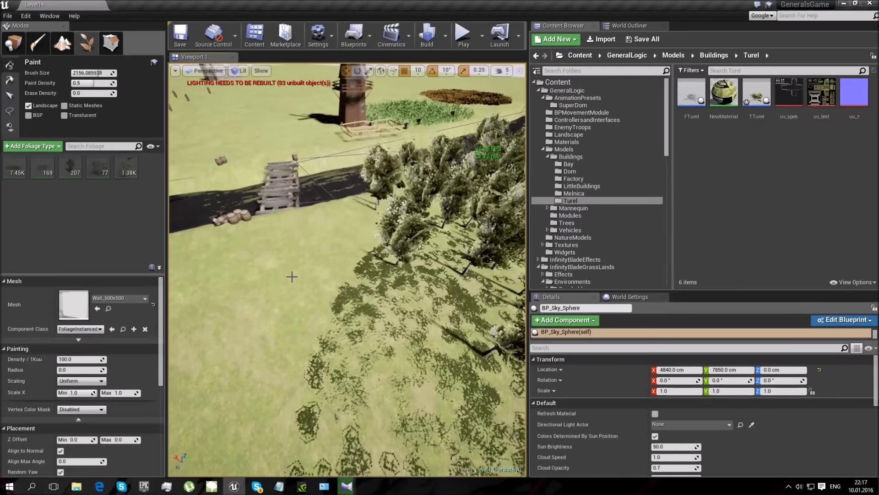
- Check the topic list in the Notepad notes, and examine the riverside forest and its grass cover
{"action": "left_click", "coordinate": [279, 486]}
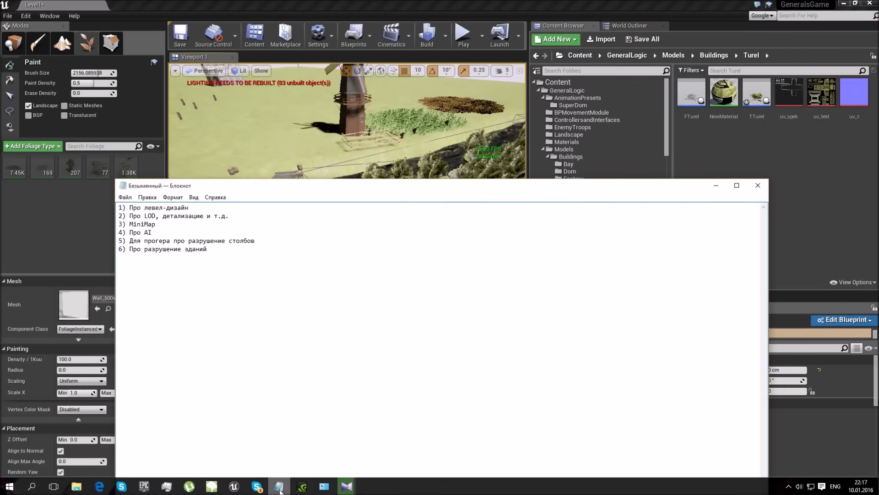
{"action": "left_click", "coordinate": [280, 486]}
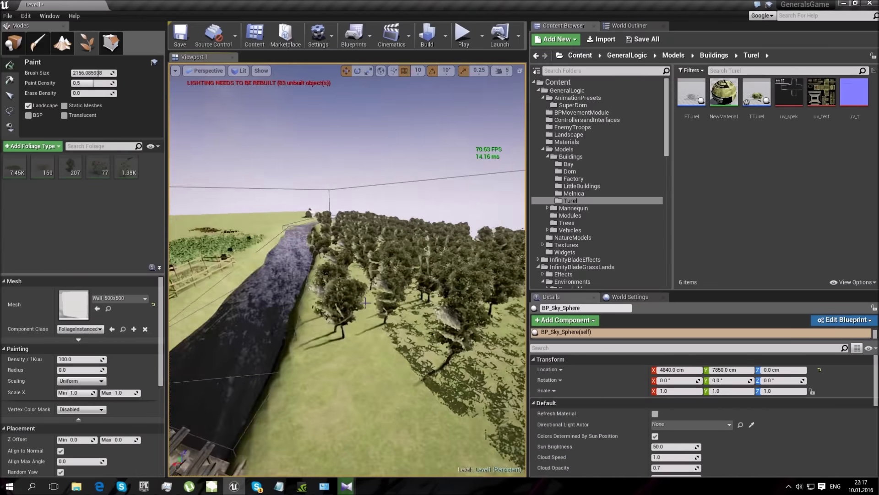
{"action": "right_click_drag", "start_coordinate": [347, 270], "coordinate": [293, 384]}
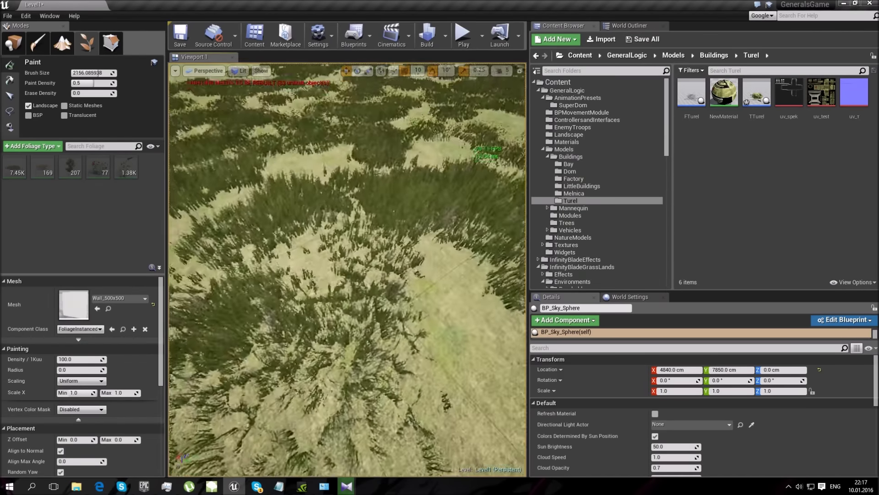
{"action": "right_click_drag", "start_coordinate": [339, 309], "coordinate": [327, 332]}
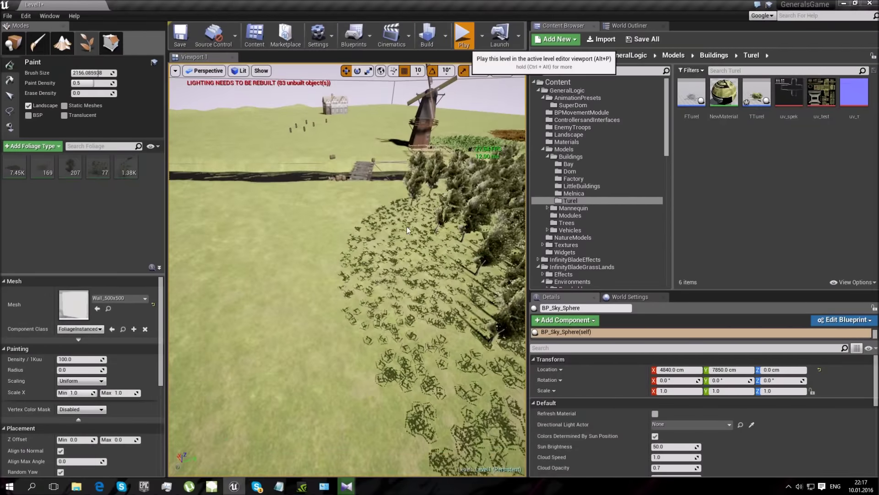
- Play the level to inspect the fenced red flower bed, stop the session, and examine the forest's grass and surroundings
{"action": "left_click", "coordinate": [463, 37]}
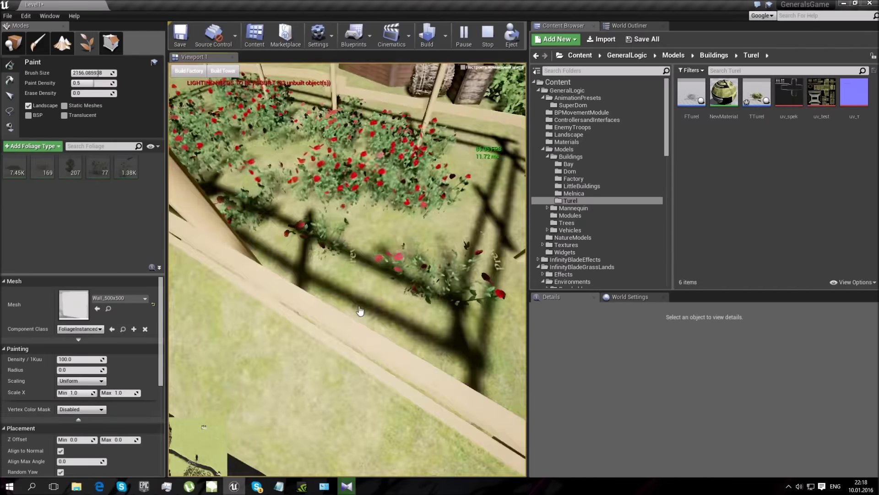
{"action": "key", "text": "Escape"}
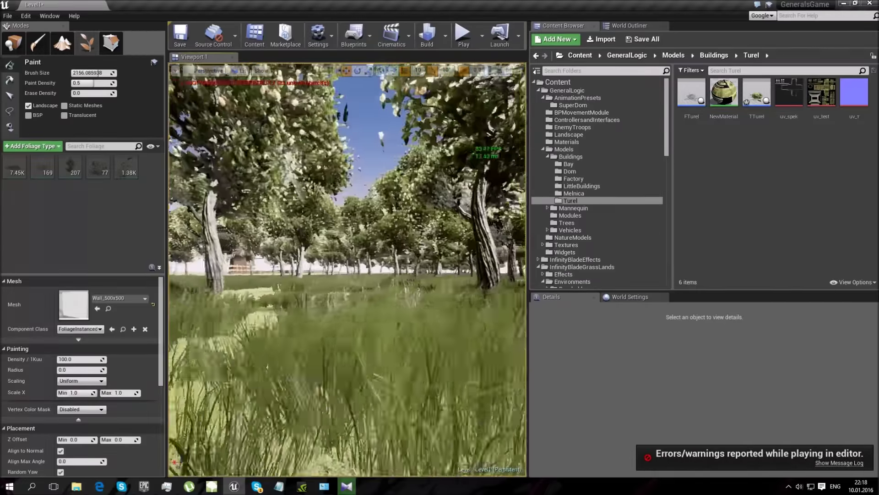
{"action": "key", "text": "w"}
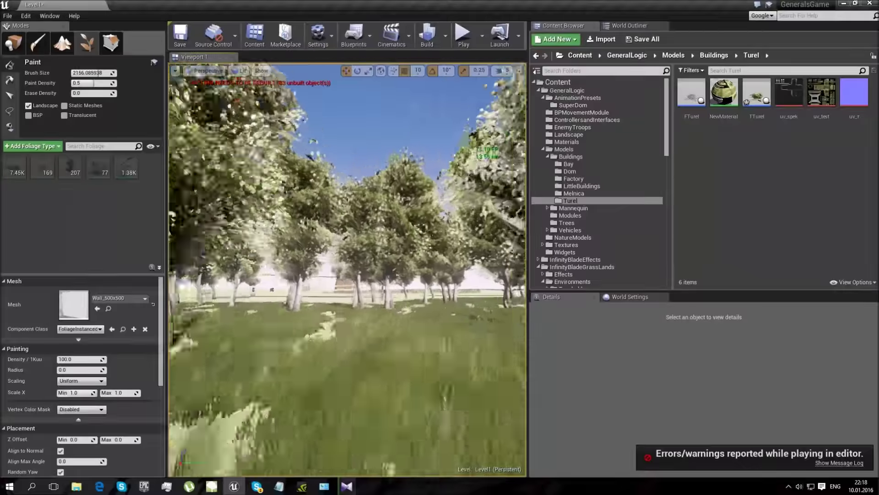
{"action": "key", "text": "w"}
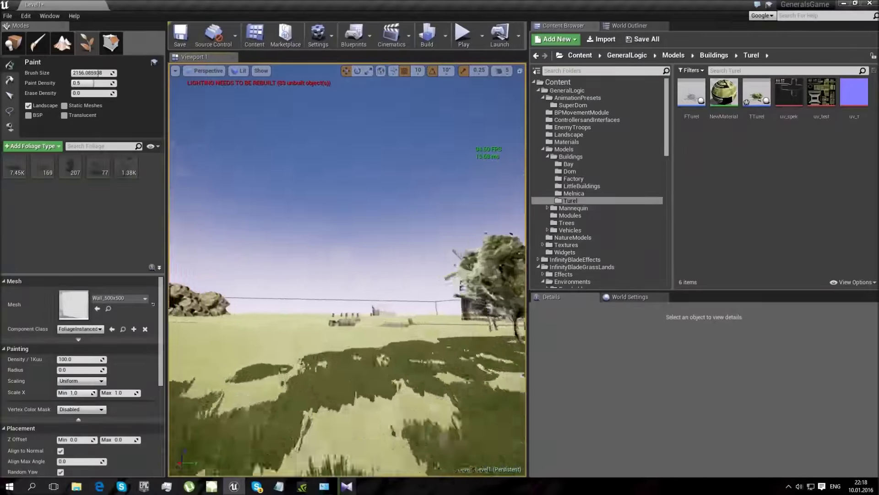
{"action": "right_click_drag", "start_coordinate": [348, 270], "coordinate": [261, 335]}
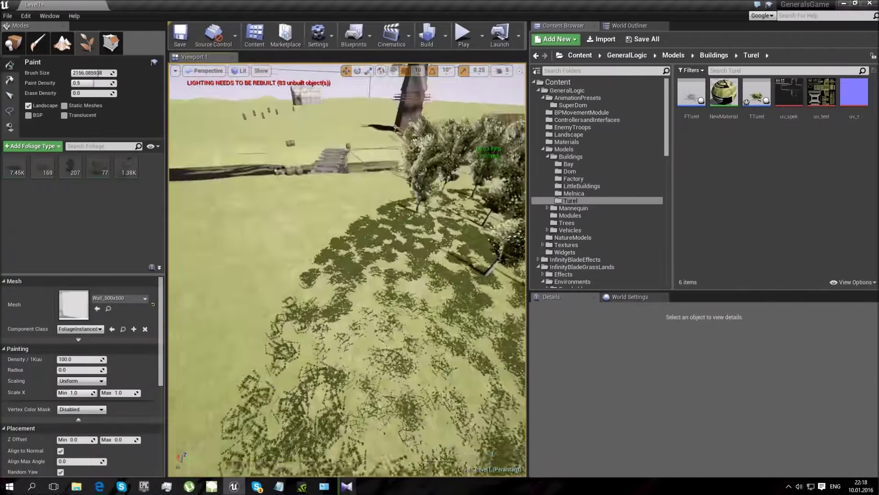
{"action": "right_click_drag", "start_coordinate": [353, 287], "coordinate": [321, 360]}
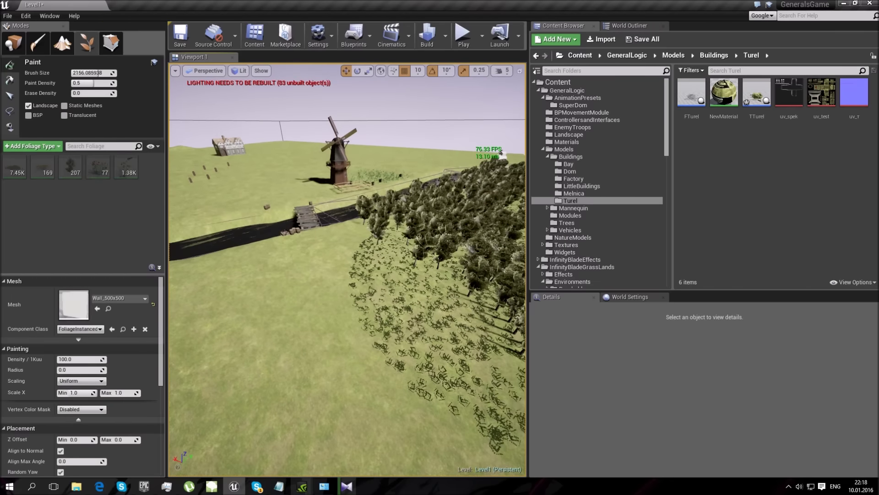
- Review the topic list in the Notepad notes, and examine the barrels beside the bridge and the grey vehicle near the rocks
{"action": "left_click", "coordinate": [279, 486]}
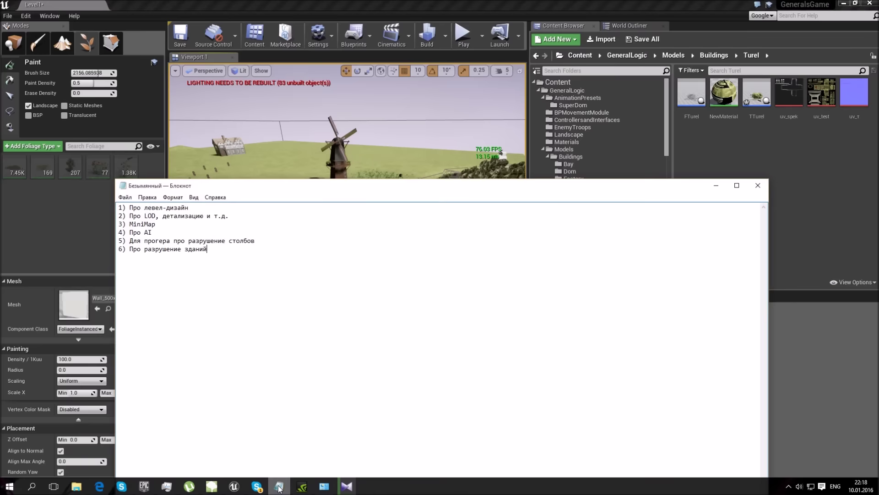
{"action": "left_click", "coordinate": [279, 487]}
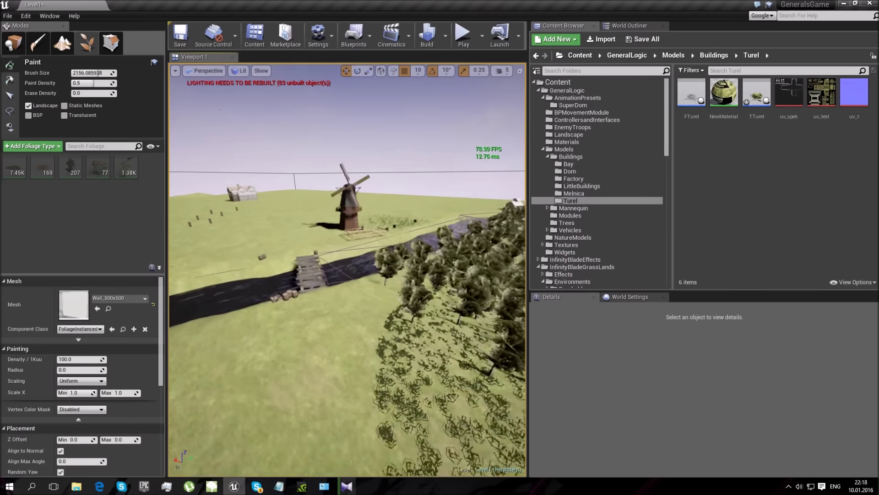
{"action": "right_click_drag", "start_coordinate": [344, 328], "coordinate": [344, 329]}
{"action": "right_click_drag", "start_coordinate": [400, 324], "coordinate": [386, 352]}
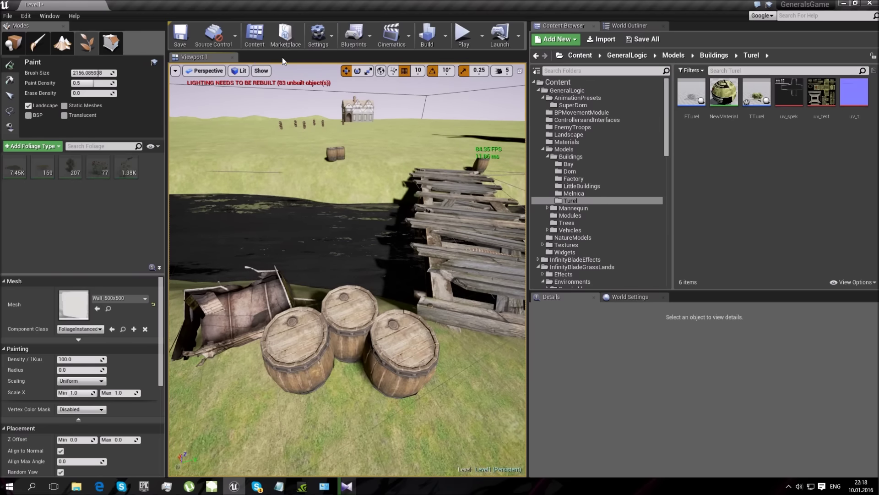
{"action": "right_click_drag", "start_coordinate": [348, 270], "coordinate": [384, 238]}
{"action": "right_click_drag", "start_coordinate": [230, 100], "coordinate": [230, 100]}
{"action": "right_click_drag", "start_coordinate": [318, 229], "coordinate": [318, 259]}
{"action": "scroll", "coordinate": [318, 259], "scroll_direction": "down", "scroll_amount": 4}
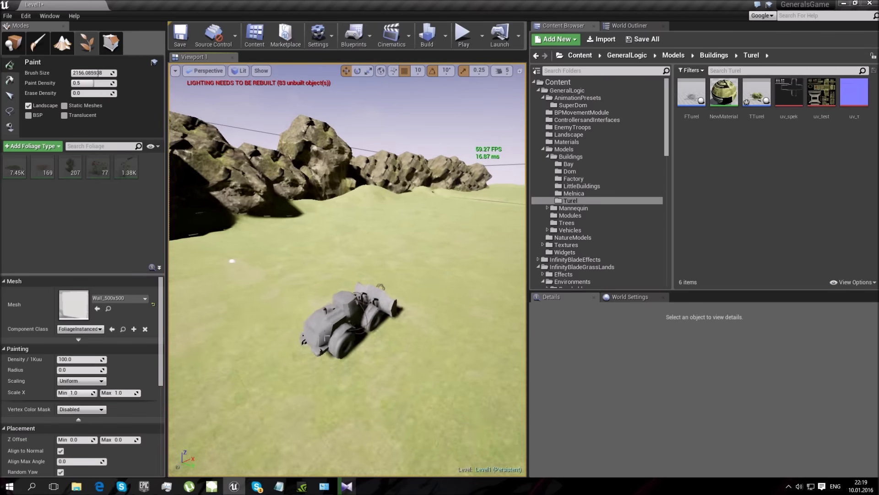
- Switch from foliage painting to object placement mode and inspect the properties of the grey Builder vehicle
{"action": "left_click", "coordinate": [13, 43]}
{"action": "right_click_drag", "start_coordinate": [306, 246], "coordinate": [306, 246]}
{"action": "left_click", "coordinate": [255, 298]}
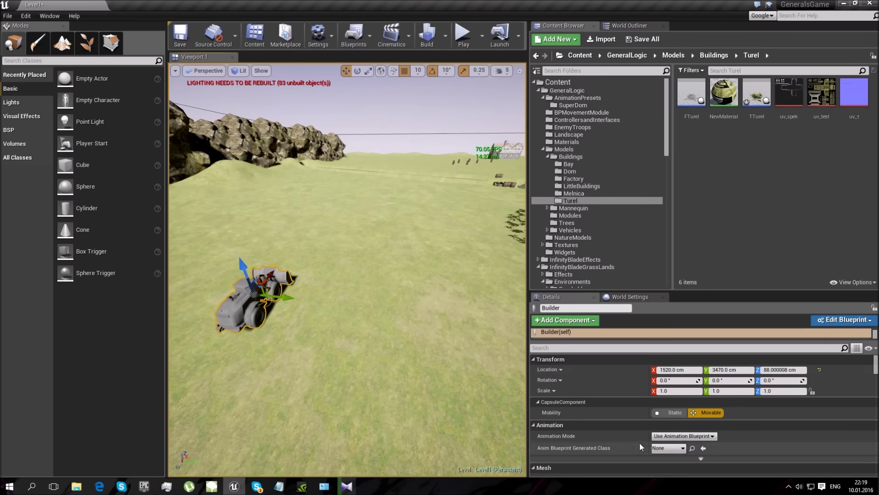
{"action": "scroll", "coordinate": [638, 443], "scroll_direction": "down", "scroll_amount": 10}
- Select the intact wooden barrel nearest the bridge and bring up its collision settings
{"action": "mouse_move", "coordinate": [347, 269]}
{"action": "right_mouse_down"}
{"action": "mouse_move", "coordinate": [422, 201]}
{"action": "mouse_move", "coordinate": [347, 276]}
{"action": "right_mouse_up"}
{"action": "key", "text": "w"}
{"action": "left_click", "coordinate": [369, 261]}
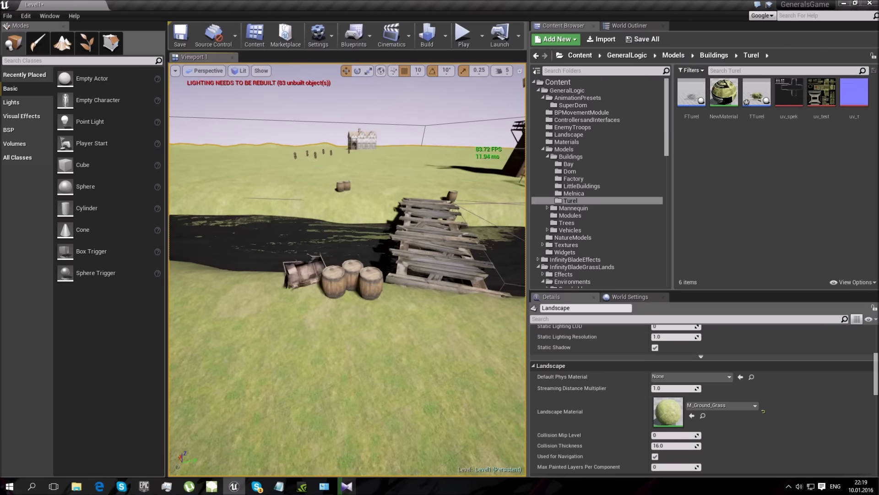
{"action": "left_click", "coordinate": [371, 284]}
{"action": "scroll", "coordinate": [652, 452], "scroll_direction": "down", "scroll_amount": 4}
{"action": "scroll", "coordinate": [633, 389], "scroll_direction": "down", "scroll_amount": 2}
{"action": "scroll", "coordinate": [639, 386], "scroll_direction": "up", "scroll_amount": 3}
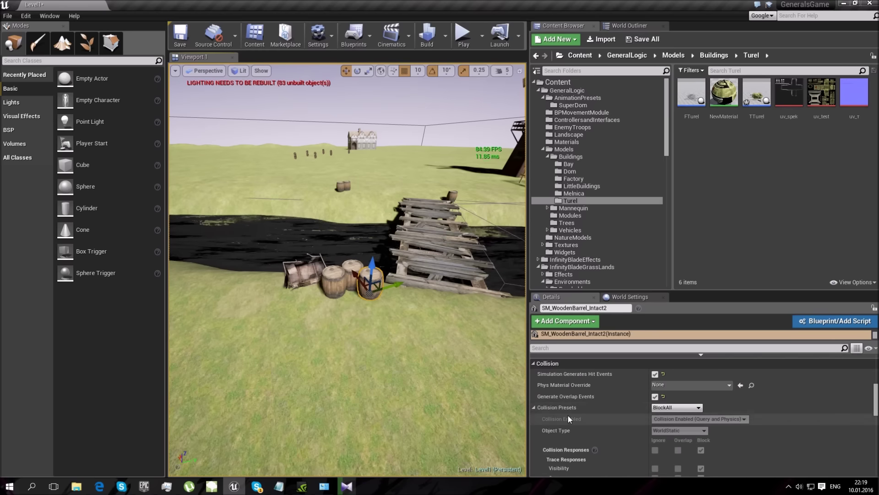
{"action": "scroll", "coordinate": [698, 409], "scroll_direction": "down", "scroll_amount": 2}
- Set the selected barrel's collision preset to Custom
{"action": "left_click", "coordinate": [683, 378]}
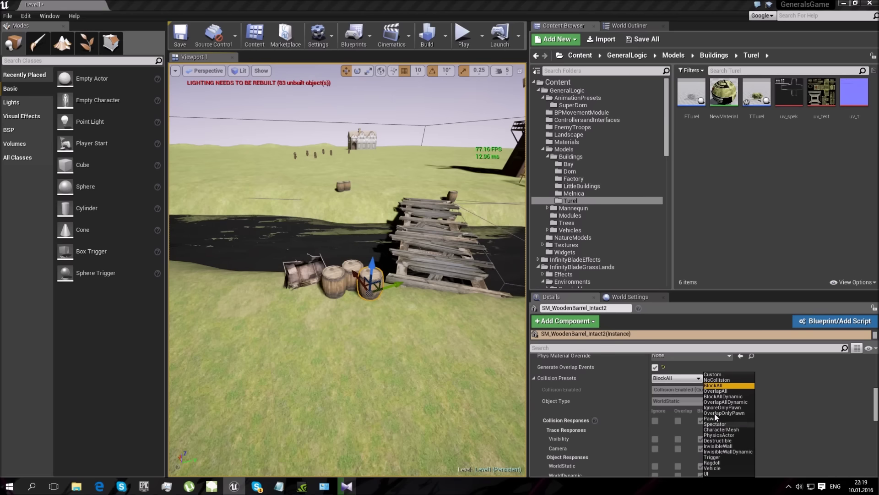
{"action": "left_click", "coordinate": [696, 378]}
{"action": "left_click", "coordinate": [697, 380]}
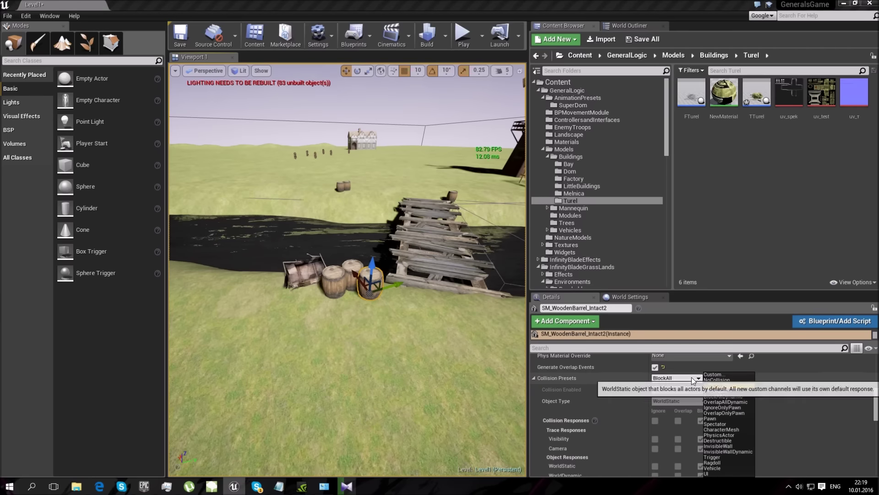
{"action": "left_click", "coordinate": [721, 385]}
- Examine the barrel's custom collision responses for the trace channels and object types
{"action": "scroll", "coordinate": [705, 417], "scroll_direction": "down", "scroll_amount": 3}
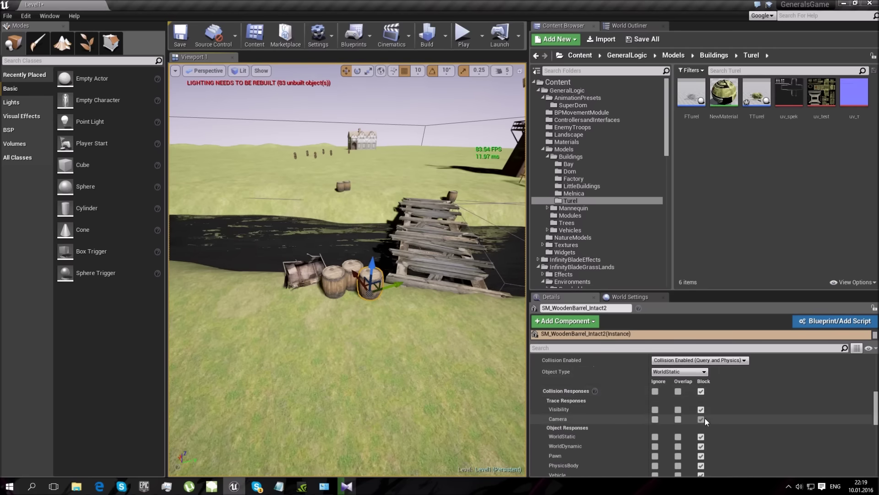
{"action": "scroll", "coordinate": [699, 380], "scroll_direction": "up", "scroll_amount": 3}
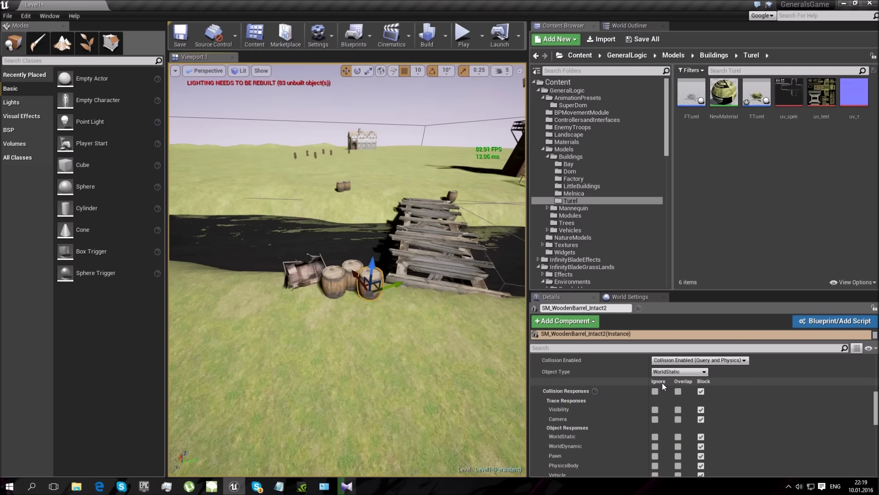
{"action": "scroll", "coordinate": [705, 362], "scroll_direction": "down", "scroll_amount": 2}
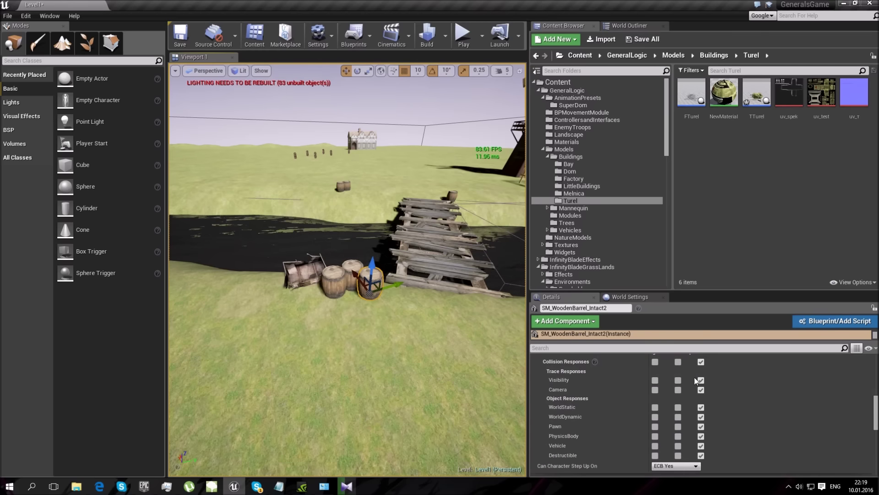
{"action": "scroll", "coordinate": [706, 443], "scroll_direction": "up", "scroll_amount": 3}
{"action": "scroll", "coordinate": [708, 424], "scroll_direction": "down", "scroll_amount": 2}
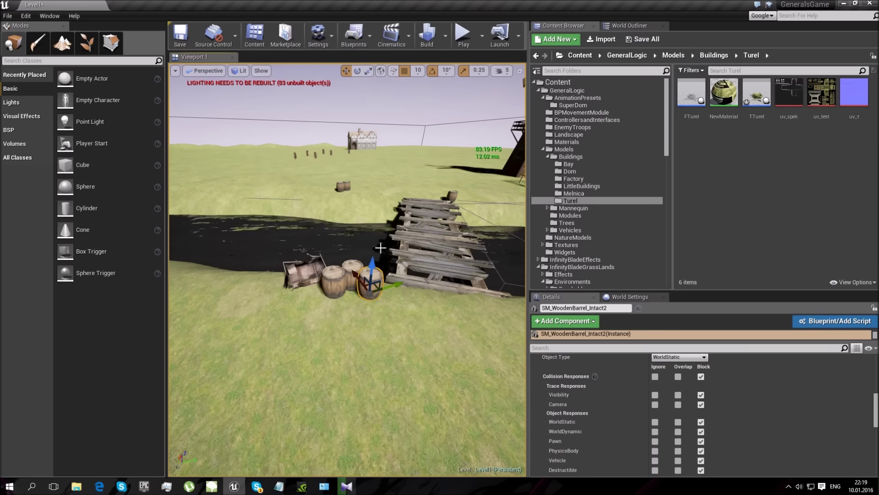
- Demonstrate object picking by alternating the selection between the sky sphere and the barrel nearest the bridge
{"action": "left_click", "coordinate": [384, 127]}
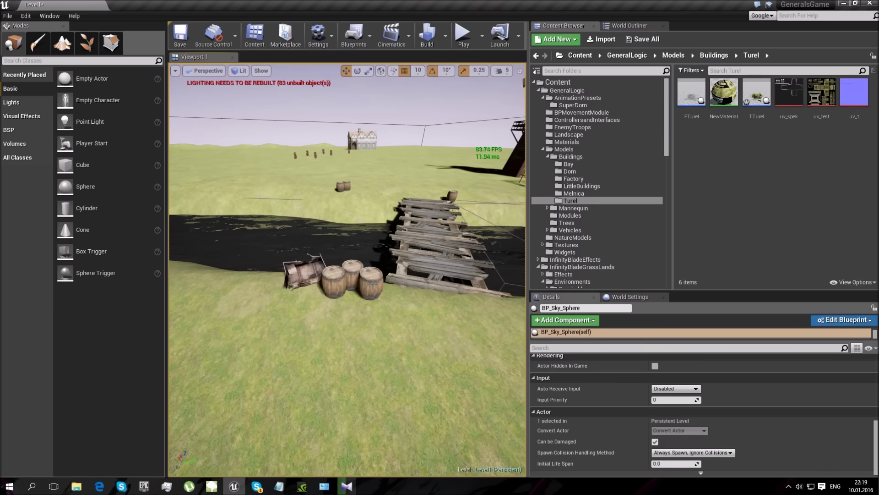
{"action": "scroll", "coordinate": [387, 308], "scroll_direction": "up", "scroll_amount": 5}
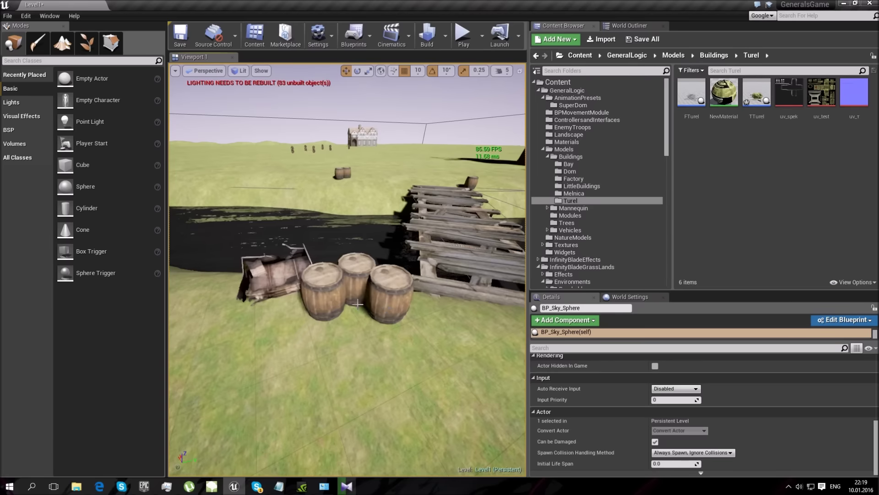
{"action": "scroll", "coordinate": [386, 308], "scroll_direction": "down", "scroll_amount": 2}
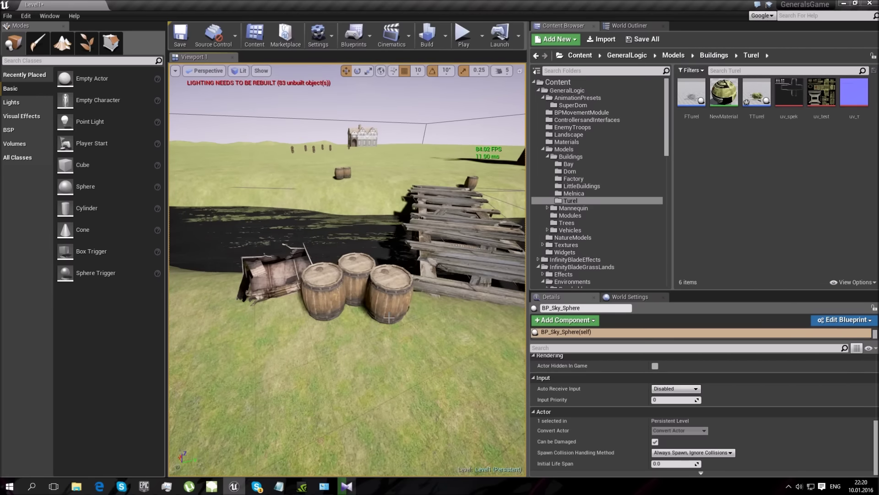
{"action": "left_click", "coordinate": [387, 300]}
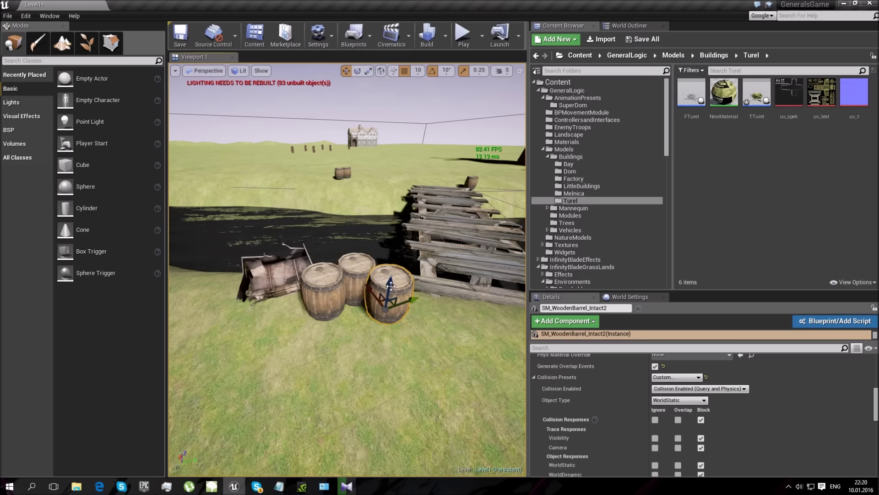
{"action": "left_click", "coordinate": [390, 297]}
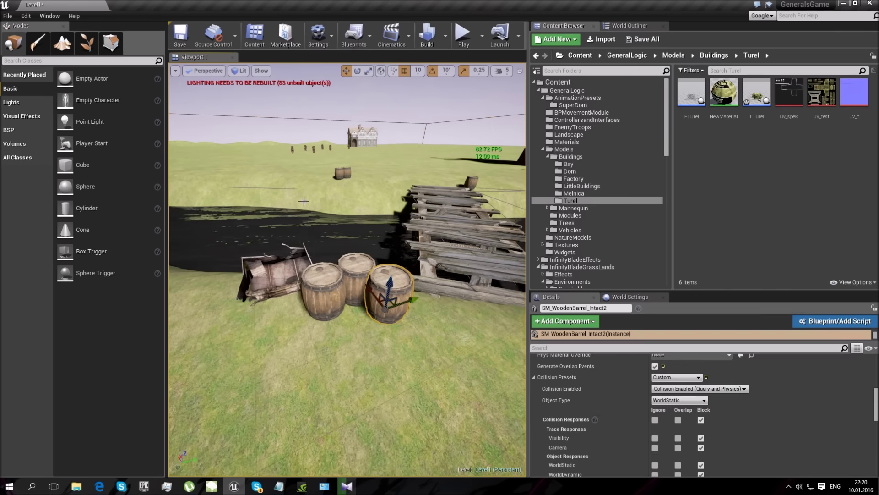
{"action": "left_click", "coordinate": [388, 298]}
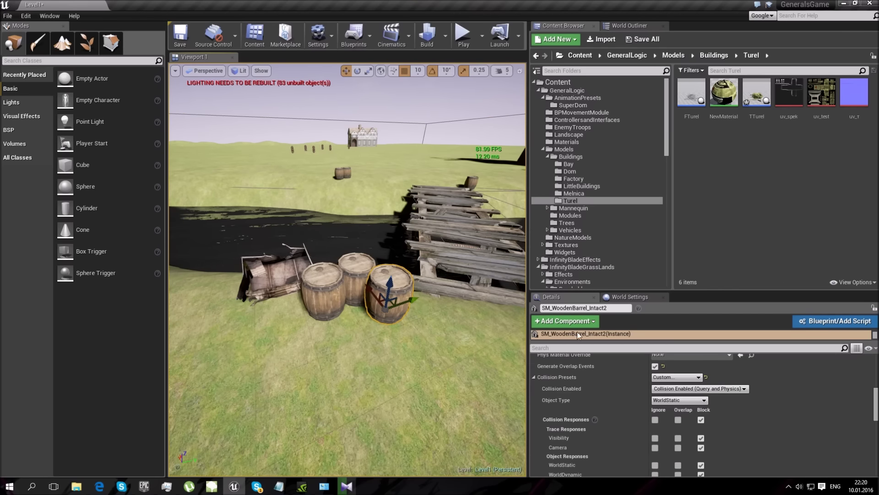
{"action": "left_click", "coordinate": [408, 128]}
{"action": "left_click", "coordinate": [385, 304]}
{"action": "left_click", "coordinate": [420, 116]}
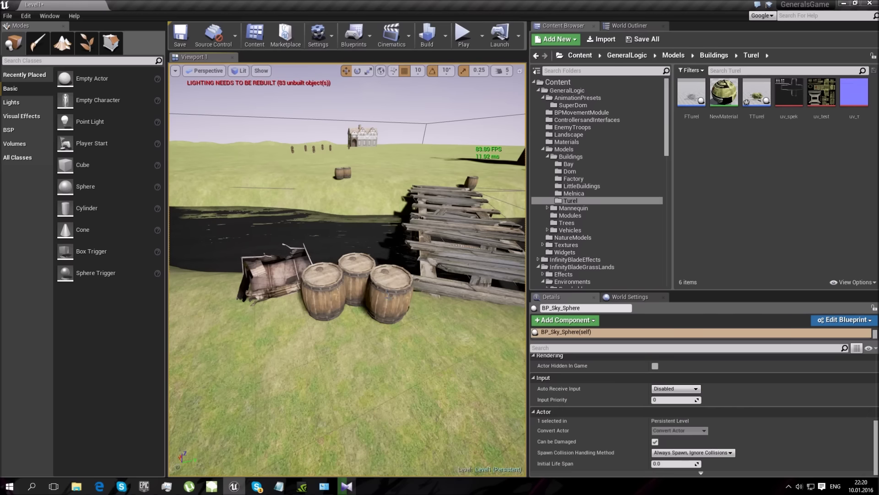
{"action": "left_click", "coordinate": [395, 271]}
{"action": "left_click", "coordinate": [432, 98]}
{"action": "left_click", "coordinate": [385, 283]}
{"action": "left_click", "coordinate": [385, 283]}
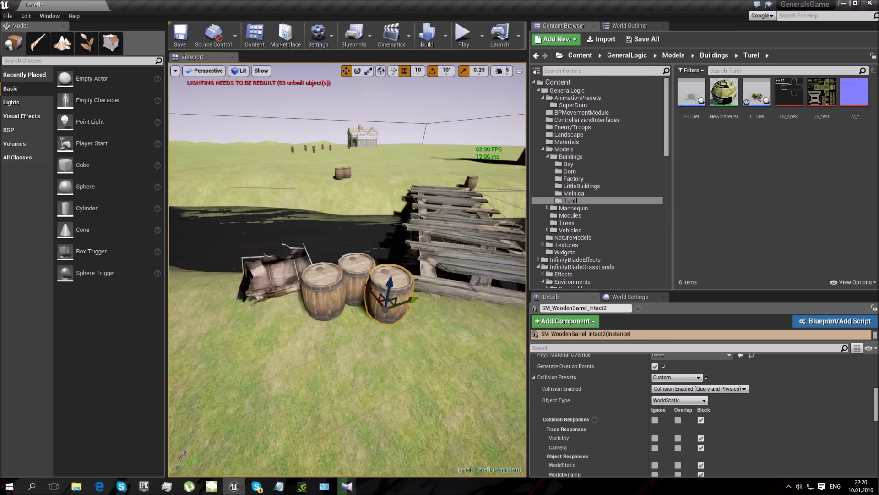
{"action": "left_click", "coordinate": [406, 94]}
- Reselect the barrel nearest the bridge from a wider view and bring up its collision section
{"action": "key", "text": "s"}
{"action": "right_click_drag", "start_coordinate": [418, 211], "coordinate": [353, 290]}
{"action": "key", "text": "w"}
{"action": "left_click", "coordinate": [404, 233]}
{"action": "scroll", "coordinate": [612, 388], "scroll_direction": "down", "scroll_amount": 2}
{"action": "scroll", "coordinate": [611, 387], "scroll_direction": "up", "scroll_amount": 3}
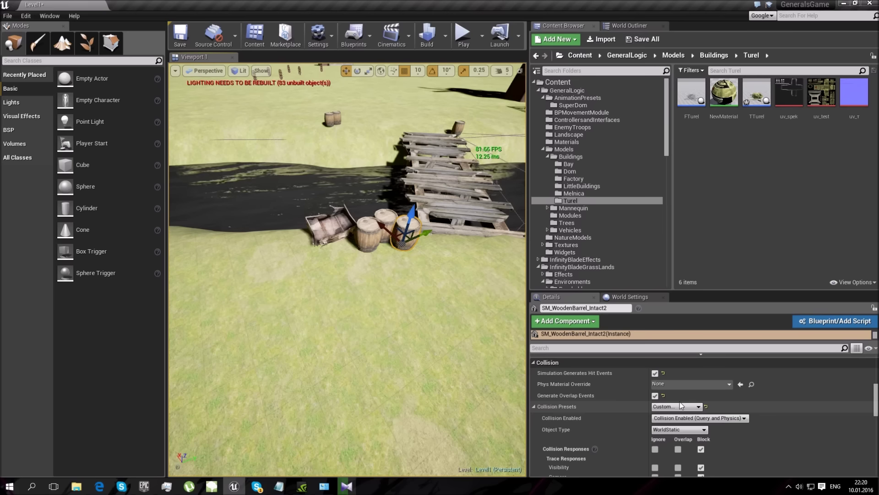
{"action": "scroll", "coordinate": [394, 326], "scroll_direction": "down", "scroll_amount": 3}
- Examine the forest and windmill area from above, and return to the barrels beside the bridge
{"action": "right_click_drag", "start_coordinate": [394, 326], "coordinate": [492, 293]}
{"action": "key", "text": "w"}
{"action": "key", "text": "s"}
{"action": "key", "text": "a"}
{"action": "key", "text": "w"}
{"action": "right_click_drag", "start_coordinate": [338, 316], "coordinate": [408, 278]}
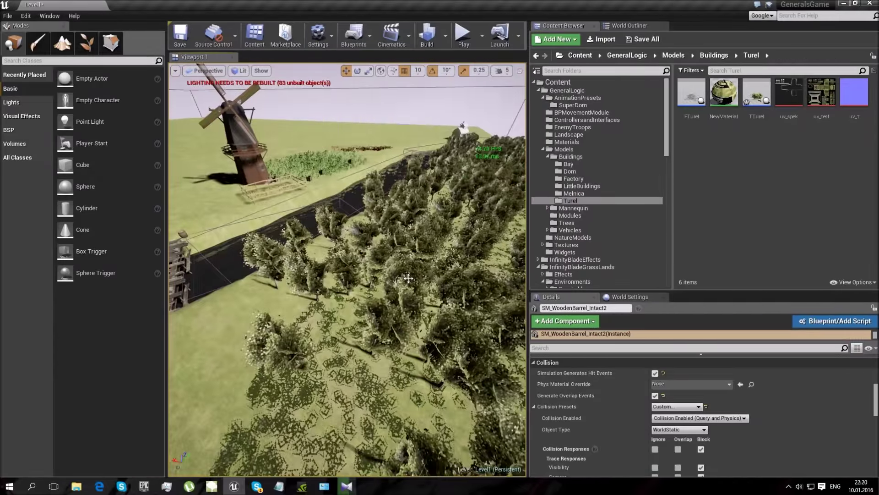
{"action": "right_click_drag", "start_coordinate": [410, 281], "coordinate": [437, 325]}
{"action": "key", "text": "w"}
{"action": "key", "text": "a"}
{"action": "key", "text": "d"}
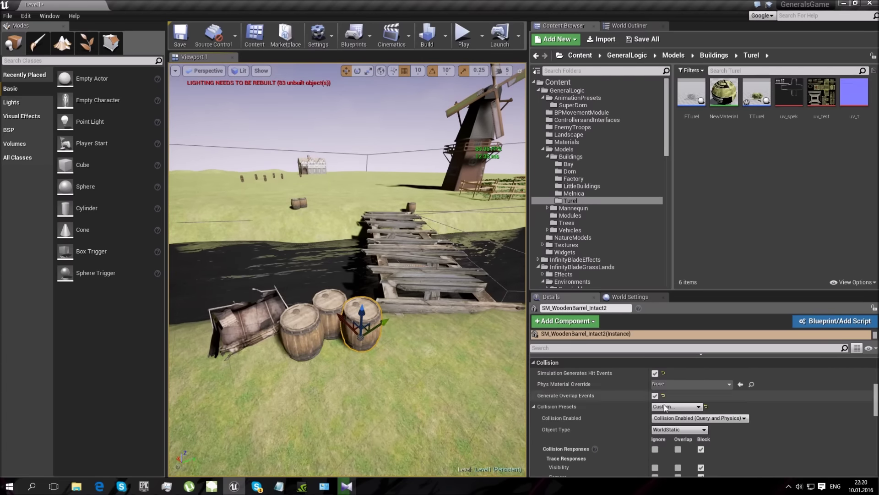
- Set the selected barrel's collision preset to BlockAll
{"action": "left_click", "coordinate": [691, 407]}
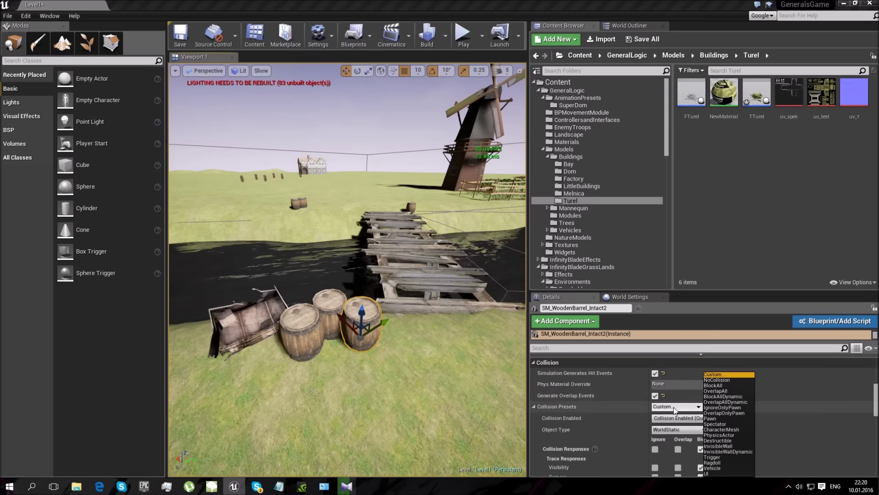
{"action": "left_click", "coordinate": [713, 385]}
{"action": "scroll", "coordinate": [394, 403], "scroll_direction": "down", "scroll_amount": 2}
- Check the numbered topic list in Notepad and return to Unreal Editor
{"action": "left_click", "coordinate": [279, 487]}
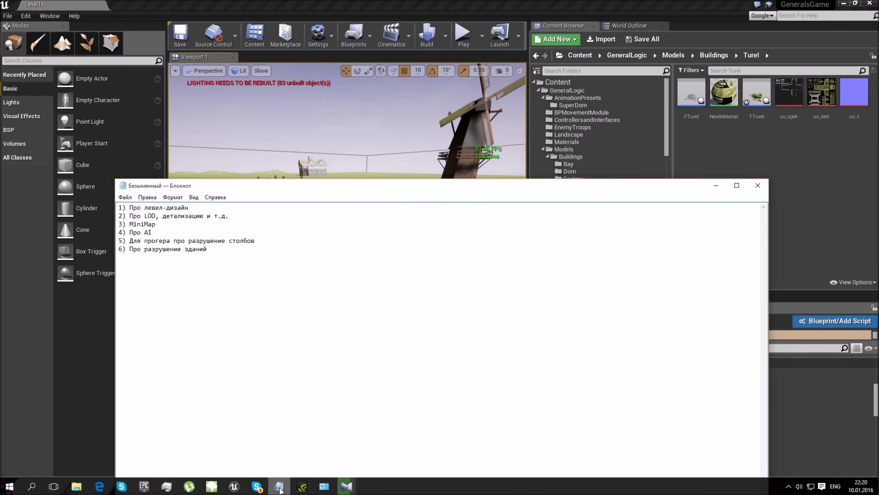
{"action": "left_click", "coordinate": [278, 487]}
- Play the level in the editor, select the builder vehicle, and bring the river and bridge area into view
{"action": "left_click", "coordinate": [463, 34]}
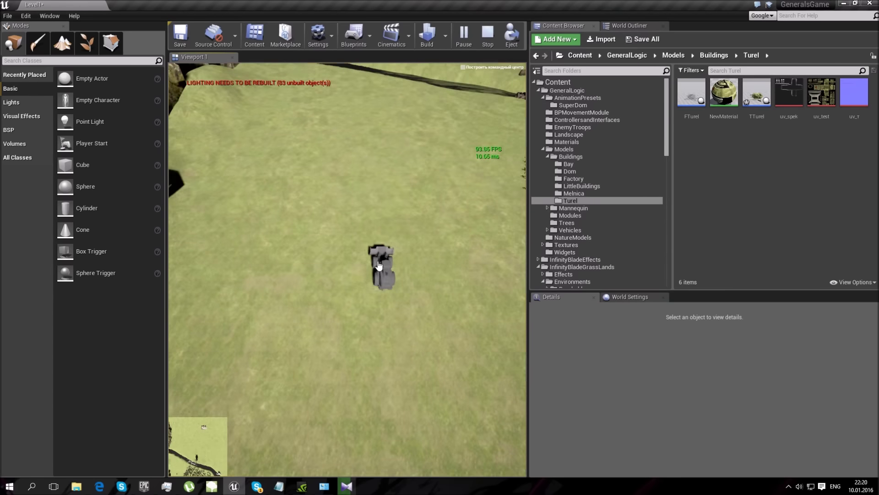
{"action": "left_click", "coordinate": [378, 266]}
{"action": "scroll", "coordinate": [262, 246], "scroll_direction": "up", "scroll_amount": 1}
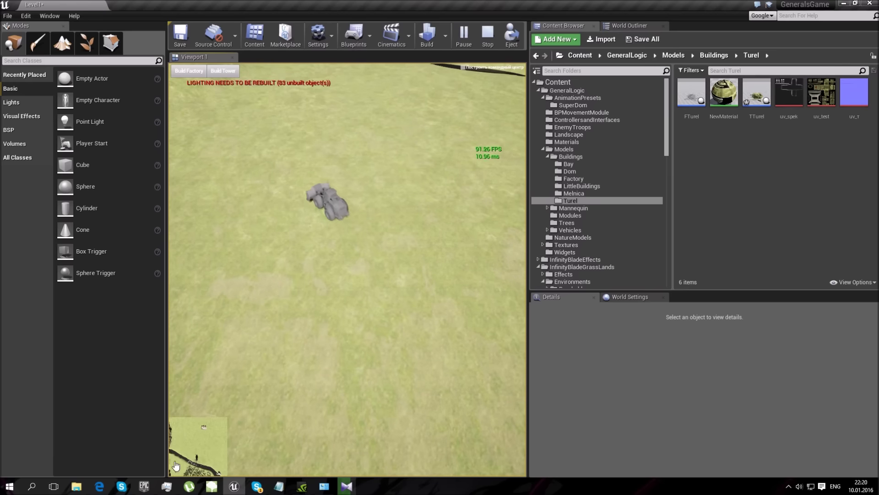
{"action": "scroll", "coordinate": [315, 343], "scroll_direction": "down", "scroll_amount": 2}
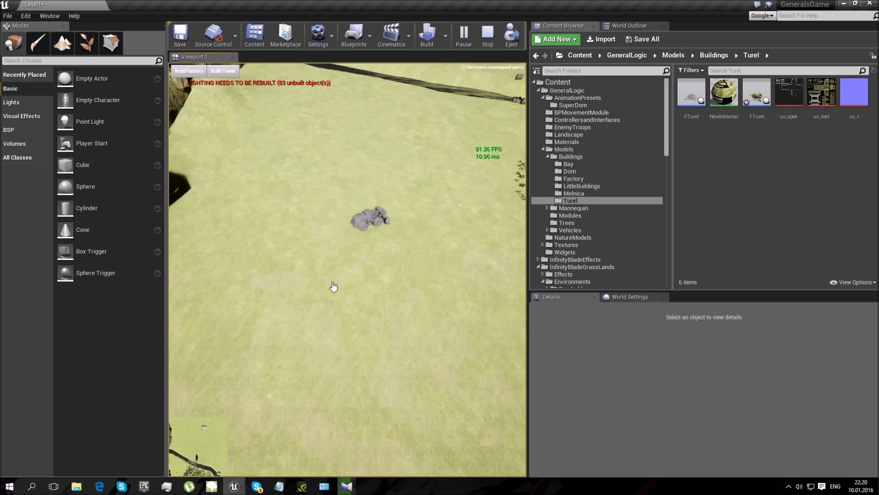
{"action": "key", "text": "d"}
{"action": "key", "text": "w"}
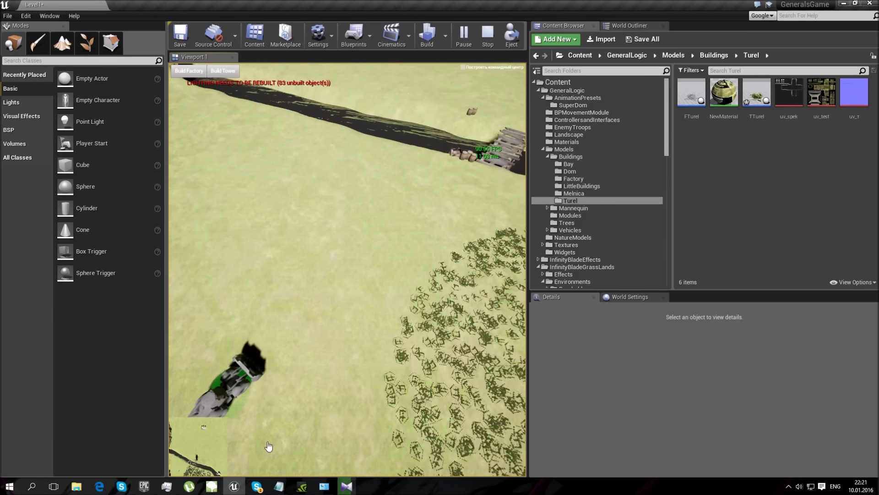
{"action": "key", "text": "a"}
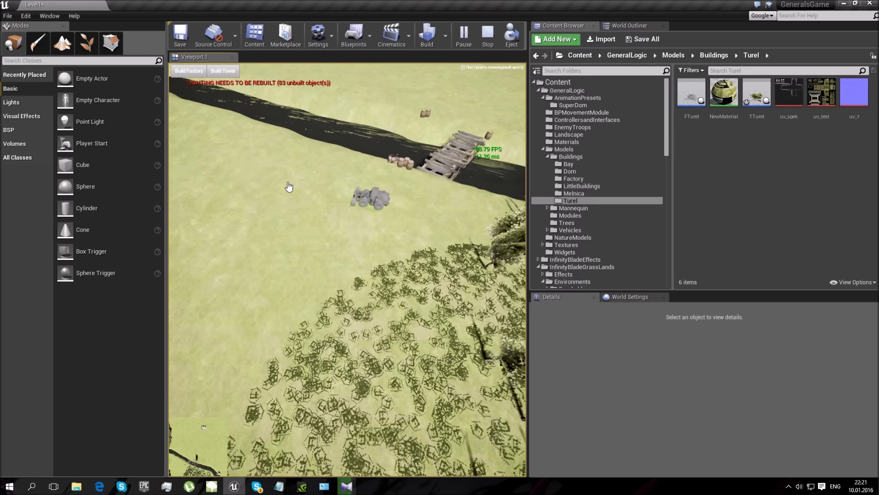
- Send the vehicle across the grass near the river and demonstrate the minimap at different camera heights
{"action": "scroll", "coordinate": [204, 418], "scroll_direction": "up", "scroll_amount": 3}
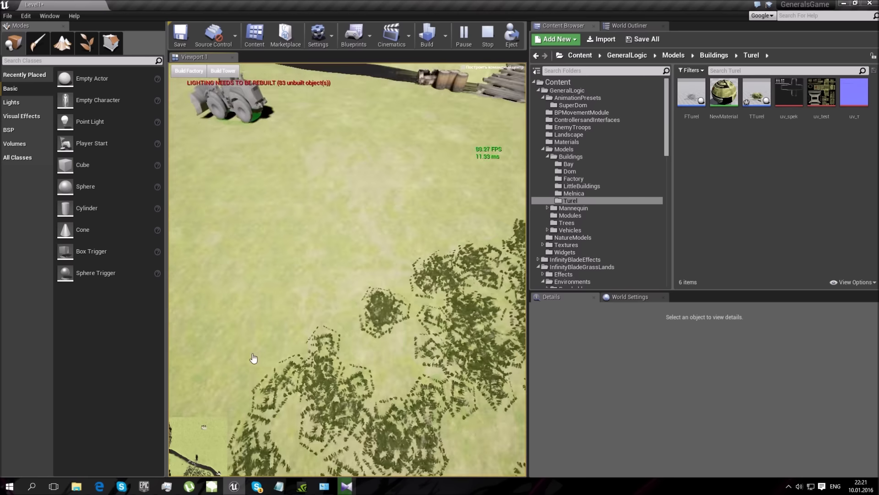
{"action": "scroll", "coordinate": [253, 359], "scroll_direction": "down", "scroll_amount": 3}
{"action": "scroll", "coordinate": [224, 369], "scroll_direction": "up", "scroll_amount": 3}
{"action": "right_click", "coordinate": [265, 216]}
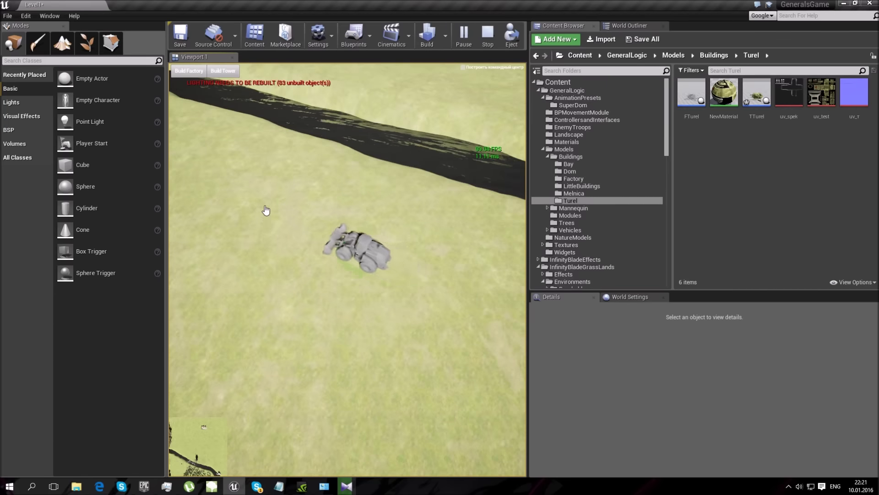
{"action": "scroll", "coordinate": [270, 210], "scroll_direction": "down", "scroll_amount": 3}
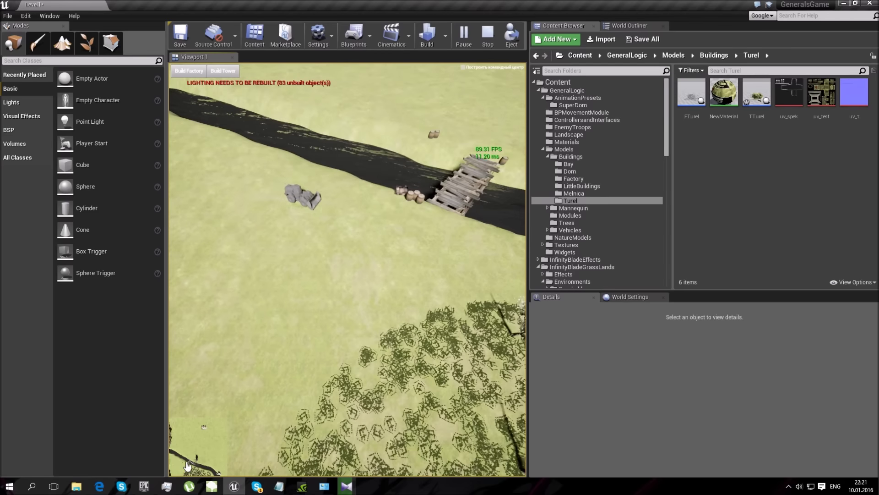
{"action": "scroll", "coordinate": [367, 281], "scroll_direction": "up", "scroll_amount": 3}
{"action": "scroll", "coordinate": [365, 286], "scroll_direction": "down", "scroll_amount": 2}
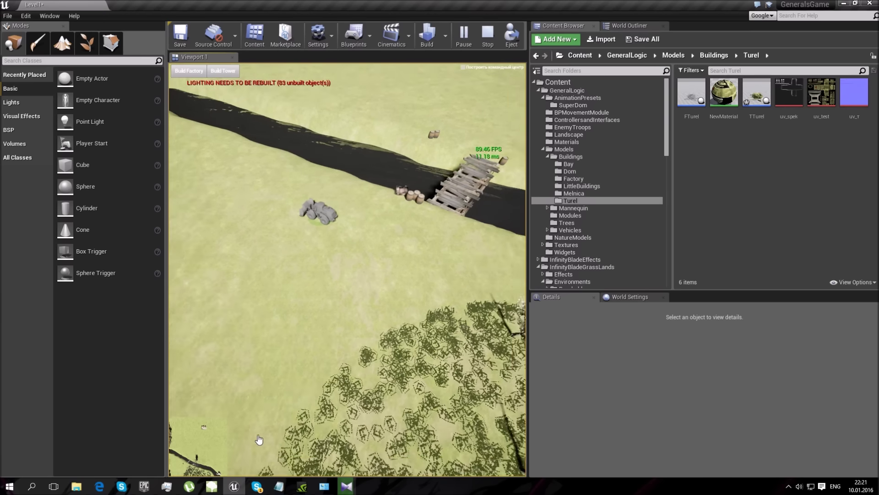
{"action": "left_click", "coordinate": [193, 471]}
{"action": "left_click", "coordinate": [187, 466]}
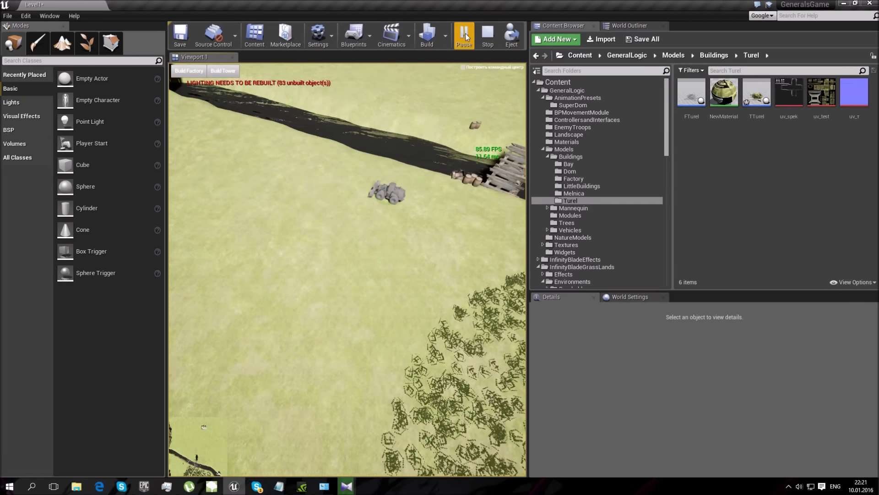
- Stop the play session and consult the topic list in Notepad for the AI section
{"action": "left_click", "coordinate": [487, 40]}
{"action": "left_click", "coordinate": [279, 486]}
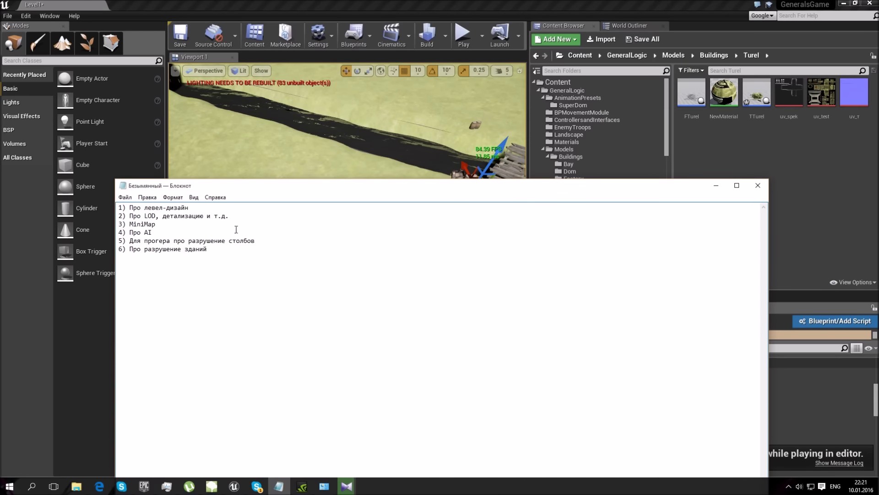
{"action": "left_click", "coordinate": [716, 185]}
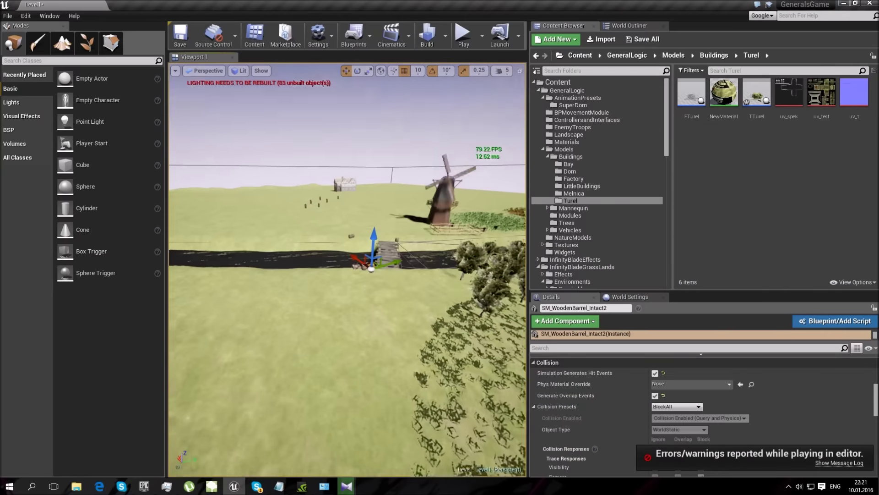
- Survey the level around the vehicle, start a new play session, and follow the field to the group of enemy soldiers
{"action": "right_click_drag", "start_coordinate": [385, 152], "coordinate": [485, 180]}
{"action": "left_click", "coordinate": [386, 152]}
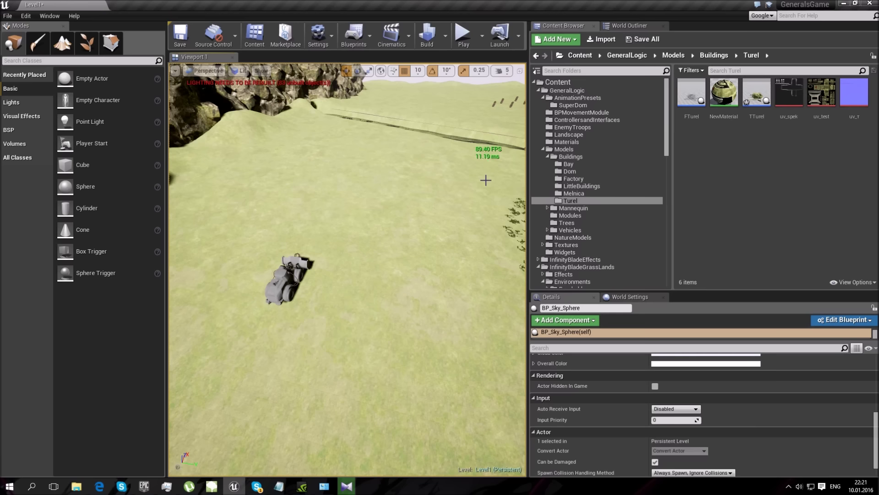
{"action": "right_click_drag", "start_coordinate": [485, 180], "coordinate": [486, 180]}
{"action": "key", "text": "w"}
{"action": "right_click_drag", "start_coordinate": [339, 296], "coordinate": [424, 212]}
{"action": "left_click", "coordinate": [463, 35]}
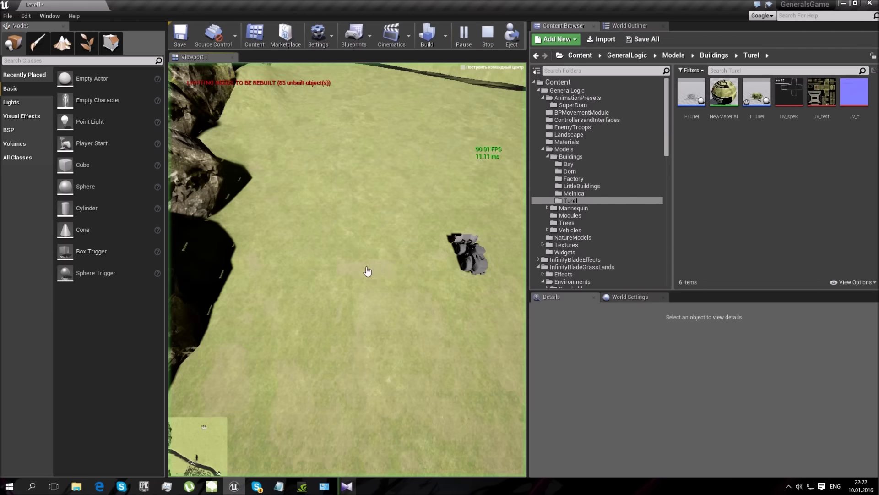
{"action": "key", "text": "w"}
{"action": "key", "text": "d"}
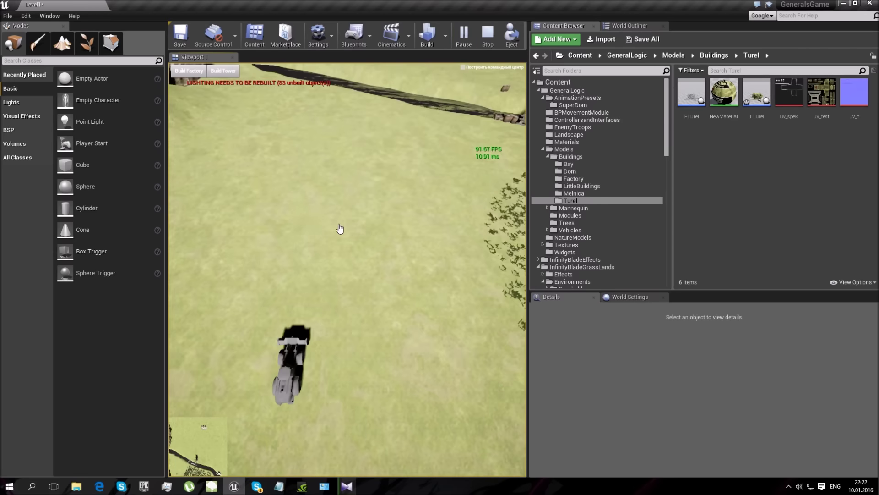
{"action": "key", "text": "w"}
{"action": "key", "text": "d"}
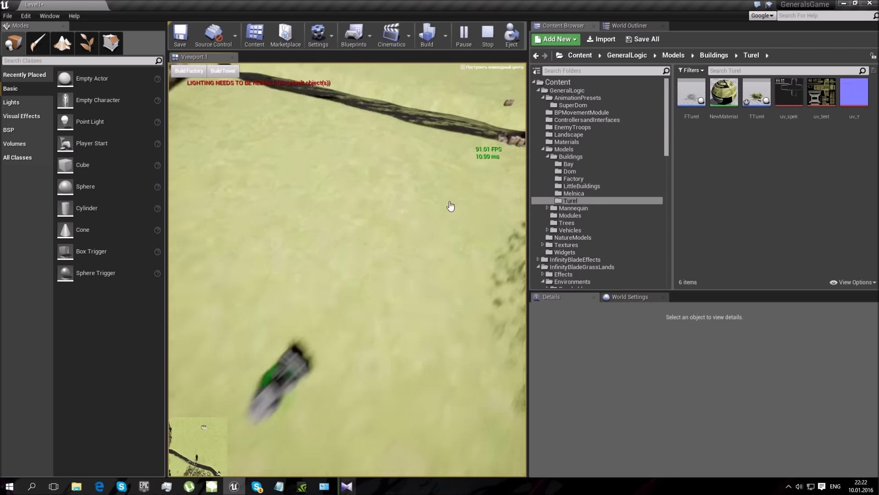
{"action": "key", "text": "w"}
{"action": "key", "text": "d"}
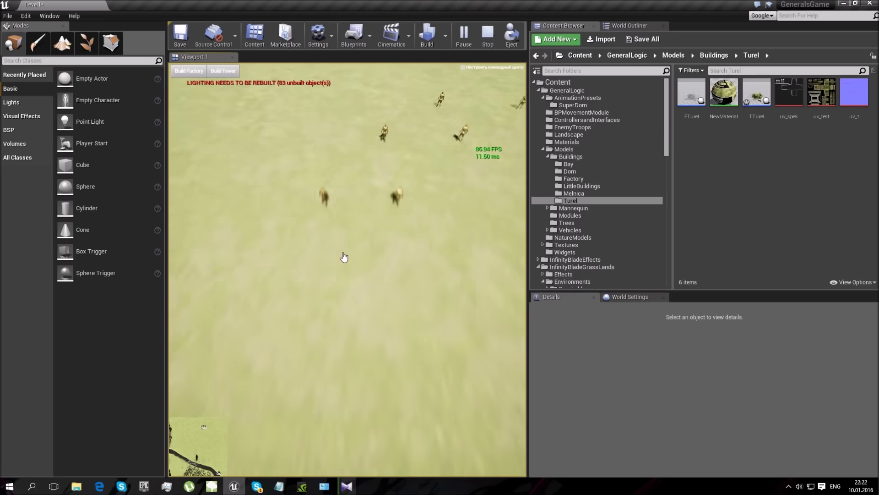
- Build a tower on the grass beside the river, just before the bridge
{"action": "key", "text": "s"}
{"action": "key", "text": "d"}
{"action": "key", "text": "w"}
{"action": "left_click", "coordinate": [223, 71]}
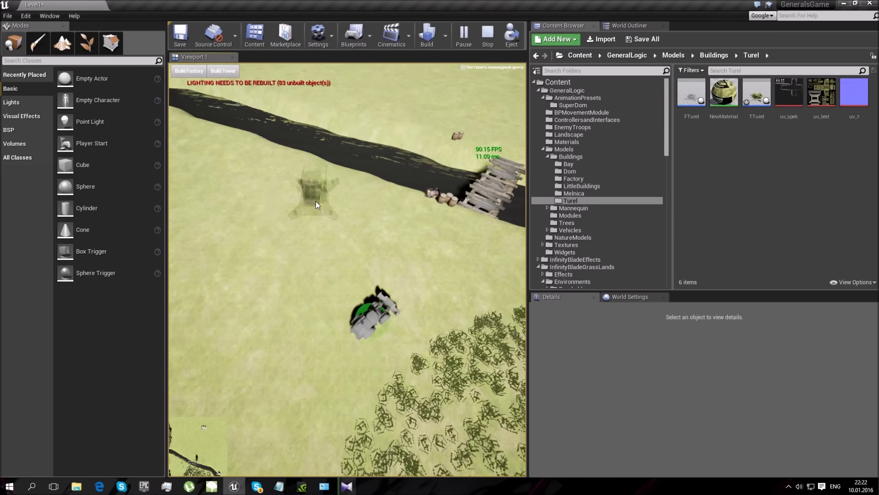
{"action": "left_click", "coordinate": [315, 204]}
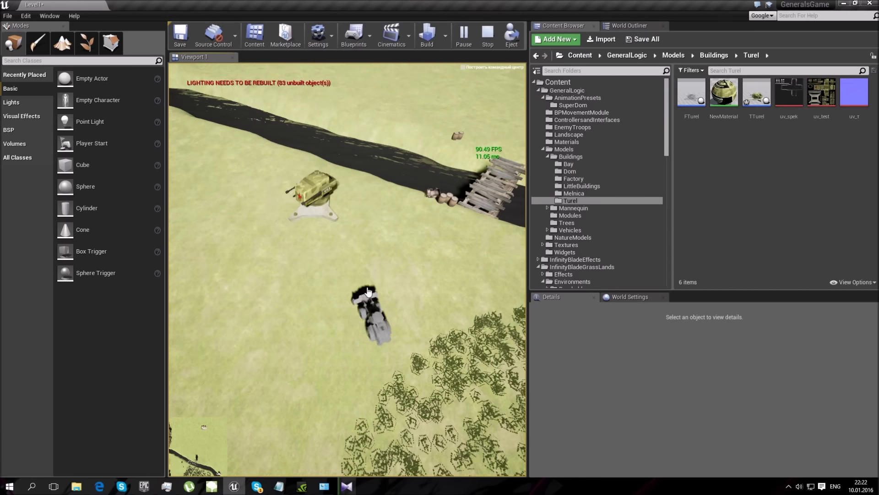
- Build a factory on the open grass beside the tower
{"action": "key", "text": "s"}
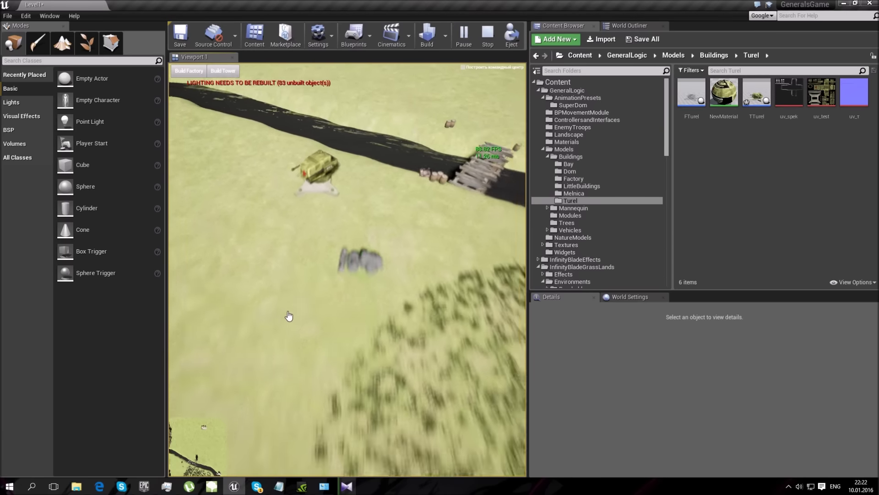
{"action": "key", "text": "a"}
{"action": "key", "text": "a"}
{"action": "left_click", "coordinate": [196, 76]}
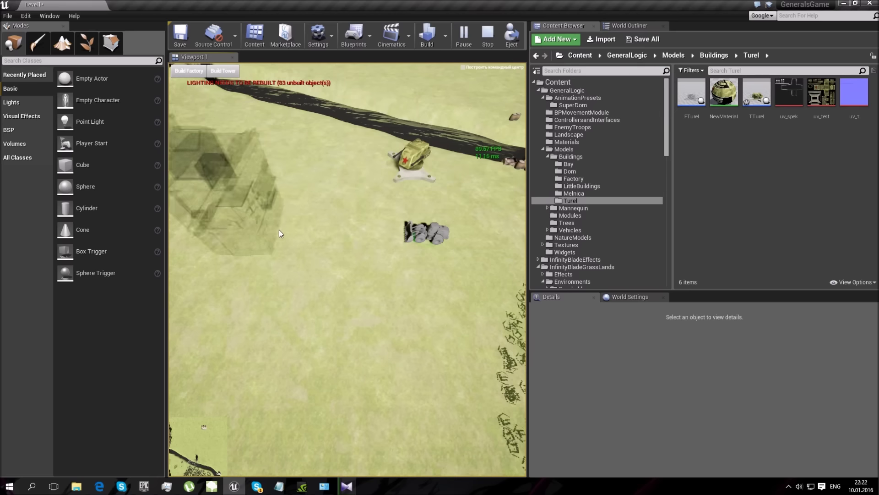
{"action": "left_click", "coordinate": [288, 222]}
{"action": "left_click", "coordinate": [389, 237]}
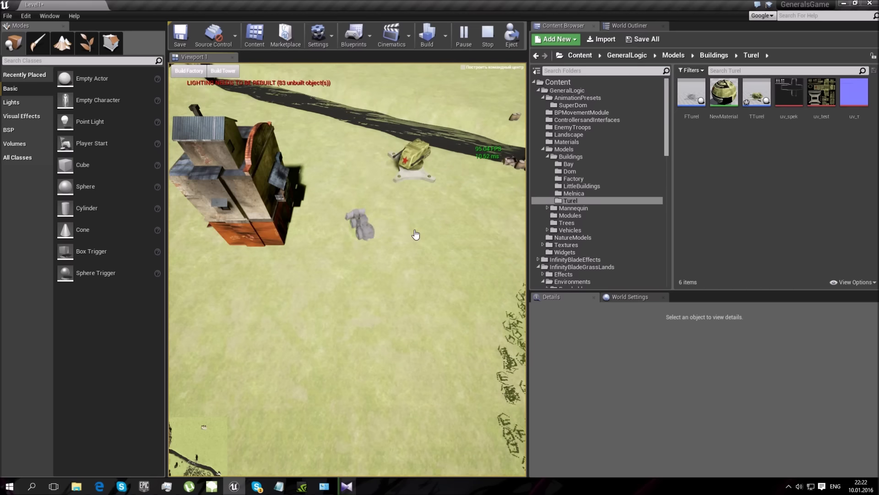
- Examine how the tower tracks the enemy soldiers coming over the bridge
{"action": "key", "text": "d"}
{"action": "key", "text": "w"}
{"action": "key", "text": "s"}
{"action": "key", "text": "a"}
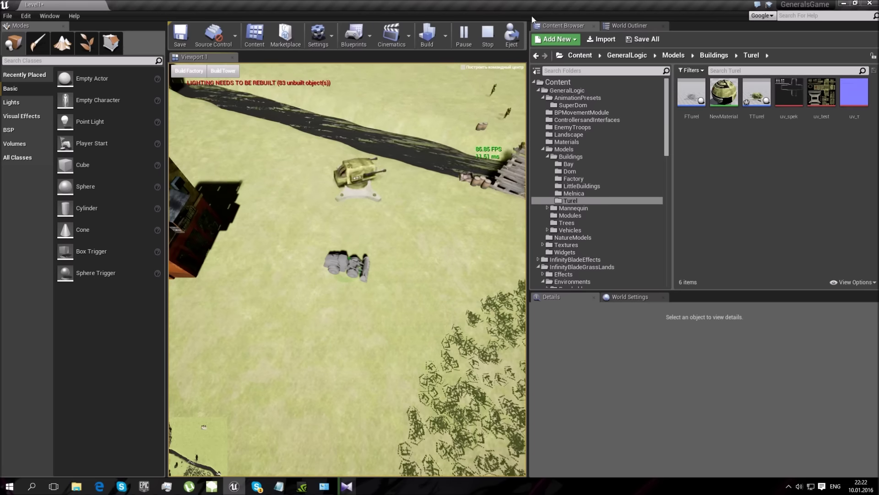
{"action": "scroll", "coordinate": [316, 259], "scroll_direction": "up", "scroll_amount": 3}
{"action": "scroll", "coordinate": [305, 252], "scroll_direction": "down", "scroll_amount": 2}
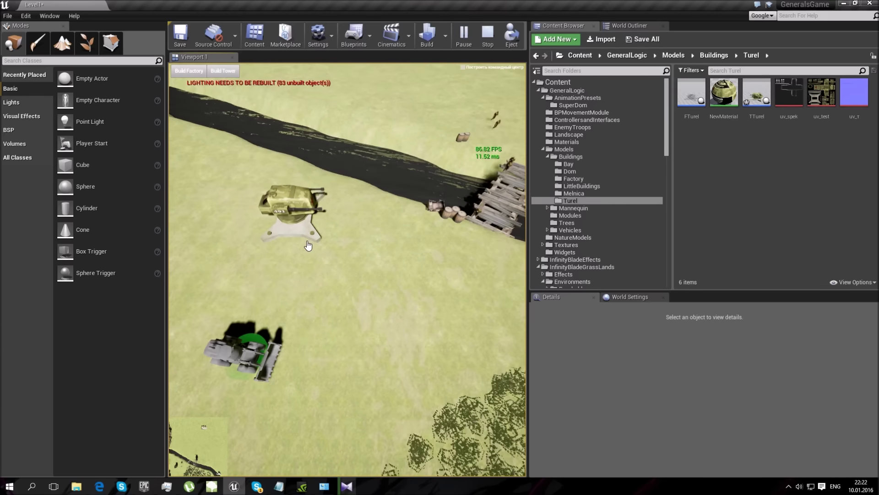
{"action": "scroll", "coordinate": [304, 242], "scroll_direction": "down", "scroll_amount": 1}
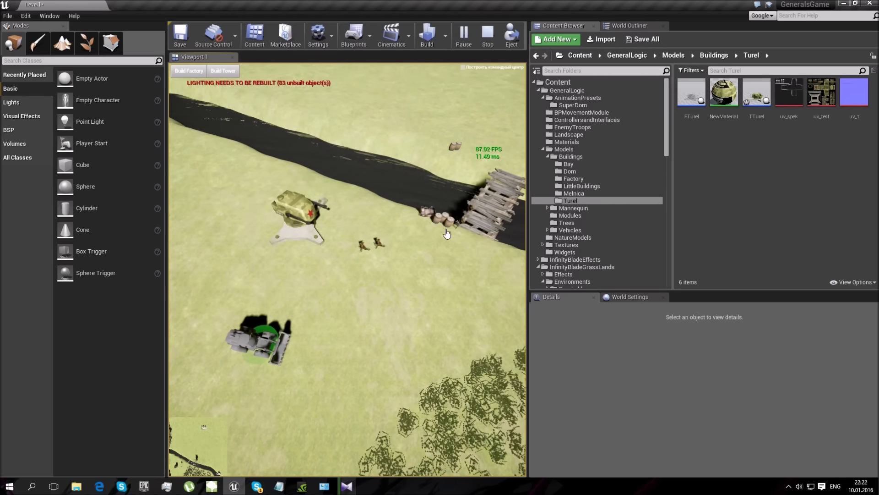
- Examine how the enemy soldiers attack the factory, and stop the play session
{"action": "middle_click_drag", "start_coordinate": [284, 278], "coordinate": [308, 259]}
{"action": "scroll", "coordinate": [308, 256], "scroll_direction": "up", "scroll_amount": 2}
{"action": "scroll", "coordinate": [308, 254], "scroll_direction": "down", "scroll_amount": 1}
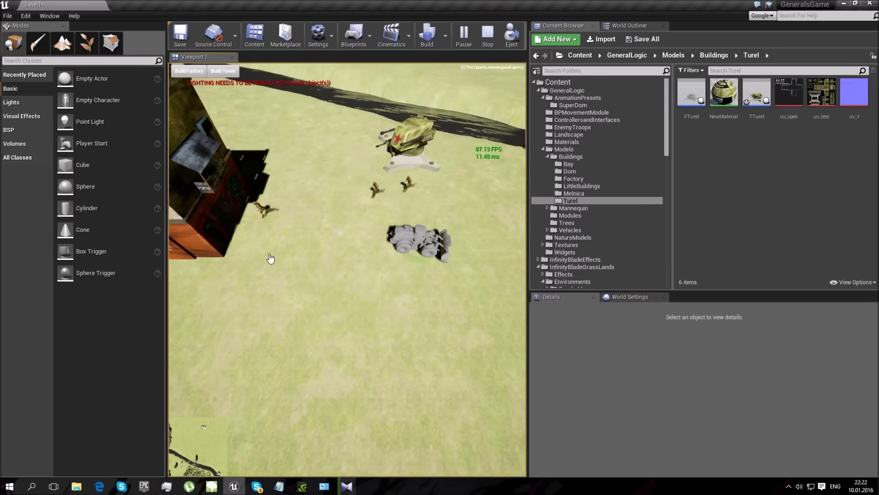
{"action": "scroll", "coordinate": [264, 232], "scroll_direction": "down", "scroll_amount": 1}
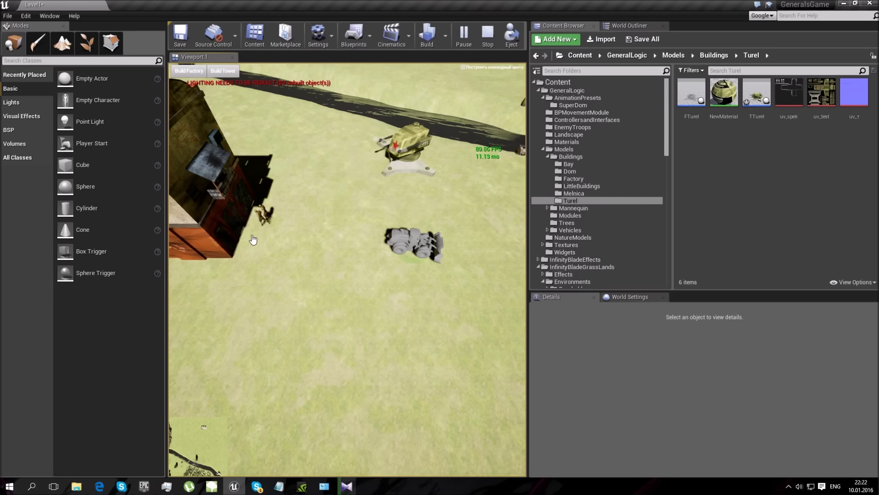
{"action": "scroll", "coordinate": [308, 214], "scroll_direction": "down", "scroll_amount": 1}
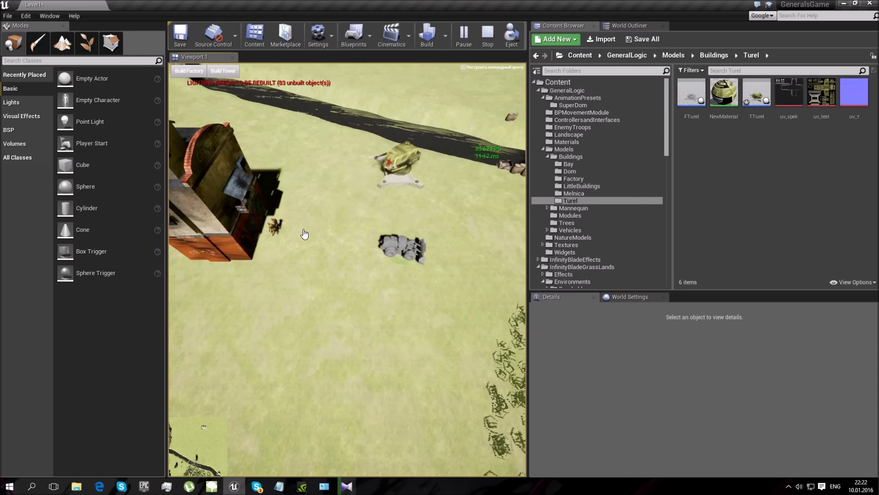
{"action": "key", "text": "s"}
{"action": "key", "text": "d"}
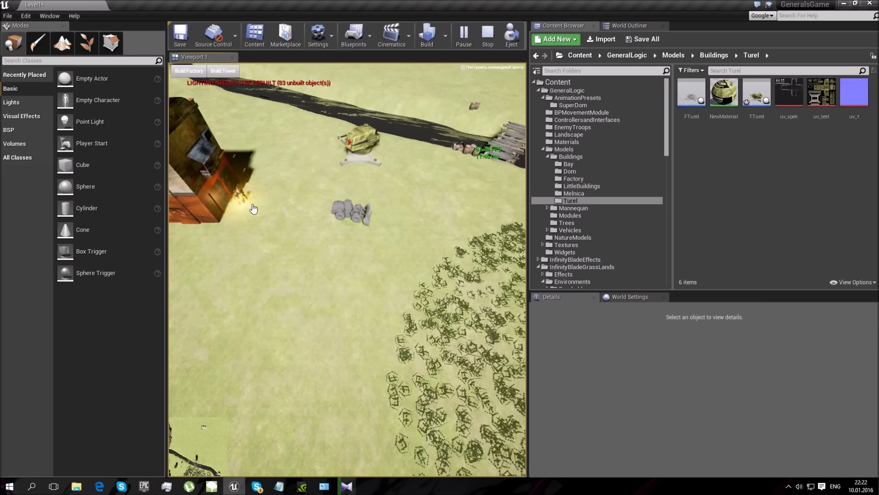
{"action": "key", "text": "w"}
{"action": "left_click", "coordinate": [486, 37]}
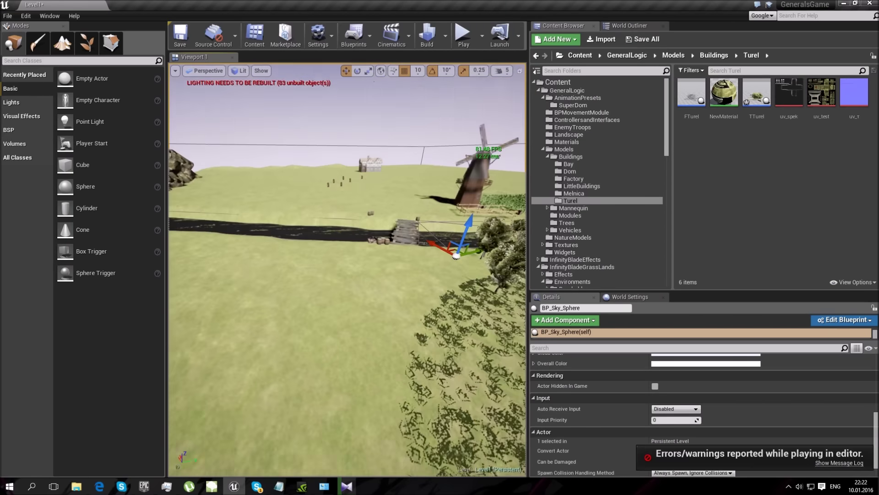
- Open the EnemyTroops folder inside GeneralLogic and bring the enemy soldiers and their base building into view
{"action": "mouse_move", "coordinate": [347, 269]}
{"action": "right_mouse_down"}
{"action": "mouse_move", "coordinate": [344, 215]}
{"action": "mouse_move", "coordinate": [257, 279]}
{"action": "mouse_move", "coordinate": [215, 266]}
{"action": "mouse_move", "coordinate": [347, 270]}
{"action": "right_mouse_up"}
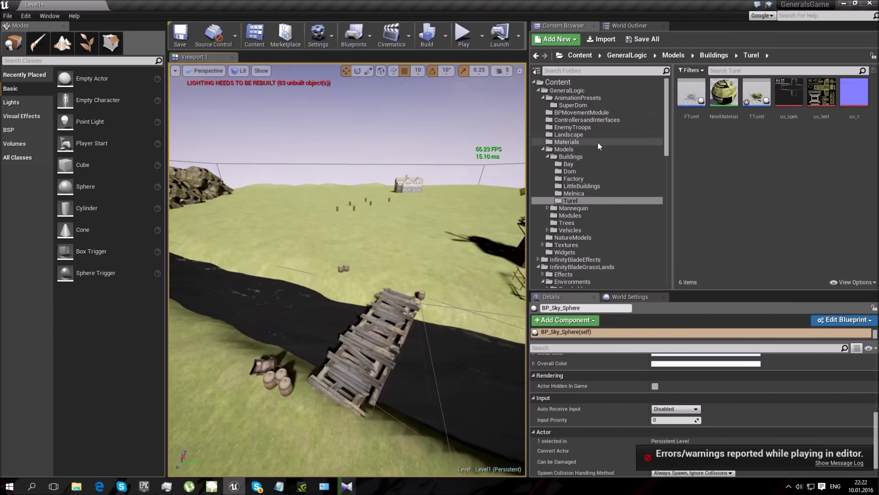
{"action": "left_click", "coordinate": [637, 55]}
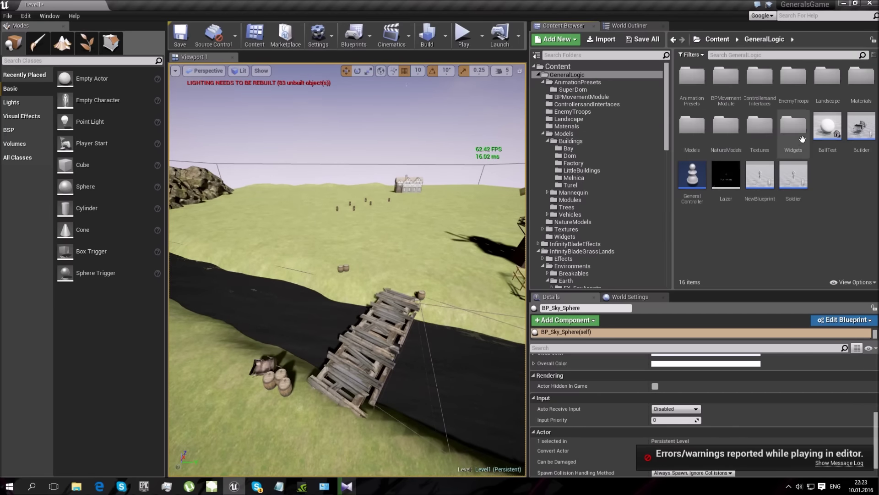
{"action": "left_click", "coordinate": [790, 98]}
{"action": "double_click", "coordinate": [789, 98]}
{"action": "right_click_drag", "start_coordinate": [347, 271], "coordinate": [347, 270]}
{"action": "right_click_drag", "start_coordinate": [448, 132], "coordinate": [448, 131]}
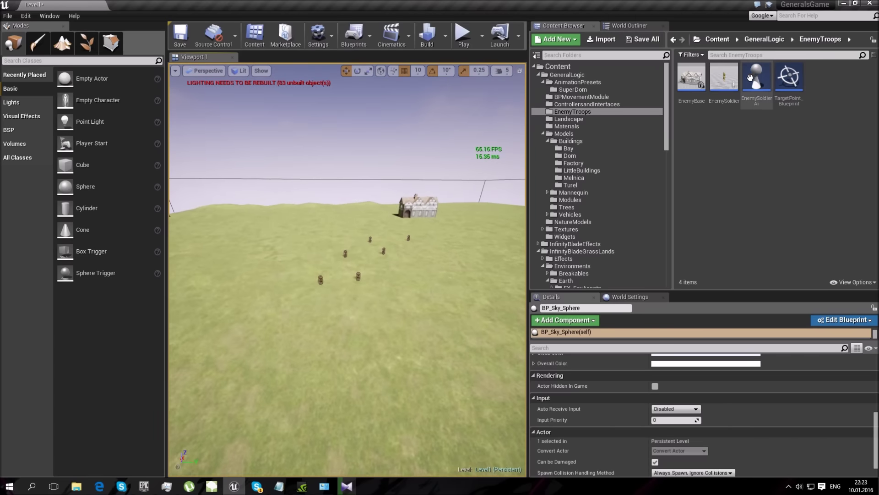
- Open the EnemySoldierAi blueprint, examine its event graph from Event Tick through the casts, and return to the level
{"action": "double_click", "coordinate": [756, 77]}
{"action": "scroll", "coordinate": [458, 236], "scroll_direction": "down", "scroll_amount": 7}
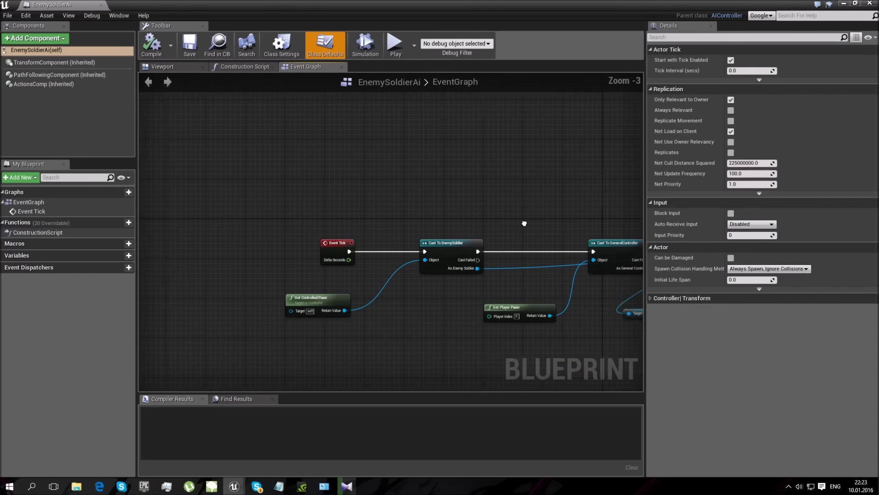
{"action": "left_click", "coordinate": [844, 4]}
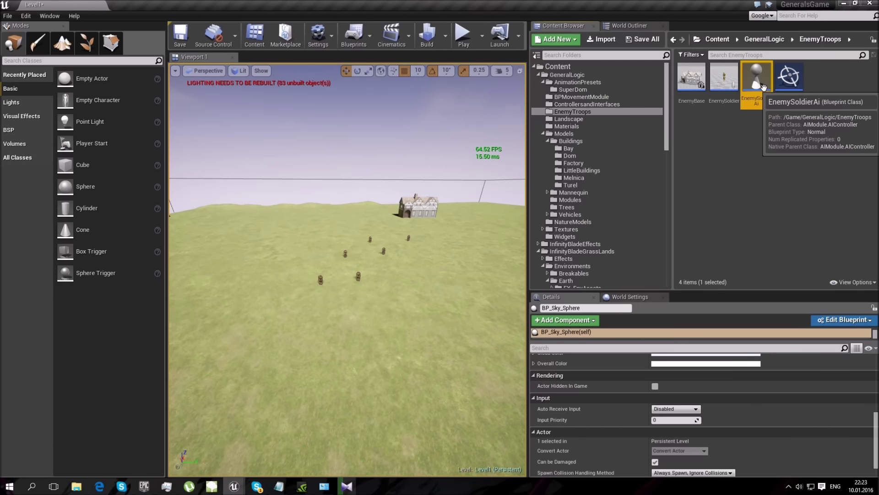
{"action": "double_click", "coordinate": [756, 78]}
{"action": "scroll", "coordinate": [367, 244], "scroll_direction": "up", "scroll_amount": 7}
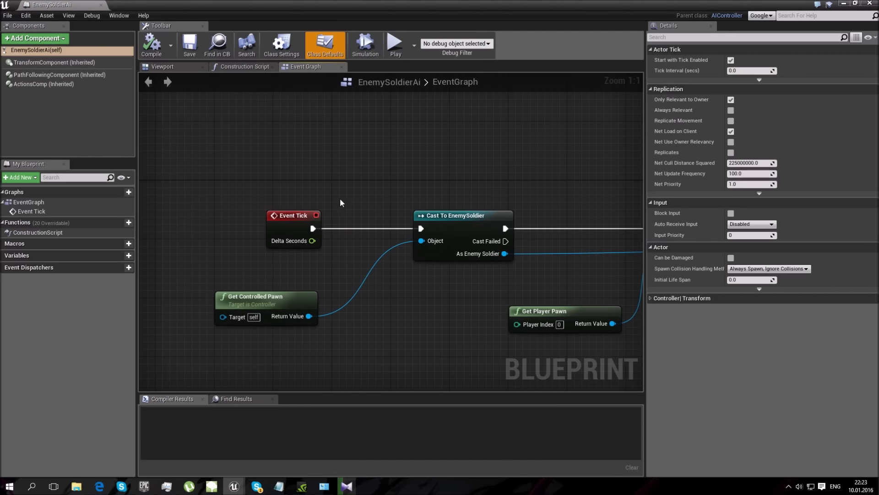
{"action": "scroll", "coordinate": [343, 198], "scroll_direction": "down", "scroll_amount": 10}
{"action": "scroll", "coordinate": [402, 247], "scroll_direction": "up", "scroll_amount": 4}
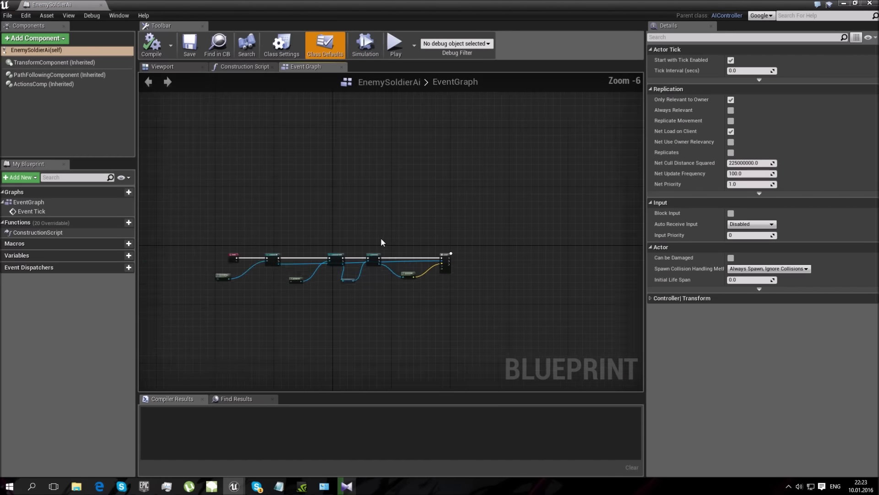
{"action": "left_click", "coordinate": [845, 5]}
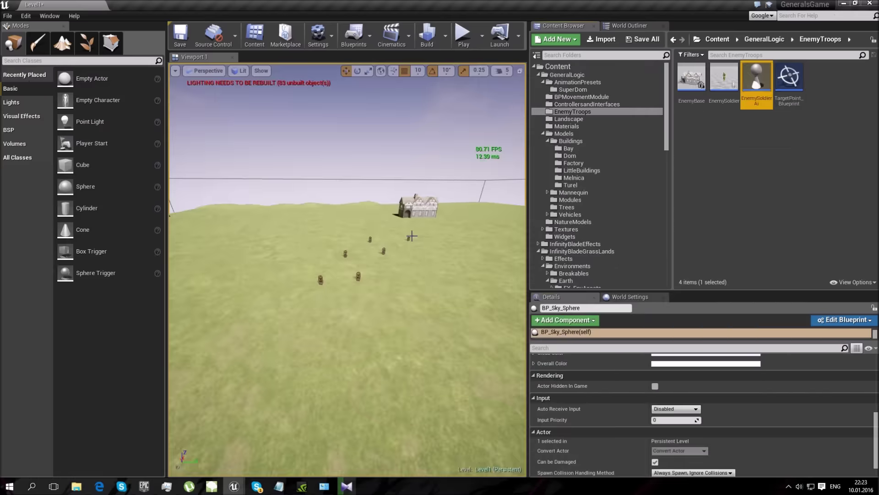
- Open the TTurel blueprint from the Turel folder inside Models and Buildings of GeneralLogic
{"action": "key", "text": "w"}
{"action": "right_click_drag", "start_coordinate": [406, 261], "coordinate": [357, 266]}
{"action": "right_click_drag", "start_coordinate": [412, 293], "coordinate": [346, 286]}
{"action": "key", "text": "s"}
{"action": "left_click", "coordinate": [750, 41]}
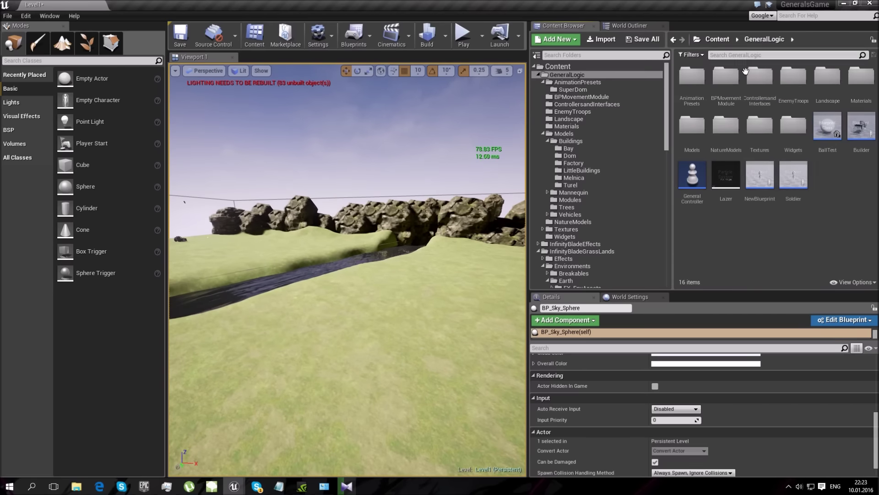
{"action": "double_click", "coordinate": [701, 128]}
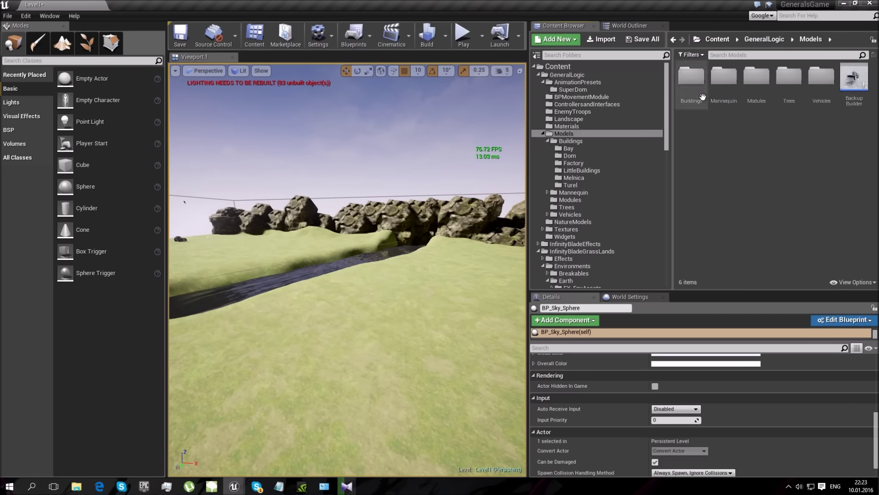
{"action": "double_click", "coordinate": [691, 78]}
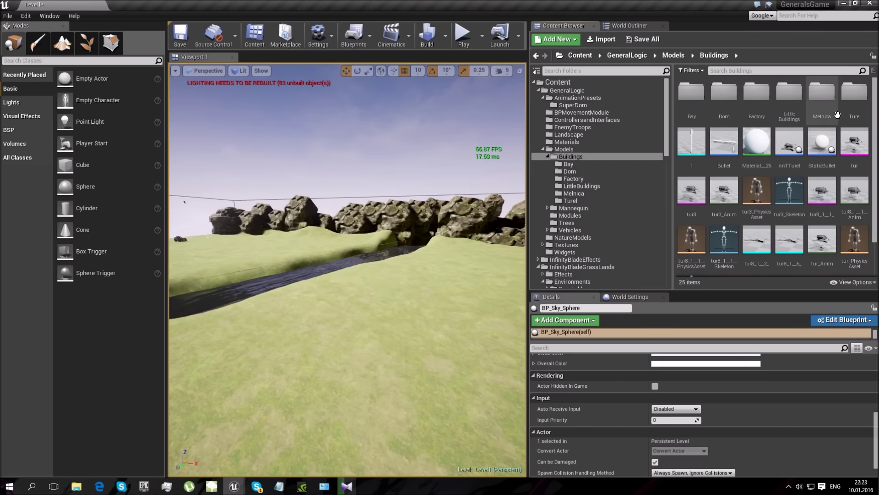
{"action": "double_click", "coordinate": [854, 94]}
{"action": "double_click", "coordinate": [742, 97]}
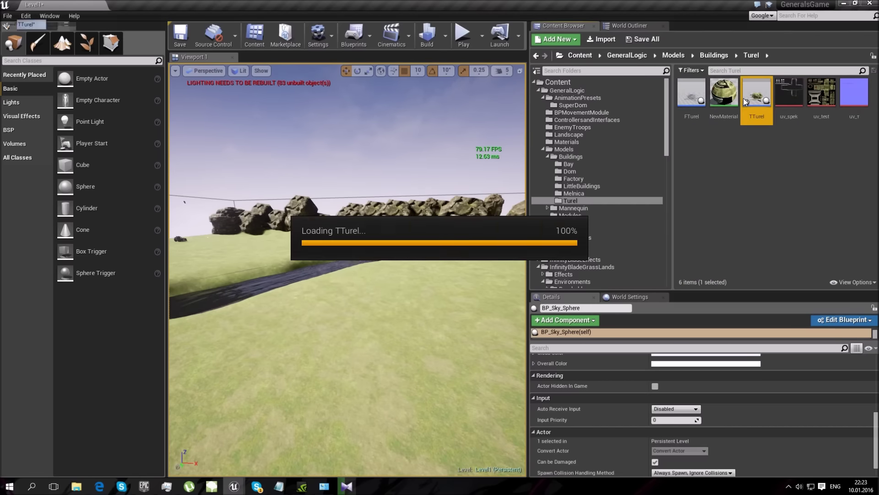
- Examine the turret's target-approach attack logic, from the box overlap event through the EnemySoldier cast to the array ADD node
{"action": "scroll", "coordinate": [343, 271], "scroll_direction": "down", "scroll_amount": 4}
{"action": "right_click_drag", "start_coordinate": [299, 282], "coordinate": [383, 234]}
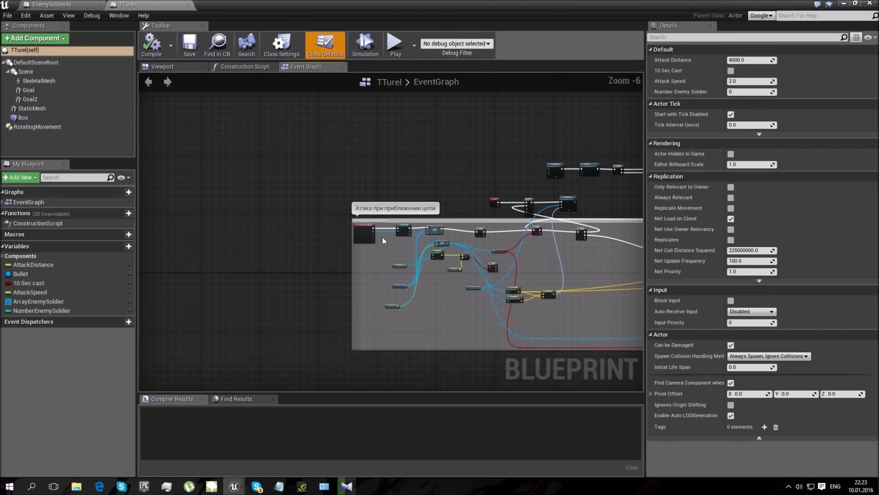
{"action": "scroll", "coordinate": [385, 236], "scroll_direction": "up", "scroll_amount": 6}
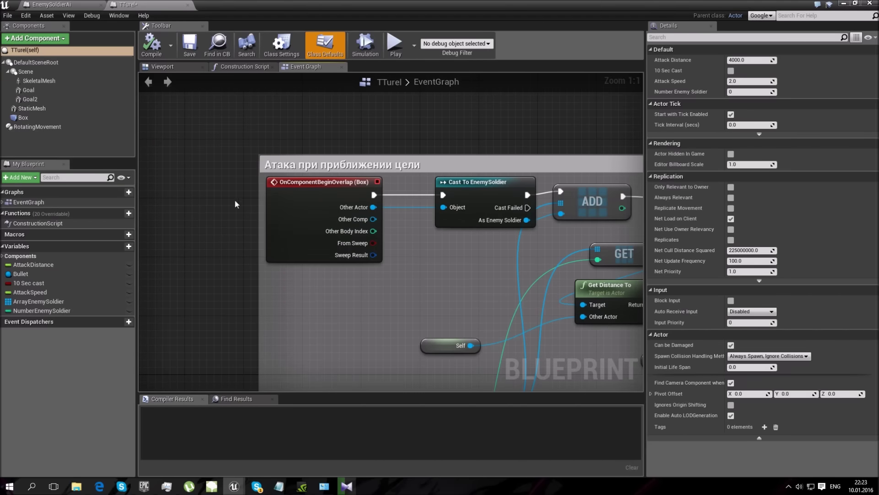
{"action": "right_click_drag", "start_coordinate": [368, 212], "coordinate": [158, 222]}
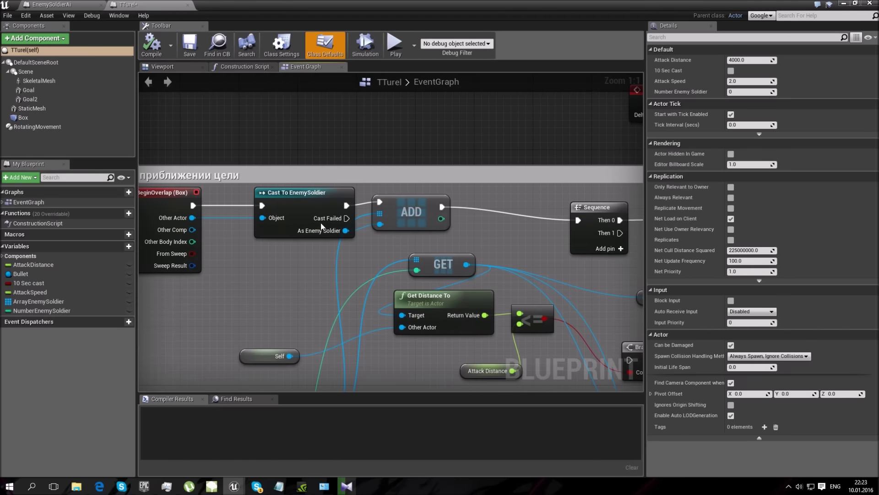
{"action": "left_click", "coordinate": [288, 208]}
{"action": "scroll", "coordinate": [251, 221], "scroll_direction": "down", "scroll_amount": 2}
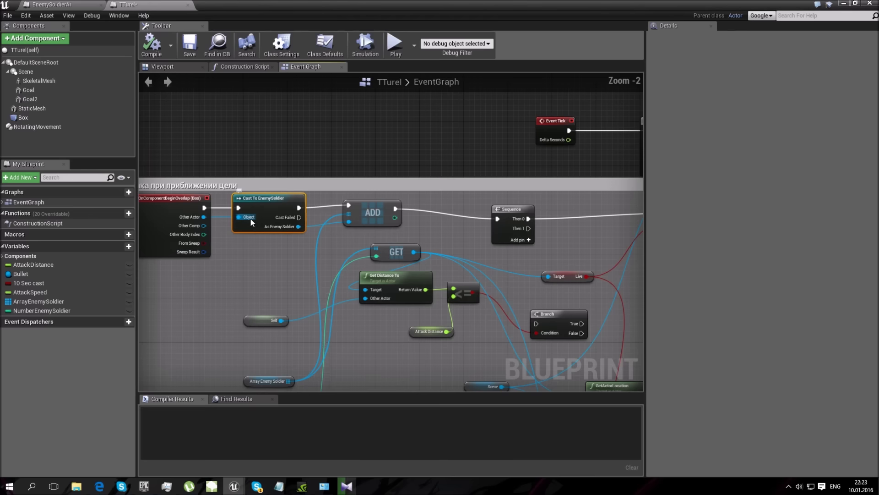
{"action": "right_click_drag", "start_coordinate": [374, 208], "coordinate": [309, 200]}
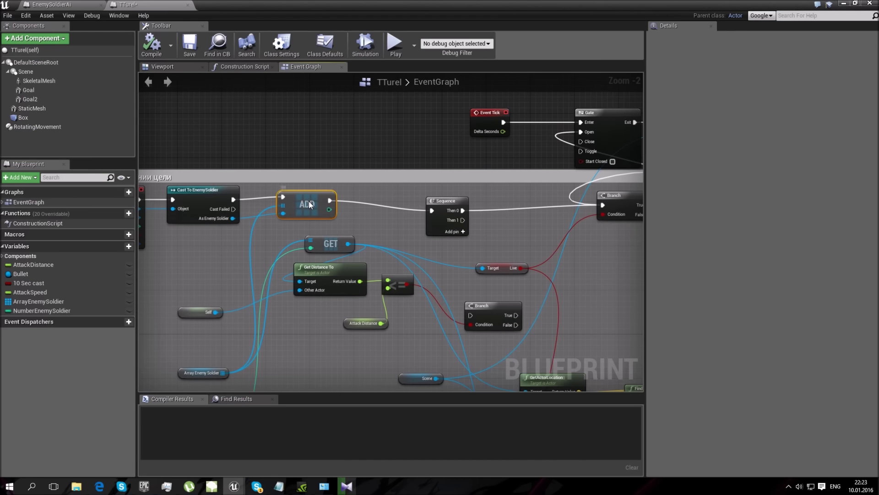
{"action": "left_click_drag", "start_coordinate": [309, 205], "coordinate": [308, 208]}
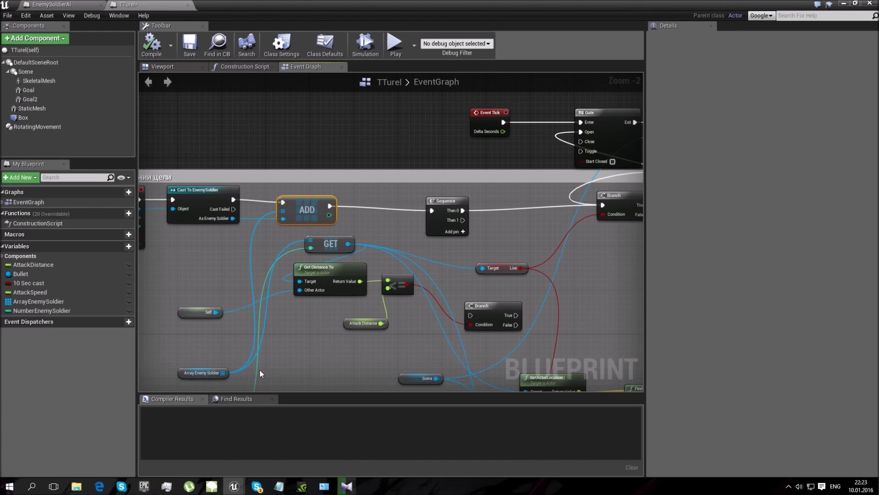
{"action": "right_click_drag", "start_coordinate": [249, 373], "coordinate": [249, 337]}
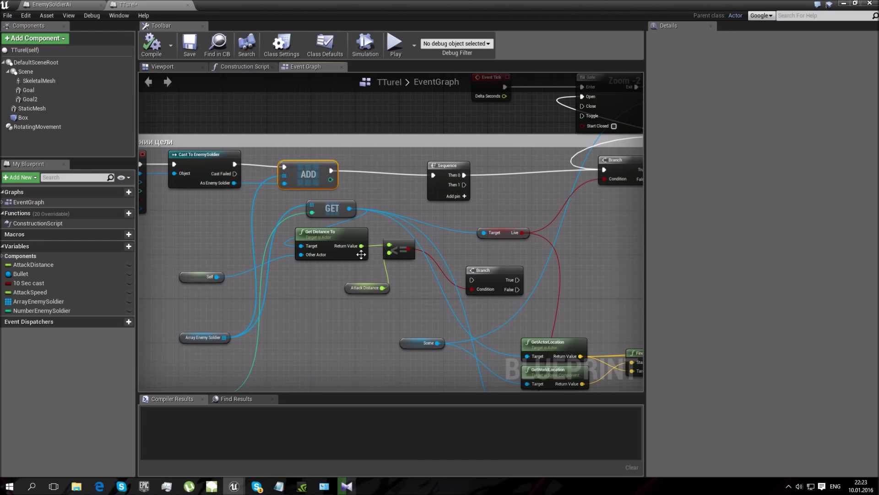
- Examine the turret's attack sequence, Live branch and Event Tick gate, and return to the level
{"action": "scroll", "coordinate": [361, 255], "scroll_direction": "down", "scroll_amount": 4}
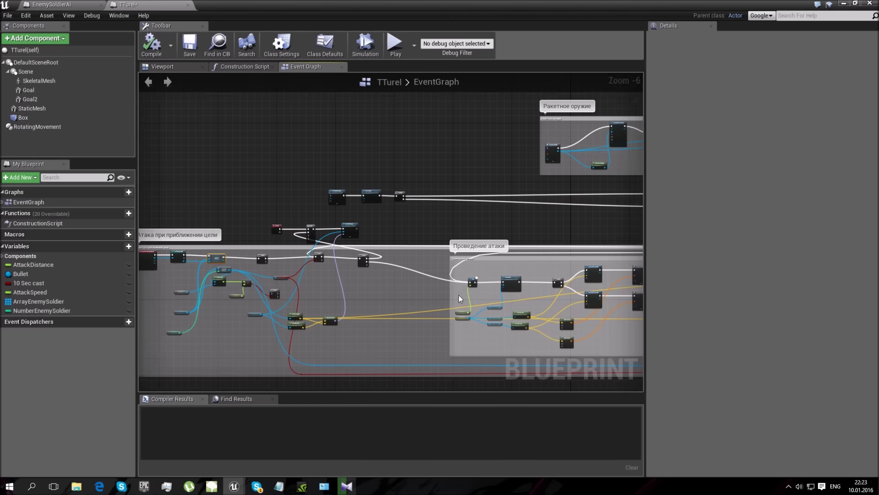
{"action": "scroll", "coordinate": [449, 309], "scroll_direction": "up", "scroll_amount": 7}
{"action": "right_click_drag", "start_coordinate": [302, 246], "coordinate": [287, 283]}
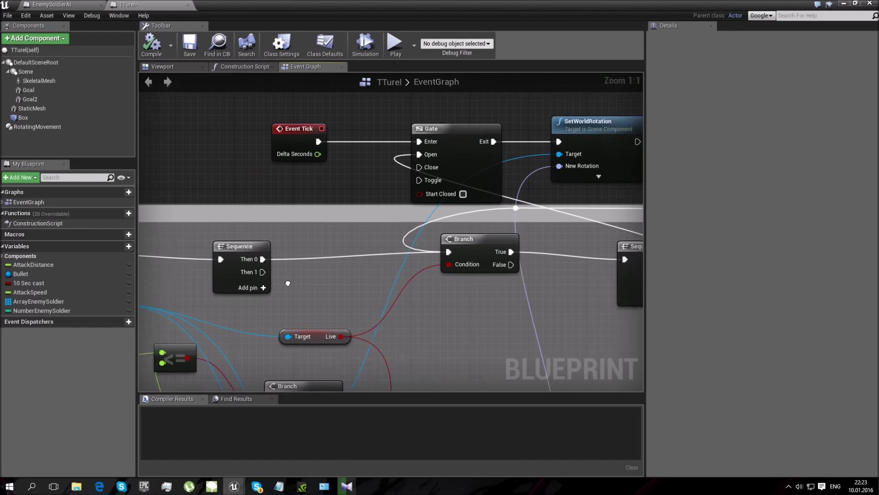
{"action": "scroll", "coordinate": [293, 284], "scroll_direction": "down", "scroll_amount": 4}
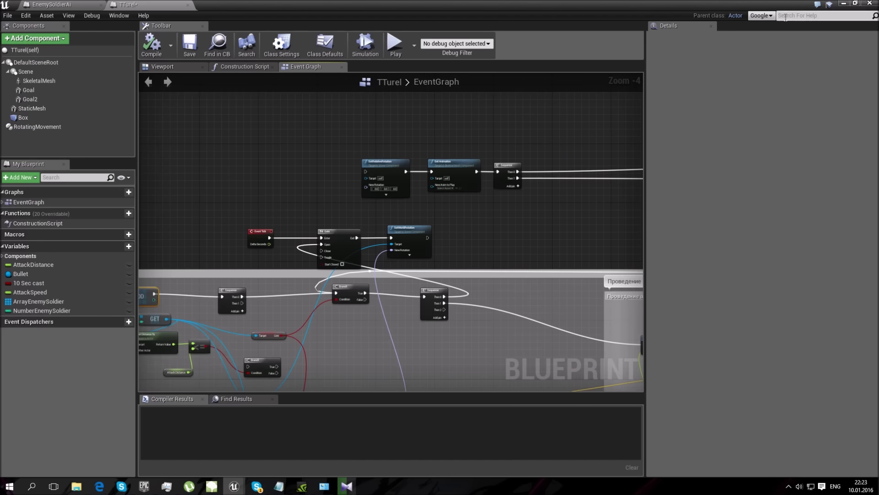
{"action": "left_click", "coordinate": [845, 4]}
- Fly across the level and examine the group of enemy soldiers standing on the grass up close
{"action": "right_click_drag", "start_coordinate": [413, 201], "coordinate": [348, 151]}
{"action": "key", "text": "w"}
{"action": "right_click_drag", "start_coordinate": [410, 172], "coordinate": [407, 201]}
{"action": "key", "text": "w"}
{"action": "right_click_drag", "start_coordinate": [347, 270], "coordinate": [467, 265]}
{"action": "key", "text": "w"}
{"action": "key", "text": "w"}
{"action": "key", "text": "w"}
{"action": "key", "text": "w"}
{"action": "right_click_drag", "start_coordinate": [366, 295], "coordinate": [367, 298]}
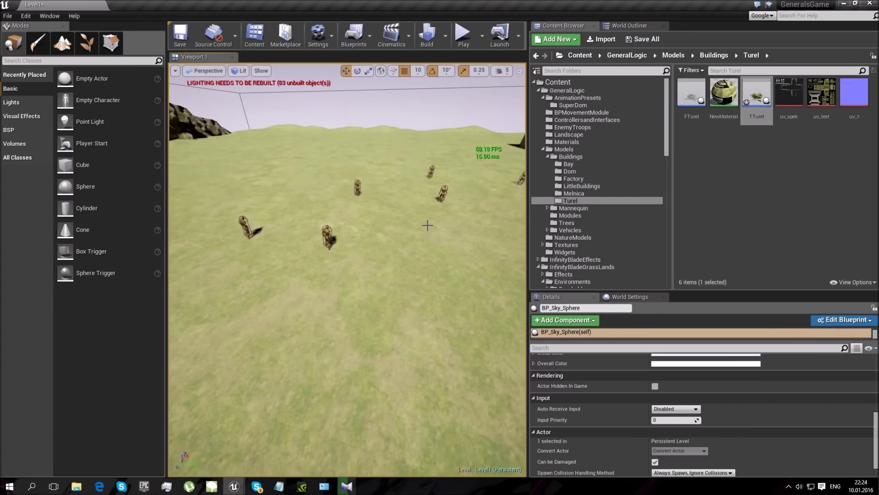
- Create a Behavior Tree asset with its default name in the Turel folder and open it
{"action": "right_click", "coordinate": [734, 228]}
{"action": "left_click", "coordinate": [719, 185]}
{"action": "right_click", "coordinate": [719, 185]}
{"action": "mouse_move", "coordinate": [746, 418]}
{"action": "left_click", "coordinate": [708, 430]}
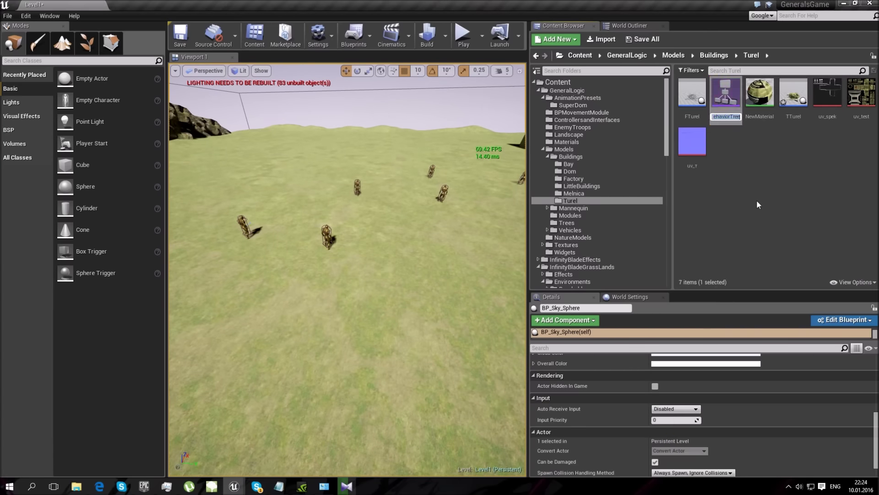
{"action": "double_click", "coordinate": [736, 110]}
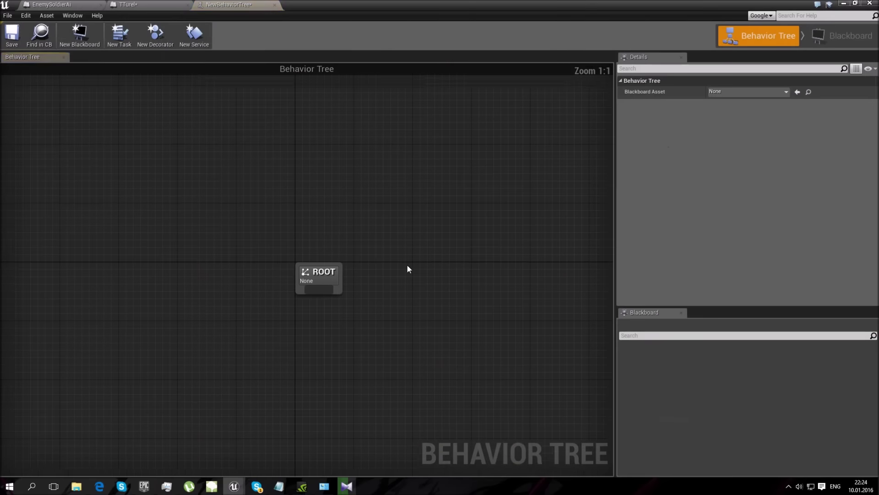
- Add a Sequence node under ROOT with a Move To task attached to it, and return to the level
{"action": "scroll", "coordinate": [345, 340], "scroll_direction": "down", "scroll_amount": 1}
{"action": "right_click_drag", "start_coordinate": [344, 340], "coordinate": [351, 293]}
{"action": "left_click_drag", "start_coordinate": [326, 280], "coordinate": [391, 312]}
{"action": "left_click", "coordinate": [347, 310]}
{"action": "left_click", "coordinate": [423, 313]}
{"action": "left_click", "coordinate": [392, 312]}
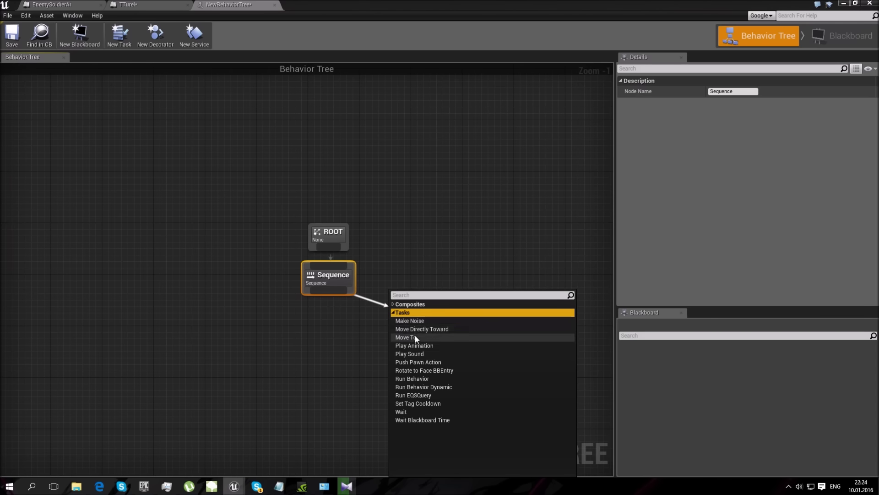
{"action": "left_click", "coordinate": [415, 337]}
{"action": "left_click_drag", "start_coordinate": [410, 317], "coordinate": [391, 323]}
{"action": "left_click", "coordinate": [430, 288]}
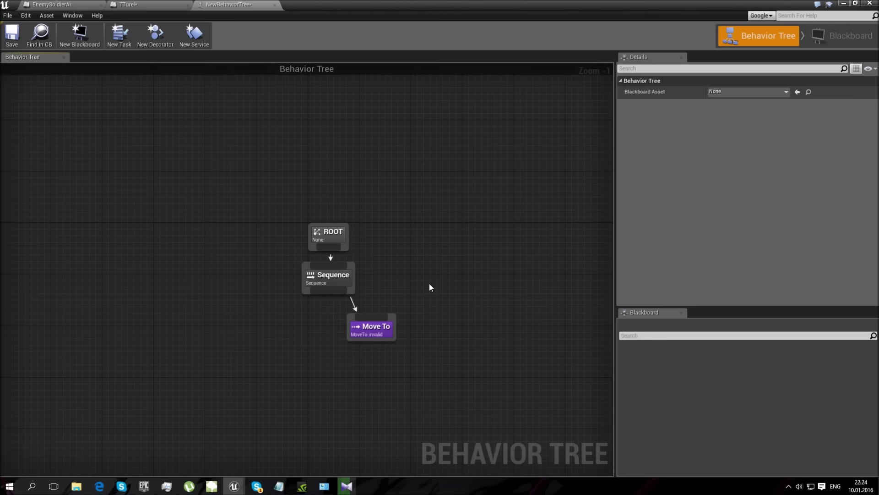
{"action": "left_click", "coordinate": [843, 3]}
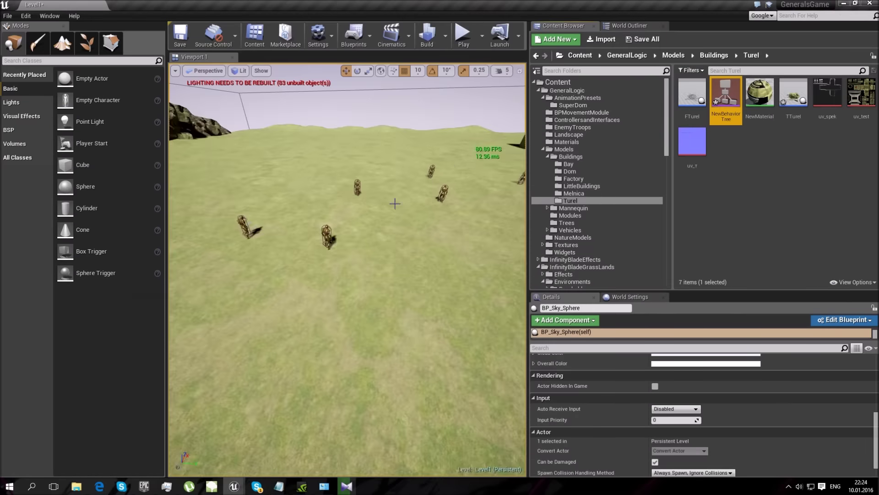
{"action": "right_click_drag", "start_coordinate": [374, 260], "coordinate": [326, 221]}
{"action": "right_click_drag", "start_coordinate": [435, 286], "coordinate": [407, 282]}
{"action": "left_click", "coordinate": [374, 248]}
{"action": "left_click", "coordinate": [400, 141]}
{"action": "right_click_drag", "start_coordinate": [400, 141], "coordinate": [400, 141]}
{"action": "right_click_drag", "start_coordinate": [408, 282], "coordinate": [407, 281]}
- Switch to the Edge browser and watch the AIBehaviorTree demo video full screen in the Behavior Tree Quick Start Guide
{"action": "mouse_move", "coordinate": [103, 490]}
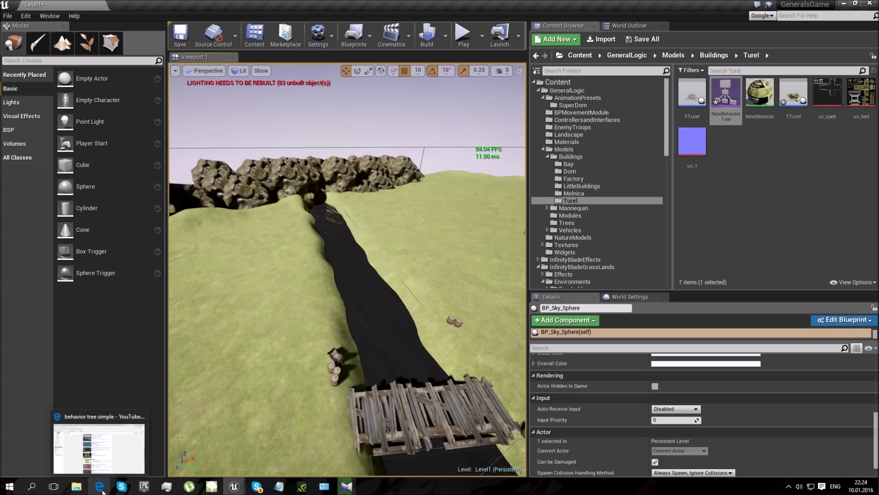
{"action": "left_click", "coordinate": [104, 489]}
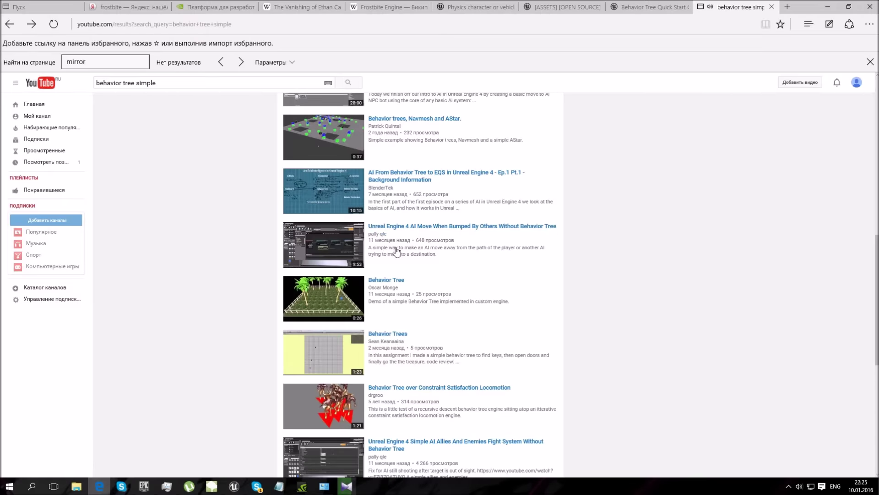
{"action": "left_click", "coordinate": [619, 7]}
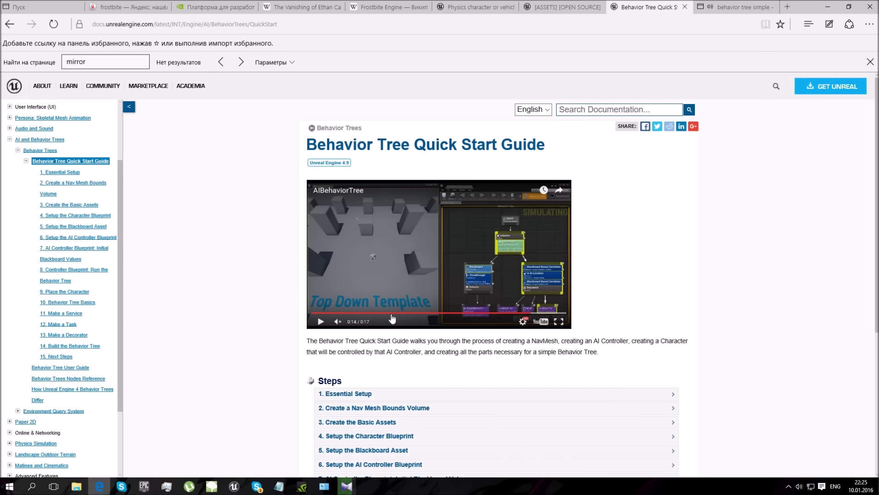
{"action": "left_click_drag", "start_coordinate": [338, 313], "coordinate": [322, 313]}
{"action": "left_click", "coordinate": [559, 324]}
{"action": "left_click", "coordinate": [558, 322]}
{"action": "left_click", "coordinate": [456, 252]}
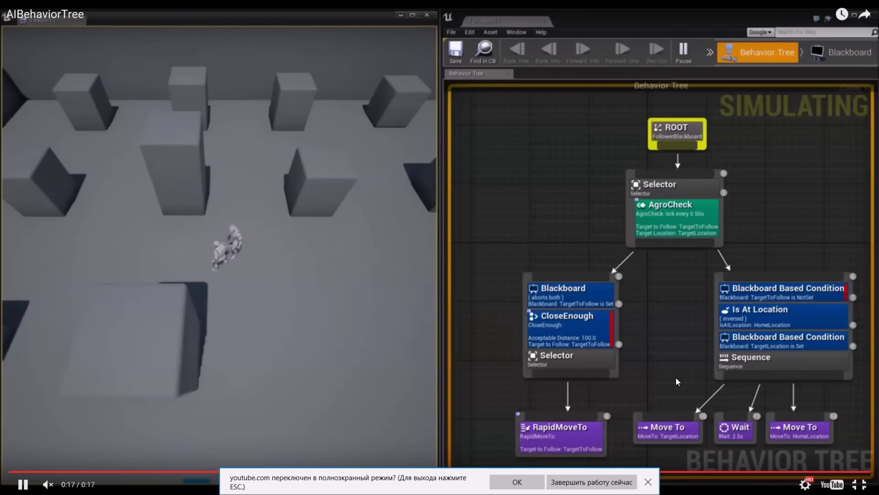
- Exit the full-screen video, look through the guide's list of steps, and switch back to Unreal Editor
{"action": "key", "text": "Escape"}
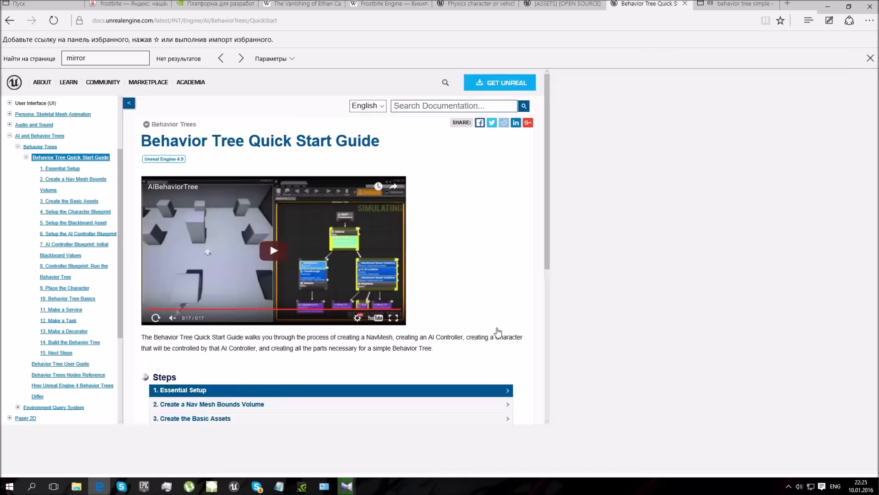
{"action": "scroll", "coordinate": [435, 245], "scroll_direction": "down", "scroll_amount": 5}
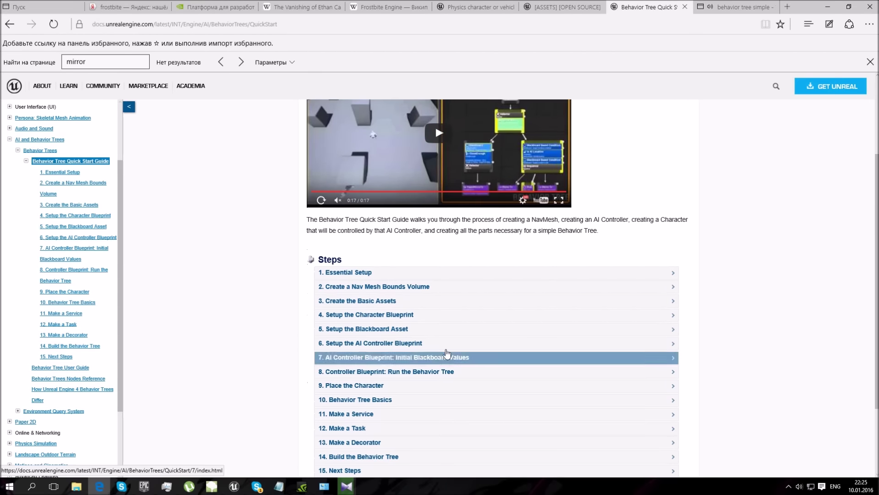
{"action": "mouse_move", "coordinate": [234, 485]}
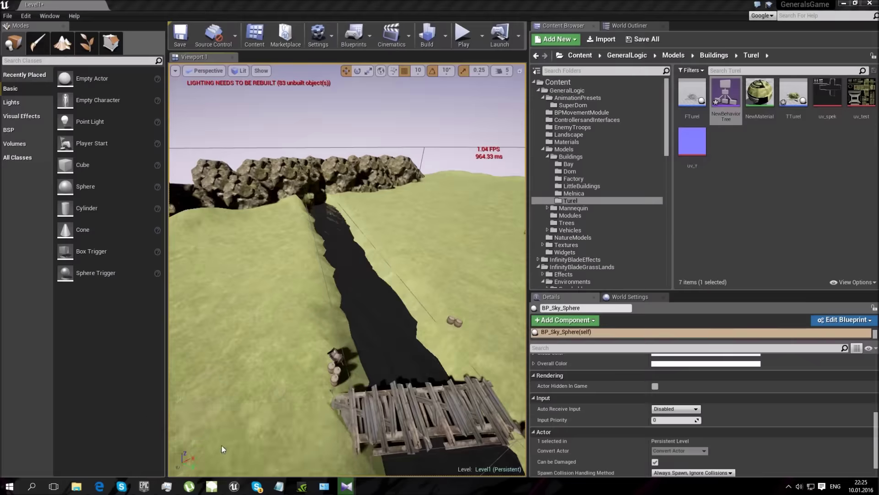
{"action": "left_click", "coordinate": [222, 445]}
- Check the numbered list of topics in Notepad and hide it again
{"action": "right_click_drag", "start_coordinate": [348, 269], "coordinate": [390, 229]}
{"action": "right_click_drag", "start_coordinate": [440, 162], "coordinate": [440, 162]}
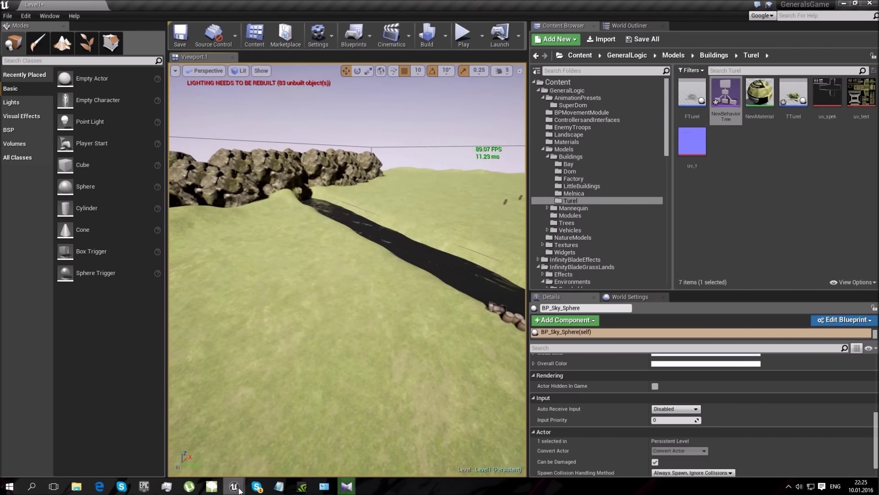
{"action": "left_click", "coordinate": [279, 488]}
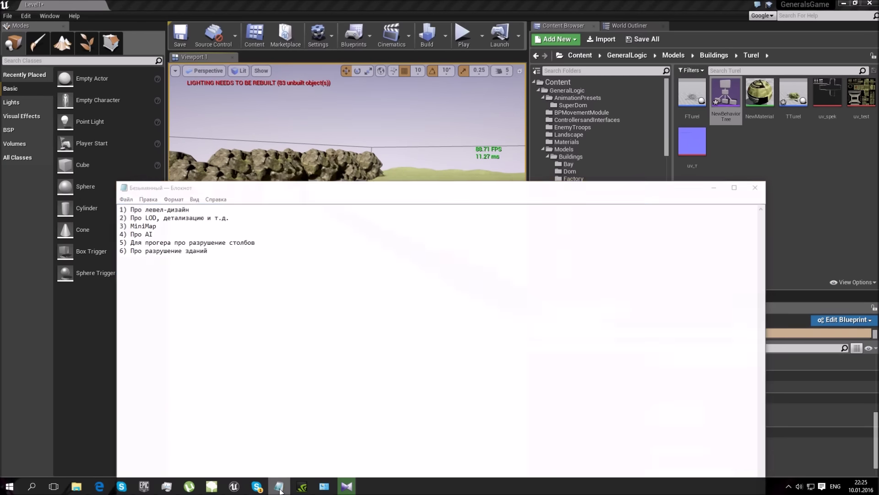
{"action": "left_click", "coordinate": [279, 487]}
{"action": "key", "text": "w"}
{"action": "mouse_move", "coordinate": [325, 275]}
{"action": "right_mouse_down"}
{"action": "mouse_move", "coordinate": [265, 339]}
{"action": "mouse_move", "coordinate": [193, 320]}
{"action": "mouse_move", "coordinate": [174, 275]}
{"action": "mouse_move", "coordinate": [325, 275]}
{"action": "right_mouse_up"}
{"action": "key", "text": "w"}
{"action": "right_click_drag", "start_coordinate": [392, 179], "coordinate": [392, 178]}
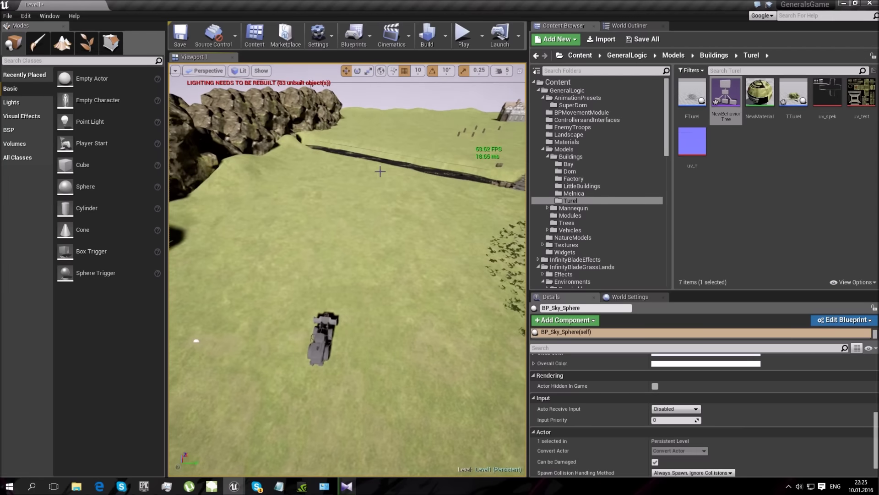
{"action": "left_click", "coordinate": [343, 314]}
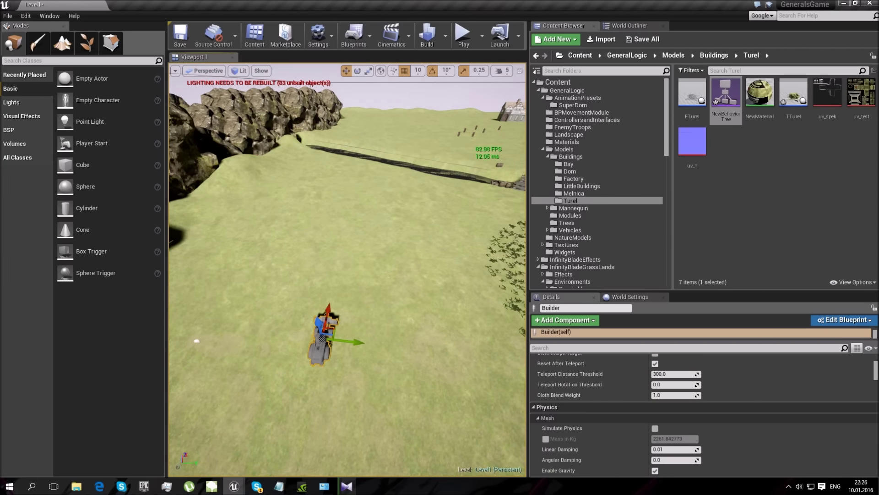
{"action": "left_click", "coordinate": [365, 98]}
{"action": "scroll", "coordinate": [289, 381], "scroll_direction": "up", "scroll_amount": 3}
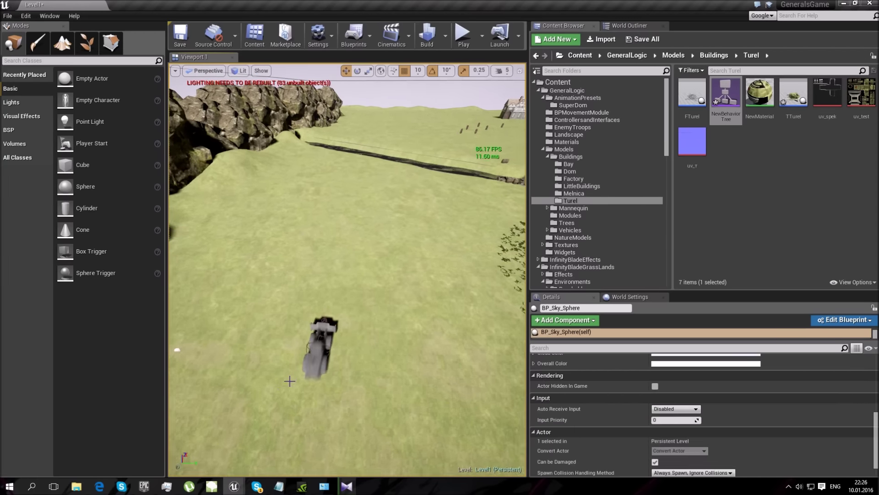
- Place a Shape_NarrowCapsule from the StarterContent Shapes folder on the grass near the builder vehicle
{"action": "left_click", "coordinate": [29, 144]}
{"action": "left_click_drag", "start_coordinate": [666, 151], "coordinate": [683, 289]}
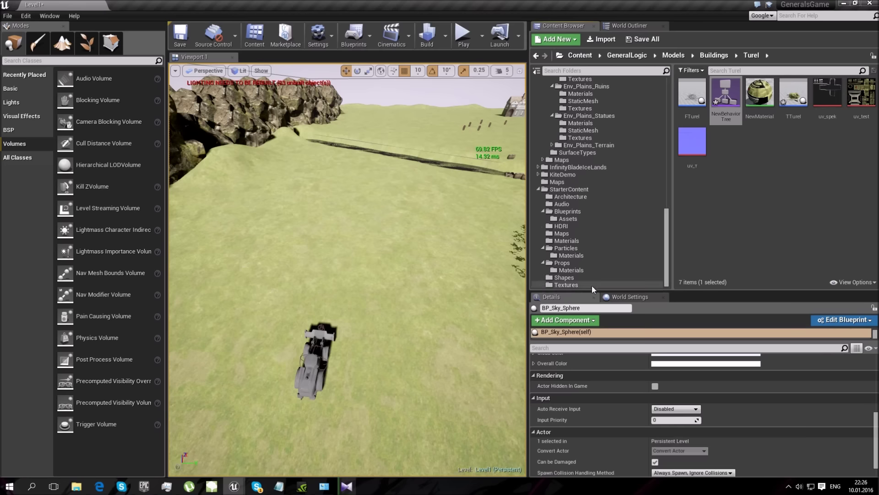
{"action": "left_click", "coordinate": [575, 240]}
{"action": "left_click", "coordinate": [579, 247]}
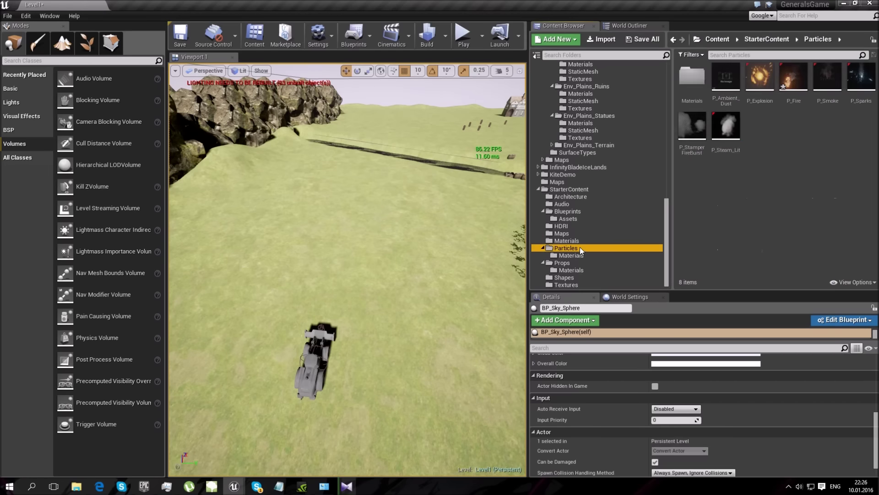
{"action": "left_click", "coordinate": [572, 277]}
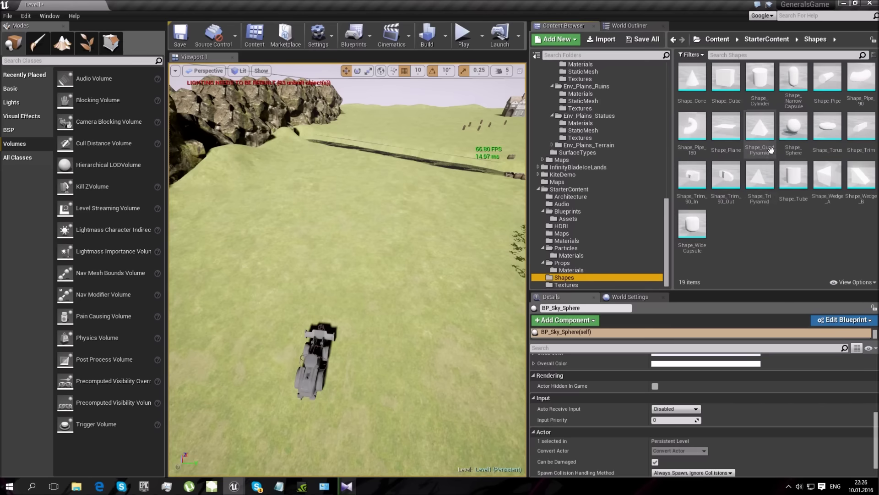
{"action": "left_click", "coordinate": [793, 79]}
{"action": "left_click_drag", "start_coordinate": [352, 268], "coordinate": [354, 266]}
- Move the narrow capsule across the grass to about X 2410, Y 3630, Z -20 cm
{"action": "scroll", "coordinate": [389, 287], "scroll_direction": "up", "scroll_amount": 3}
{"action": "key", "text": "d"}
{"action": "right_click_drag", "start_coordinate": [389, 287], "coordinate": [257, 298]}
{"action": "key", "text": "w"}
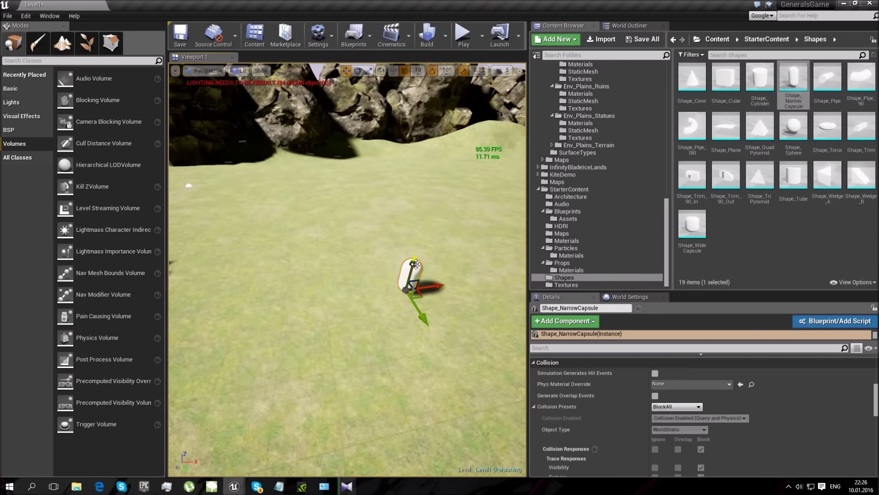
{"action": "left_click_drag", "start_coordinate": [414, 264], "coordinate": [422, 238]}
{"action": "left_click_drag", "start_coordinate": [446, 268], "coordinate": [373, 272]}
{"action": "scroll", "coordinate": [655, 373], "scroll_direction": "up", "scroll_amount": 8}
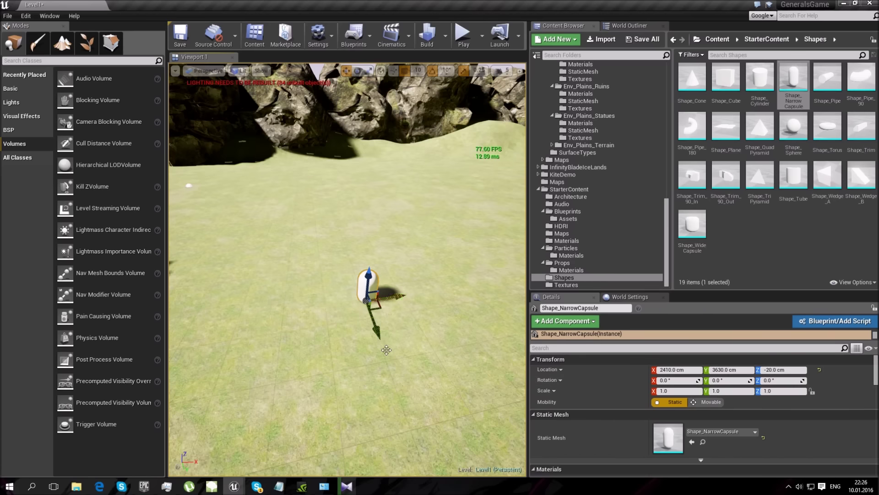
- Set the capsule's Z scale to 3 and lower the capsule to a Z location of -60 cm
{"action": "left_click", "coordinate": [726, 390]}
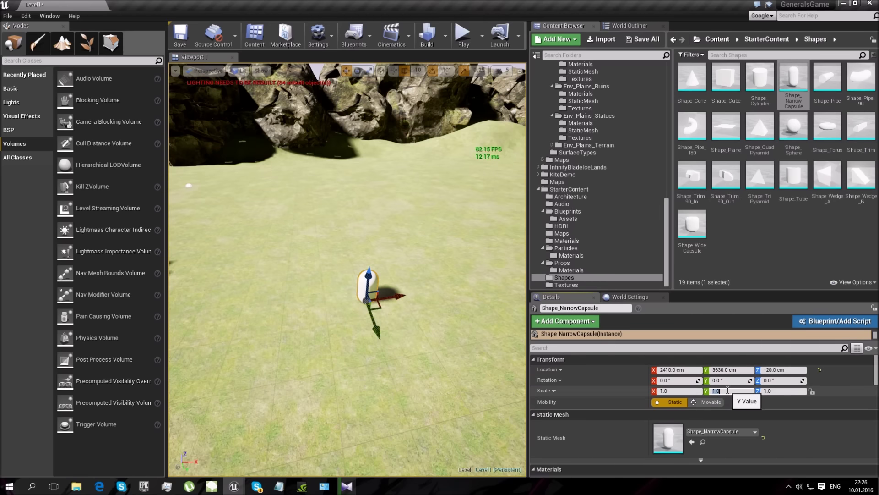
{"action": "type", "text": "3"}
{"action": "key", "text": "Return"}
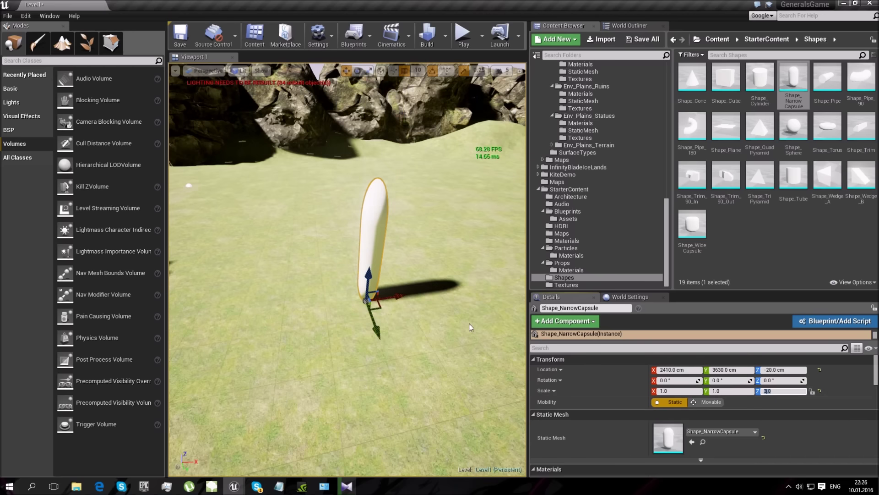
{"action": "right_click_drag", "start_coordinate": [402, 257], "coordinate": [402, 257]}
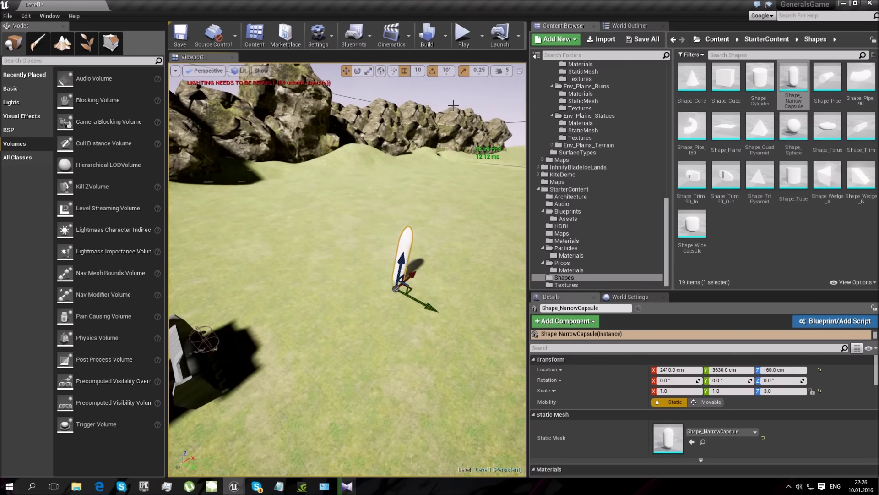
- Play-test the level by sending the builder vehicle toward the blocking capsule, and stop the session
{"action": "left_click", "coordinate": [462, 35]}
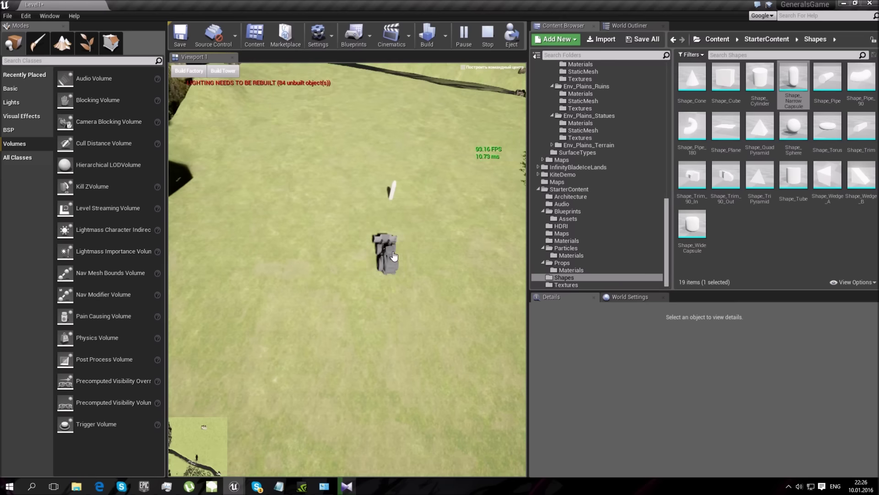
{"action": "left_click", "coordinate": [393, 256]}
{"action": "right_click", "coordinate": [344, 214]}
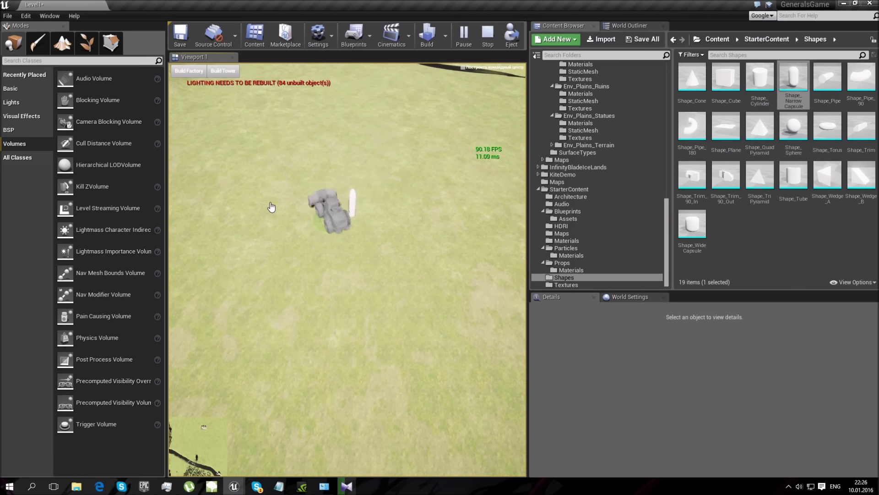
{"action": "left_click", "coordinate": [487, 34]}
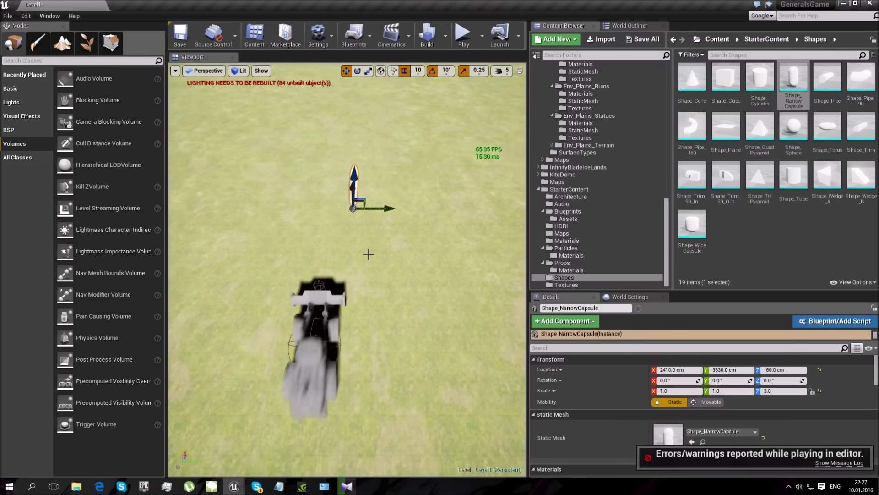
- Enable Generate Overlap Events on the narrow capsule and set its Collision Presets to OverlapAll
{"action": "scroll", "coordinate": [396, 105], "scroll_direction": "down", "scroll_amount": 2}
{"action": "left_click", "coordinate": [337, 255]}
{"action": "scroll", "coordinate": [337, 255], "scroll_direction": "down", "scroll_amount": 4}
{"action": "right_click_drag", "start_coordinate": [338, 255], "coordinate": [431, 280]}
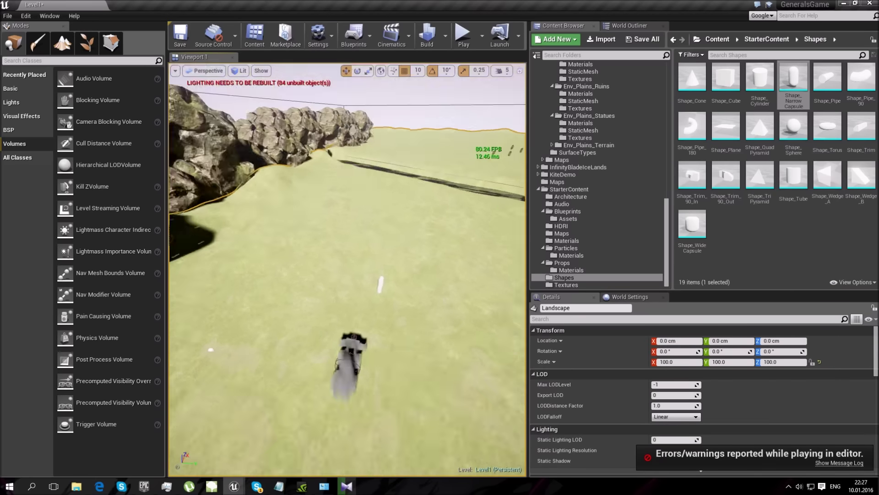
{"action": "left_click", "coordinate": [409, 200]}
{"action": "right_click_drag", "start_coordinate": [406, 243], "coordinate": [377, 234]}
{"action": "left_click", "coordinate": [377, 234]}
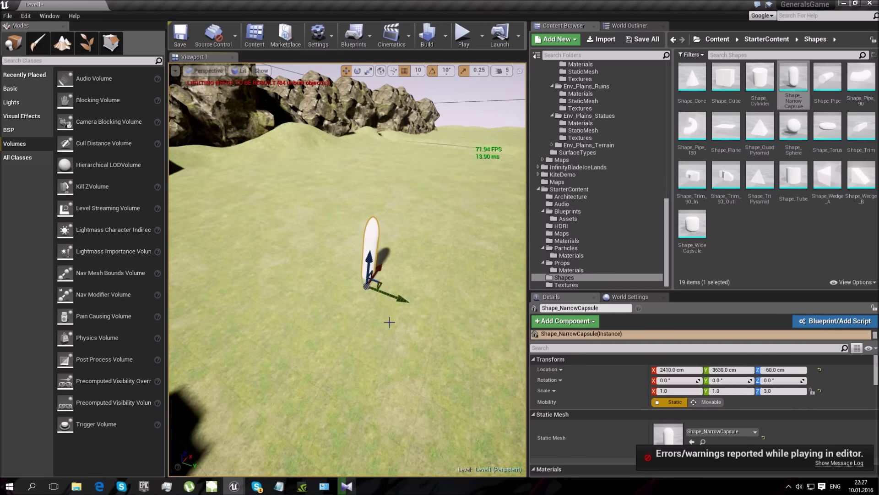
{"action": "scroll", "coordinate": [785, 399], "scroll_direction": "down", "scroll_amount": 8}
{"action": "scroll", "coordinate": [678, 391], "scroll_direction": "up", "scroll_amount": 1}
{"action": "scroll", "coordinate": [691, 421], "scroll_direction": "down", "scroll_amount": 4}
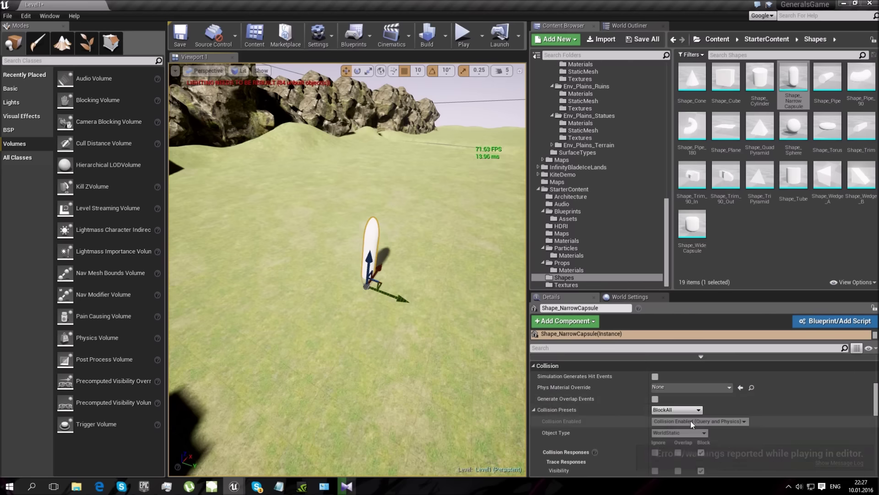
{"action": "left_click", "coordinate": [655, 399]}
{"action": "scroll", "coordinate": [691, 401], "scroll_direction": "down", "scroll_amount": 1}
{"action": "left_click", "coordinate": [687, 380]}
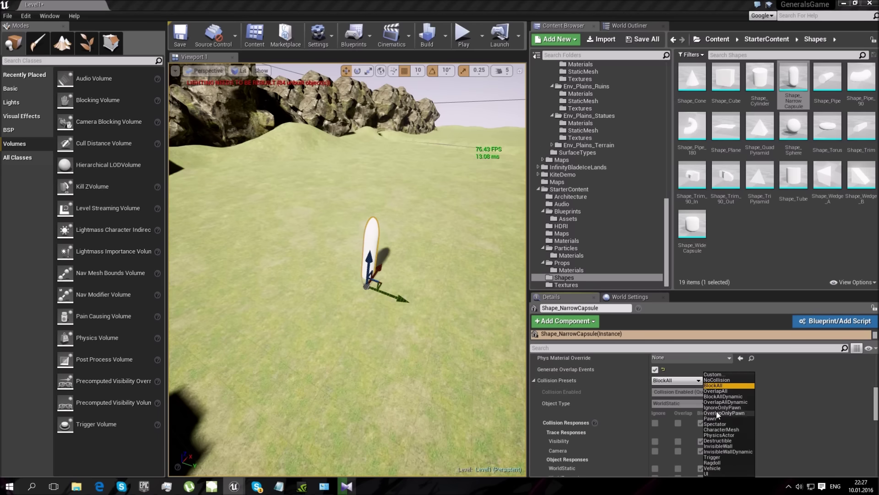
{"action": "left_click", "coordinate": [725, 391]}
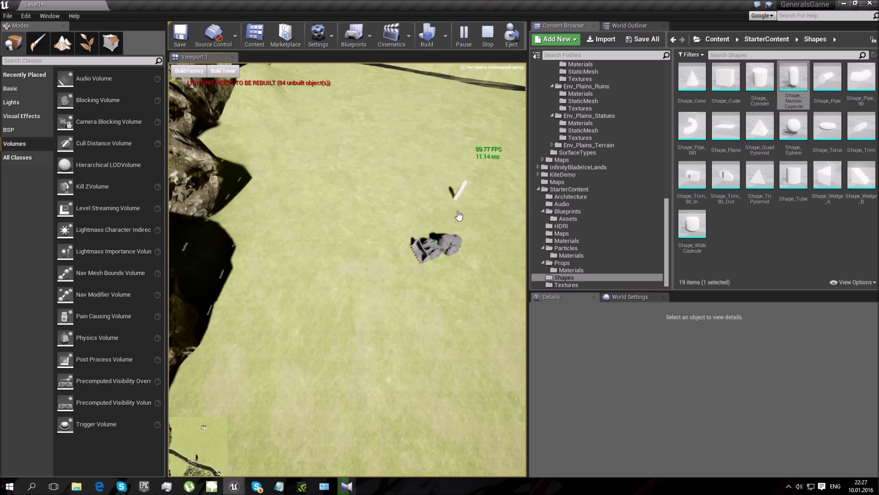
- Test the builder's movement around the capsule in play mode with the OverlapAll collision, and stop the session
{"action": "key", "text": "d"}
{"action": "key", "text": "w"}
{"action": "key", "text": "a"}
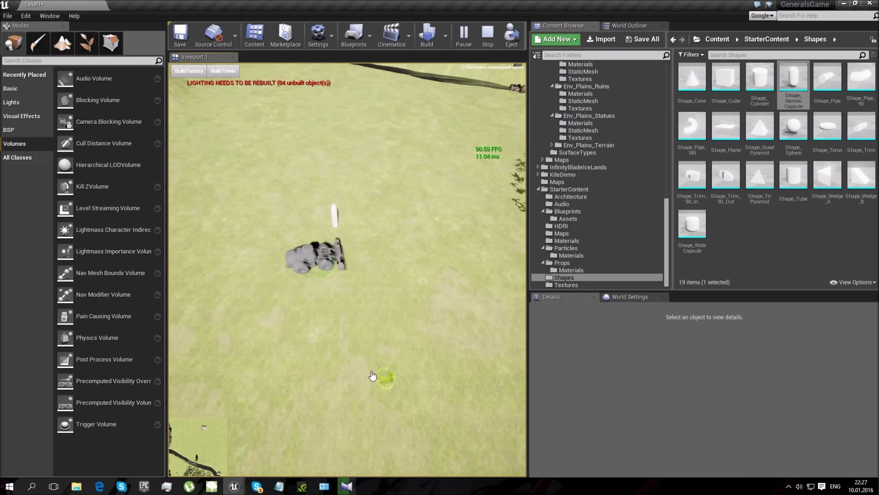
{"action": "left_click", "coordinate": [486, 42]}
{"action": "right_click_drag", "start_coordinate": [377, 197], "coordinate": [377, 289]}
{"action": "key", "text": "s"}
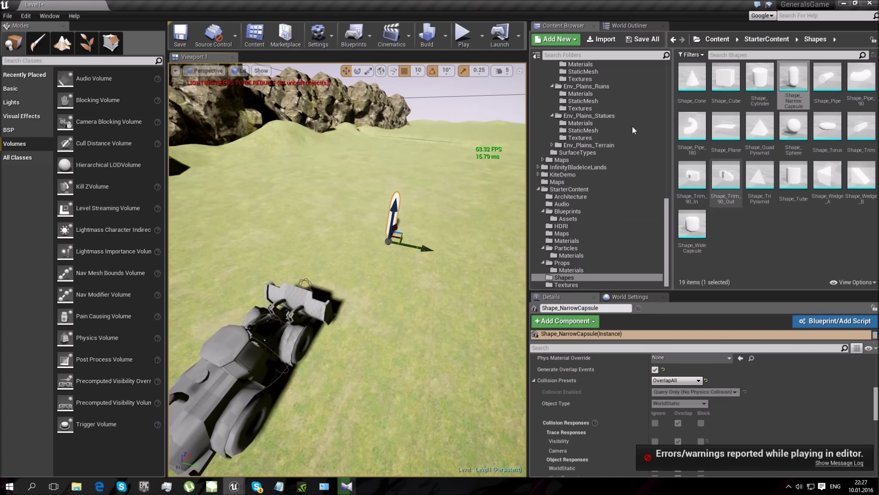
- Create a Blueprint named Shape_NarrowCapsule_Blueprint in the Content folder from the capsule in the level
{"action": "left_click", "coordinate": [629, 25]}
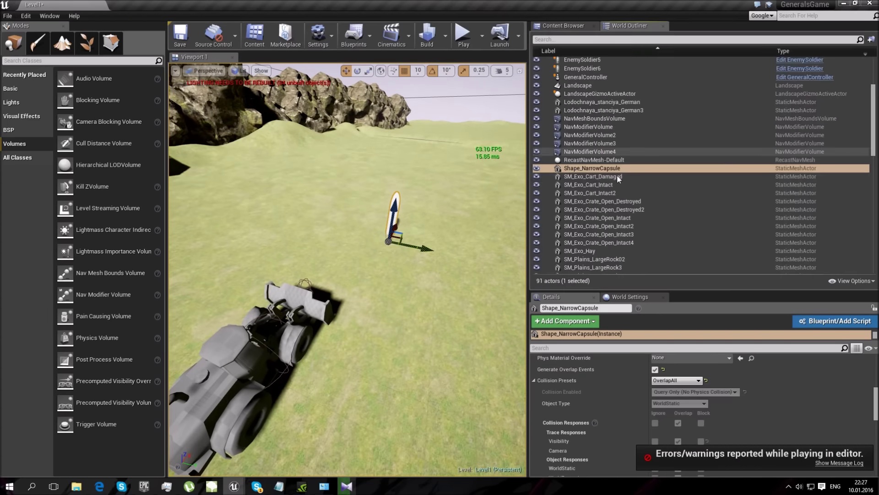
{"action": "double_click", "coordinate": [592, 168]}
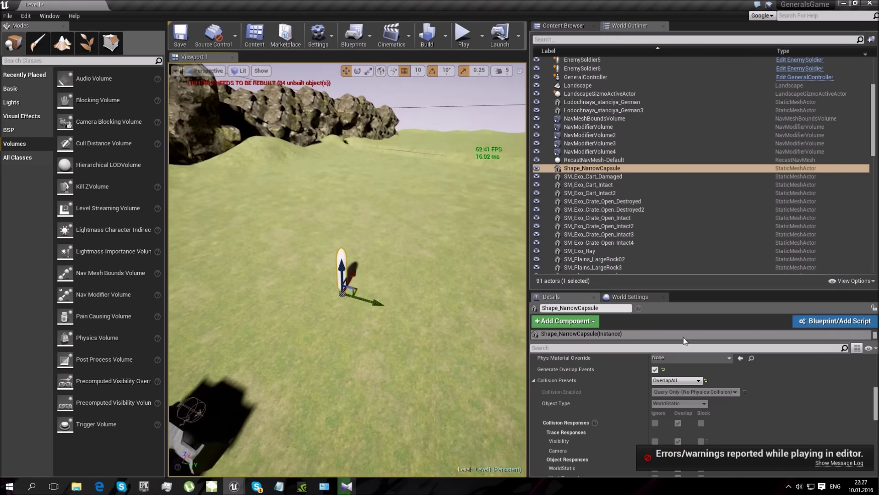
{"action": "left_click", "coordinate": [813, 324]}
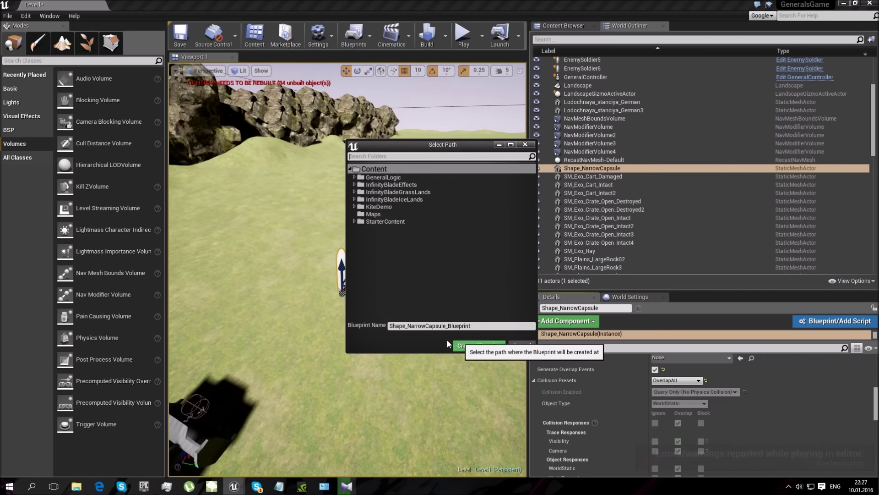
{"action": "left_click", "coordinate": [470, 347]}
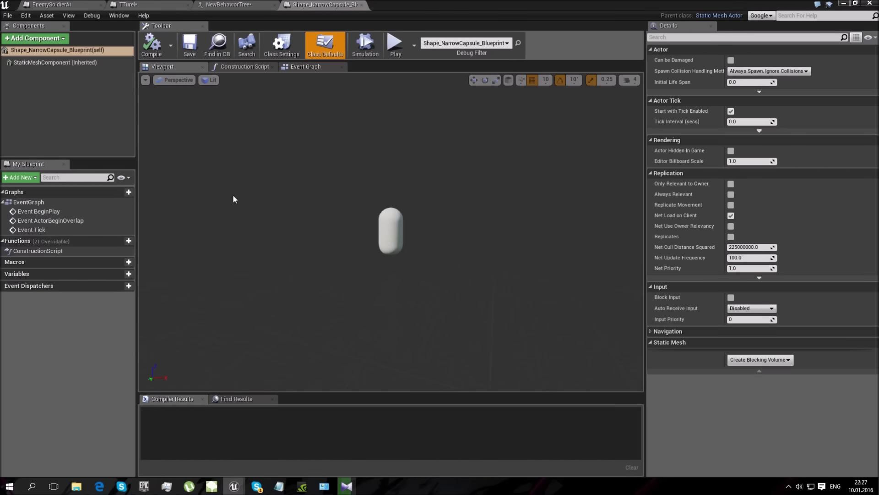
- Open the capsule Blueprint's Event Graph and delete its default BeginPlay, ActorBeginOverlap and Tick event nodes
{"action": "left_click", "coordinate": [292, 67]}
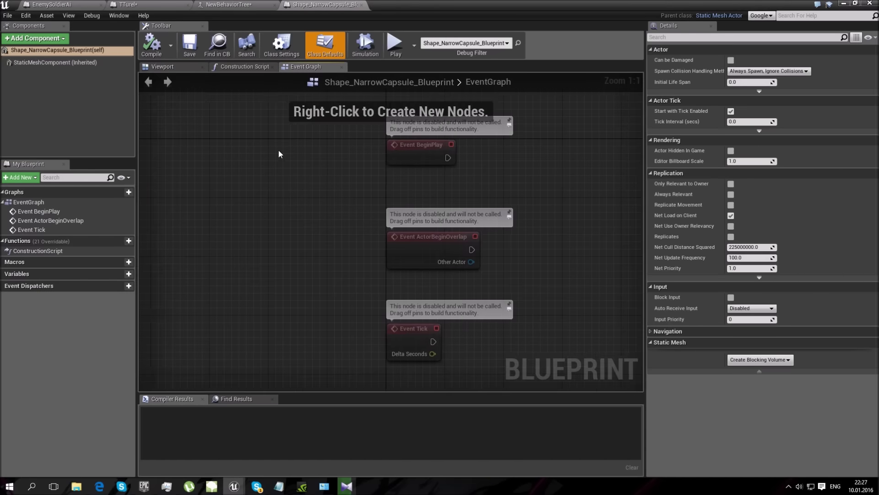
{"action": "left_click_drag", "start_coordinate": [331, 362], "coordinate": [536, 156]}
{"action": "key", "text": "Delete"}
- Add an Event ActorBeginOverlap node wired to a Print String node with the text Hello, and compile the Blueprint
{"action": "right_click", "coordinate": [290, 169]}
{"action": "type", "text": "event"}
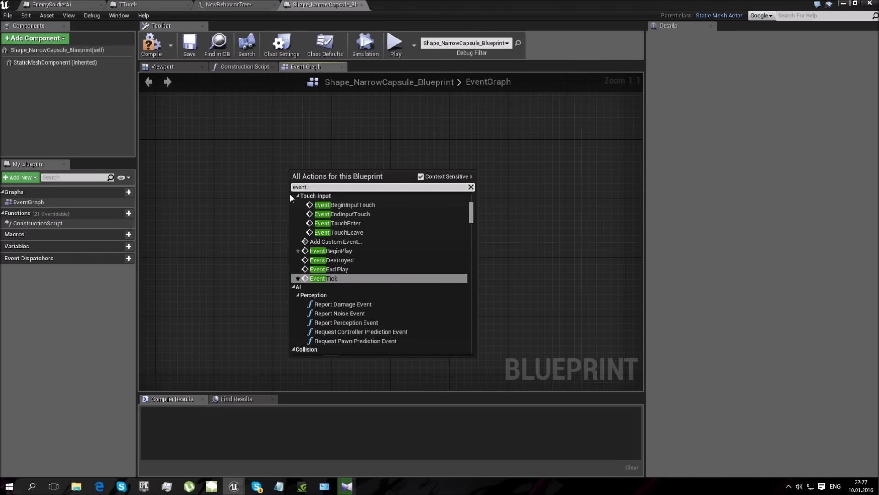
{"action": "scroll", "coordinate": [352, 214], "scroll_direction": "up", "scroll_amount": 2}
{"action": "scroll", "coordinate": [375, 276], "scroll_direction": "up", "scroll_amount": 10}
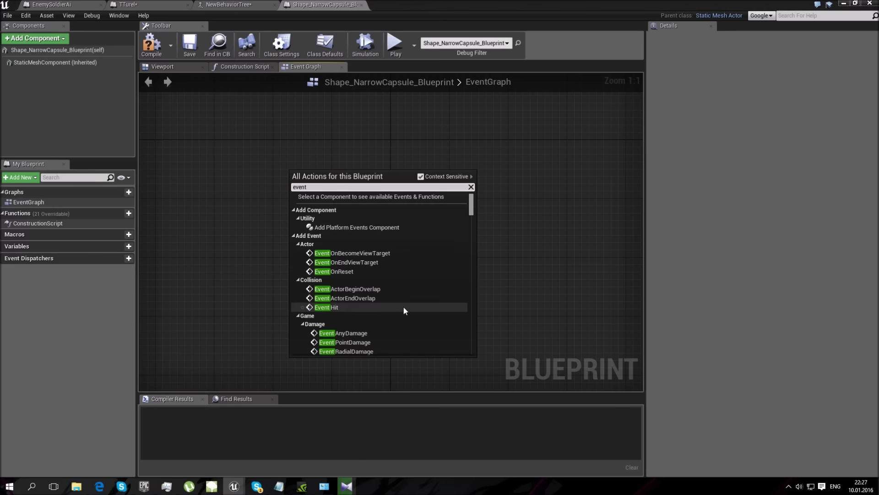
{"action": "left_click", "coordinate": [383, 288]}
{"action": "left_click_drag", "start_coordinate": [333, 199], "coordinate": [386, 221]}
{"action": "type", "text": "print"}
{"action": "key", "text": "Return"}
{"action": "left_click_drag", "start_coordinate": [416, 226], "coordinate": [417, 212]}
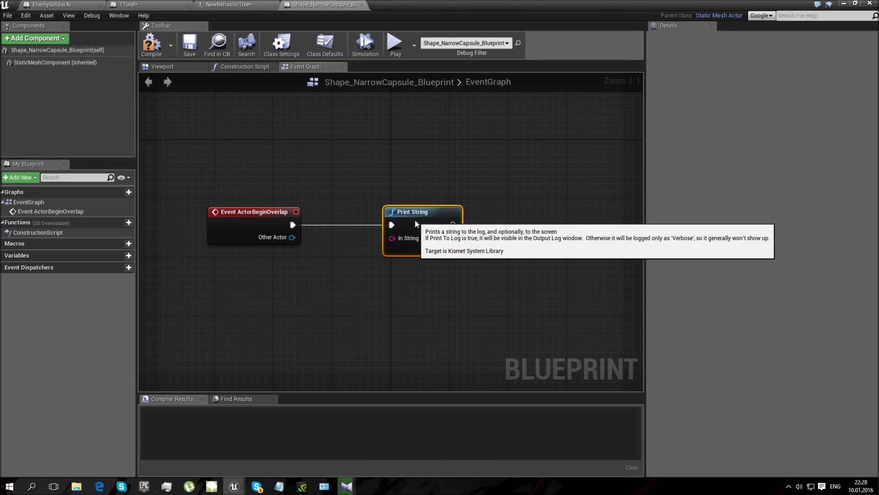
{"action": "left_click", "coordinate": [151, 45]}
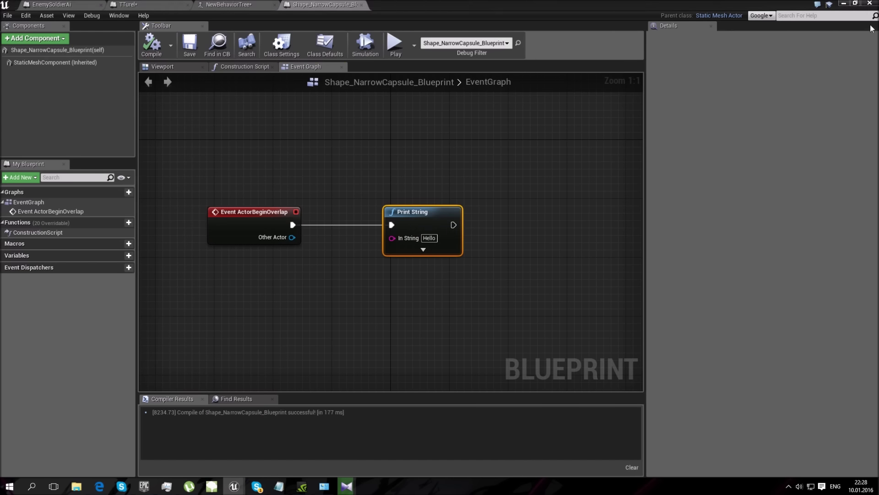
- Return to the level, play-test the overlap event by moving the builder around the capsule, and stop the session
{"action": "left_click", "coordinate": [855, 5]}
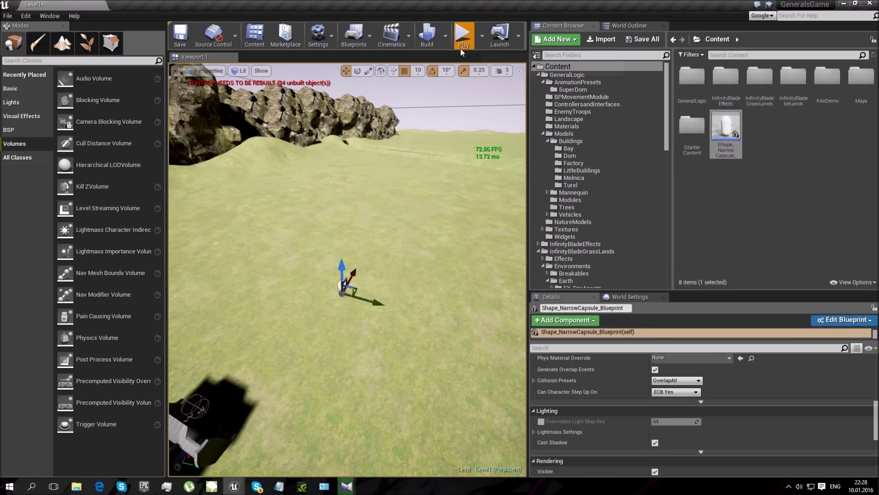
{"action": "left_click", "coordinate": [464, 43]}
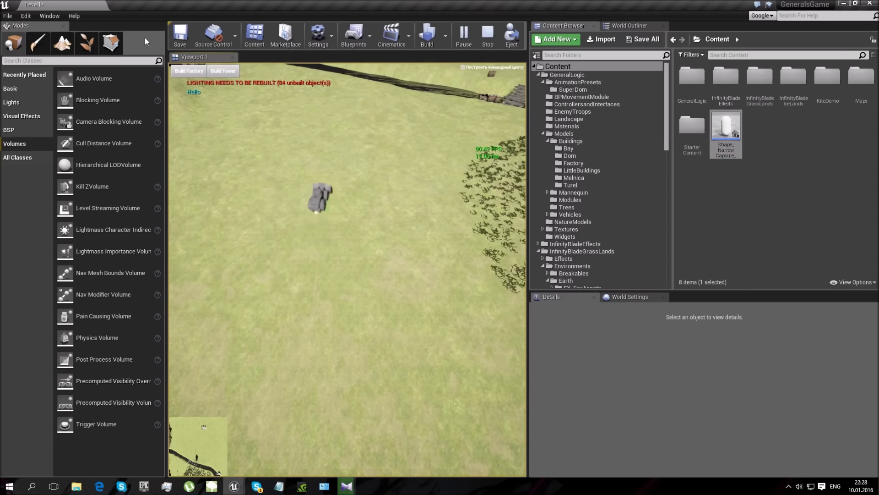
{"action": "key", "text": "w"}
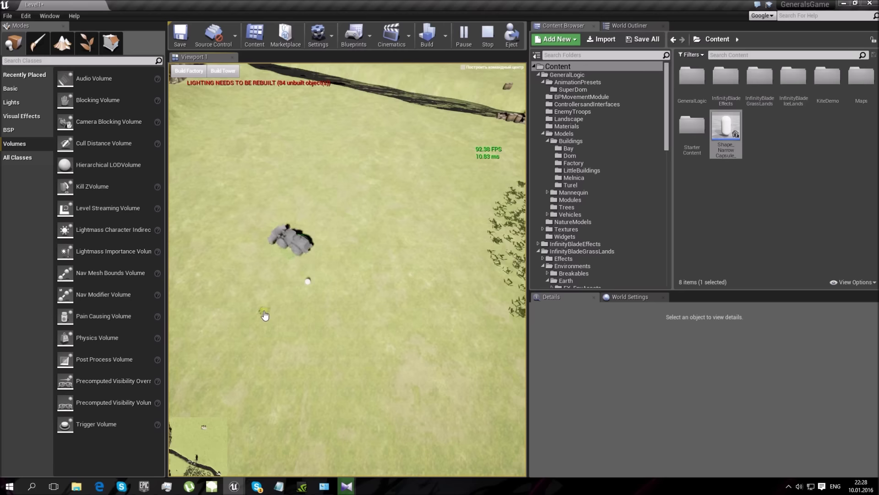
{"action": "key", "text": "Escape"}
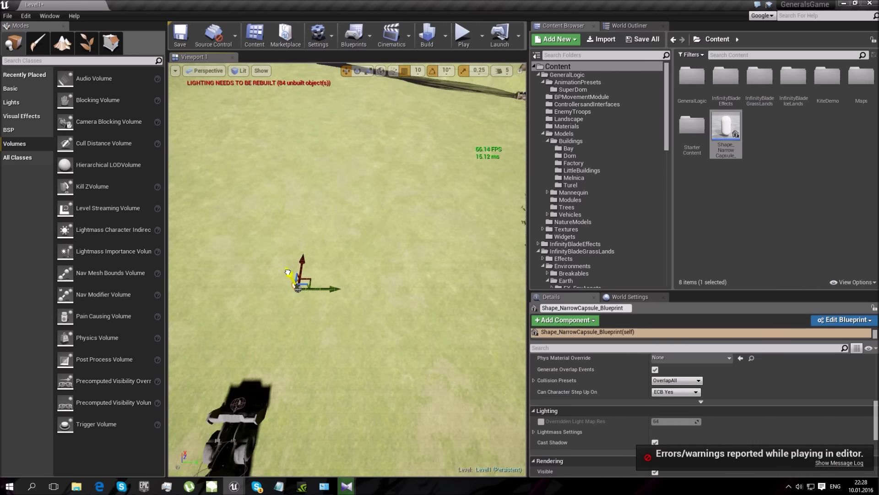
- Reopen the Event Graph of Shape_NarrowCapsule_Blueprint
{"action": "scroll", "coordinate": [742, 416], "scroll_direction": "up", "scroll_amount": 5}
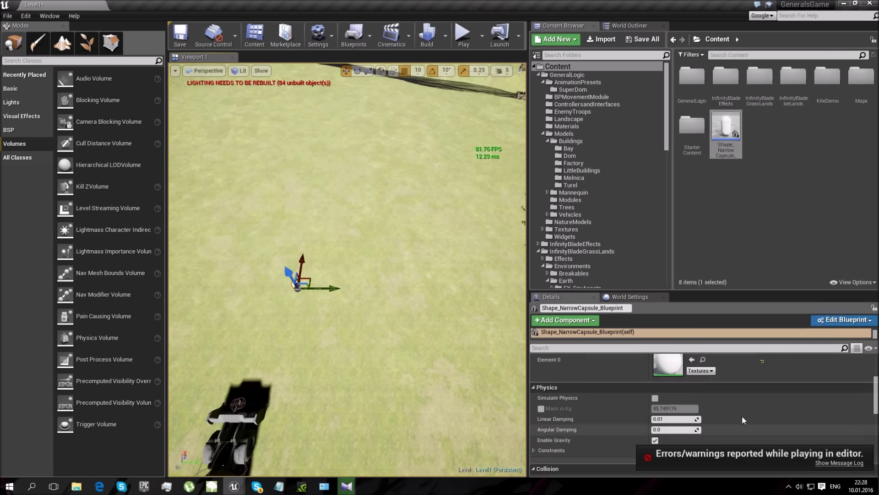
{"action": "left_click", "coordinate": [389, 229]}
{"action": "right_click_drag", "start_coordinate": [318, 291], "coordinate": [321, 270]}
{"action": "double_click", "coordinate": [716, 138]}
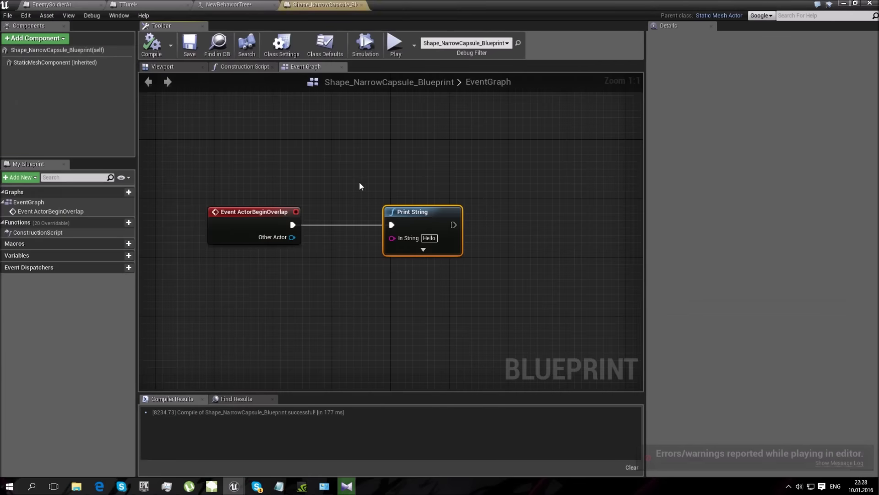
- Delete the Print String node and search the overlap event's executable actions for "des"
{"action": "key", "text": "Delete"}
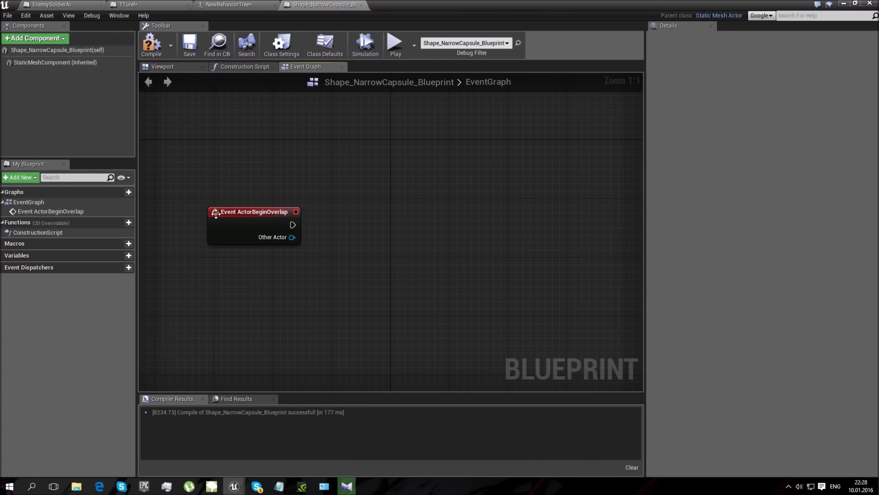
{"action": "left_click_drag", "start_coordinate": [392, 208], "coordinate": [392, 208]}
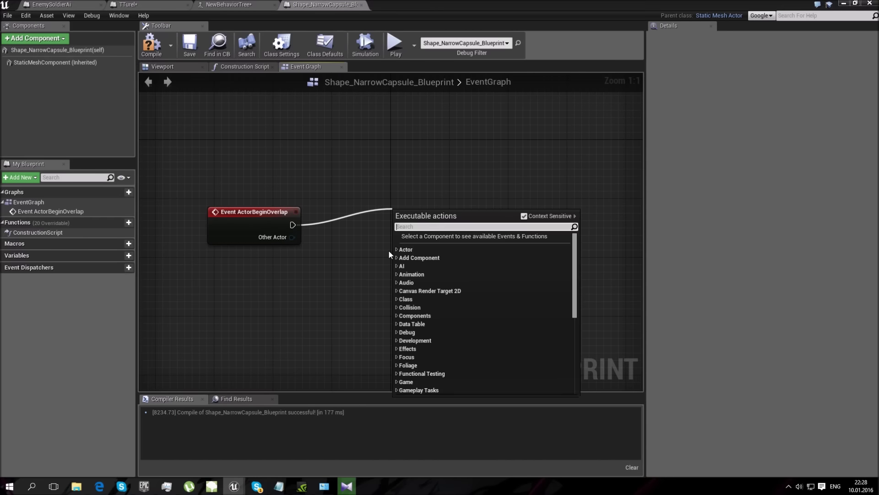
{"action": "type", "text": "des"}
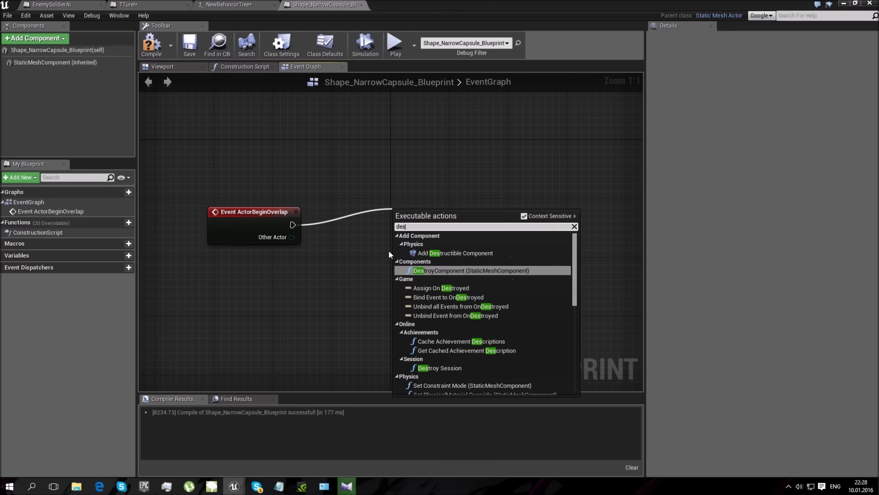
{"action": "left_click", "coordinate": [314, 265]}
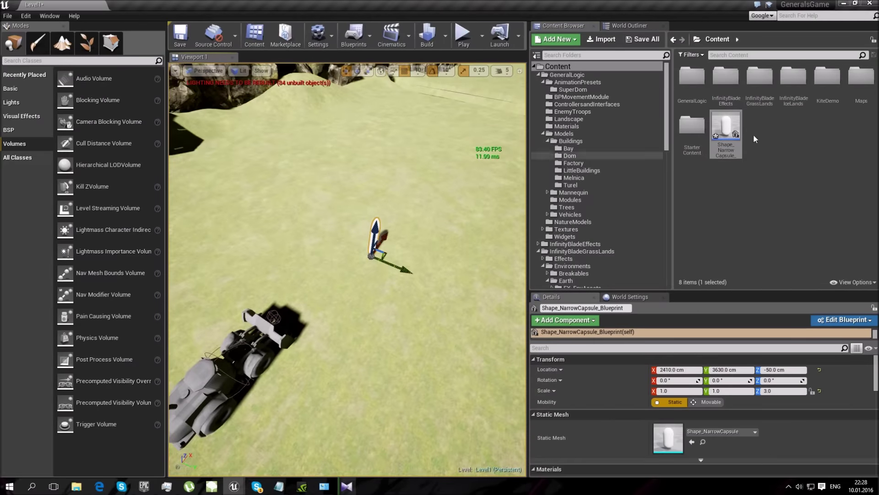
- Browse the project content to the Shapes folder inside StarterContent
{"action": "right_click", "coordinate": [725, 127]}
{"action": "left_click", "coordinate": [708, 224]}
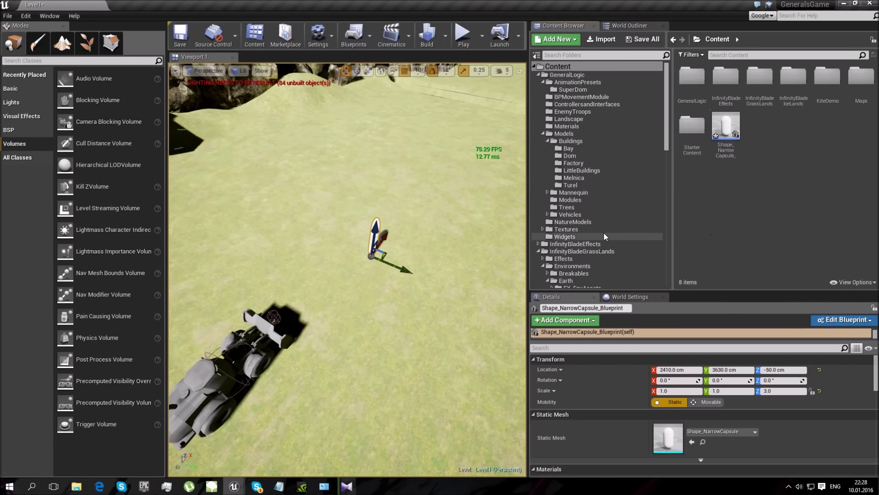
{"action": "scroll", "coordinate": [622, 215], "scroll_direction": "down", "scroll_amount": 2}
{"action": "left_click_drag", "start_coordinate": [667, 148], "coordinate": [673, 291]}
{"action": "left_click", "coordinate": [568, 284]}
{"action": "left_click", "coordinate": [577, 271]}
{"action": "left_click", "coordinate": [578, 278]}
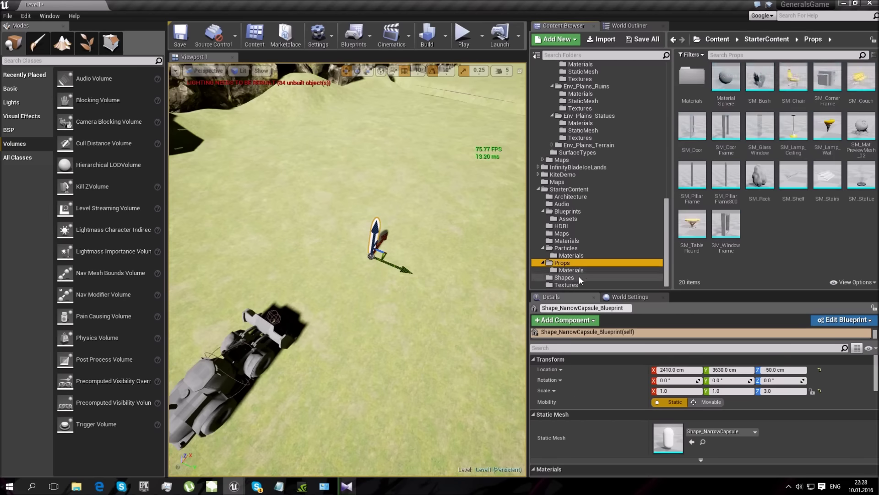
{"action": "left_click", "coordinate": [579, 277]}
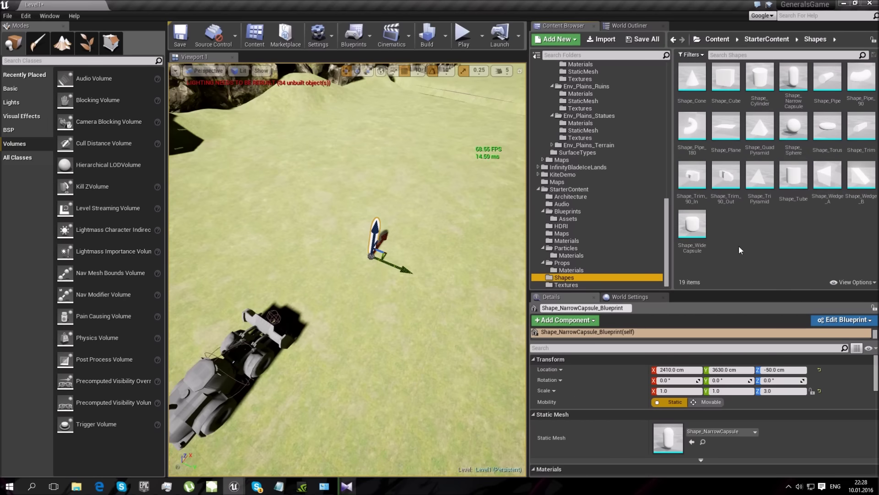
- Create a destructible mesh from Shape_NarrowCapsule and increase the Explode Amount in its preview
{"action": "right_click", "coordinate": [798, 86]}
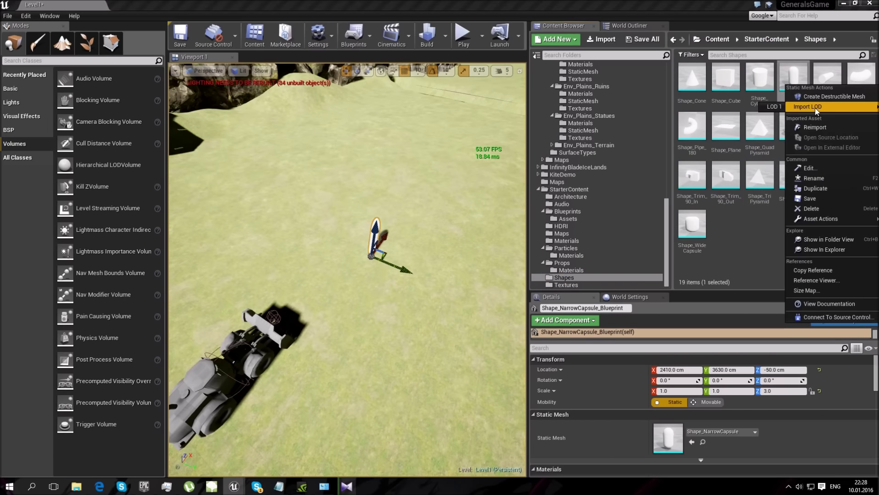
{"action": "left_click", "coordinate": [831, 97]}
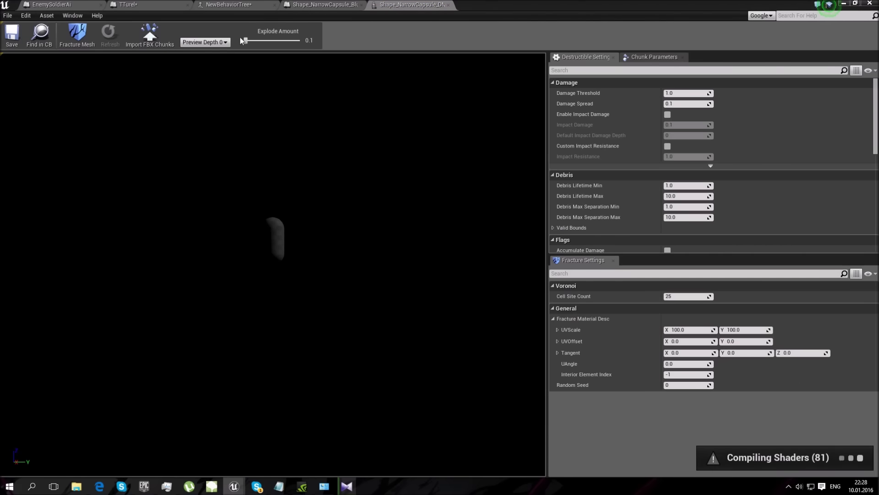
{"action": "left_click_drag", "start_coordinate": [243, 41], "coordinate": [311, 40]}
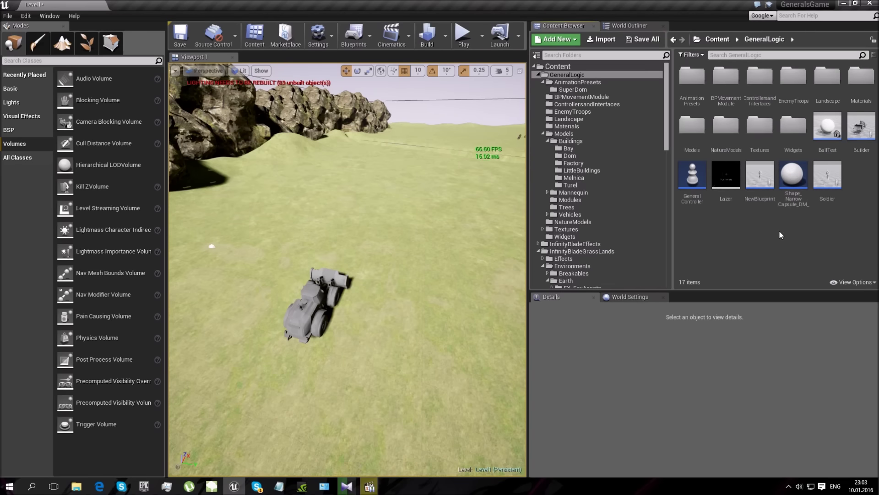
- Open Shape_NarrowCapsule_DM_Blueprint from GeneralLogic in the full Blueprint editor and select its inherited DestructibleComponent
{"action": "double_click", "coordinate": [802, 200]}
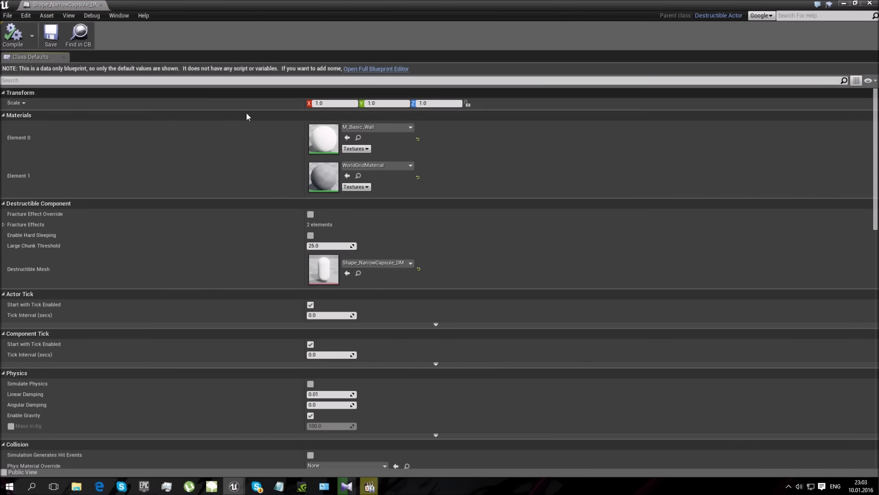
{"action": "left_click", "coordinate": [373, 69]}
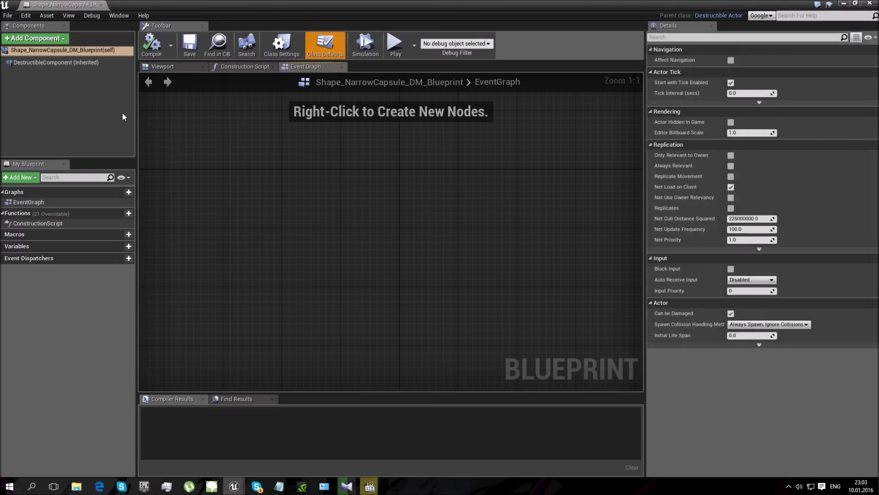
{"action": "left_click", "coordinate": [68, 64]}
{"action": "left_click", "coordinate": [90, 94]}
{"action": "left_click", "coordinate": [65, 64]}
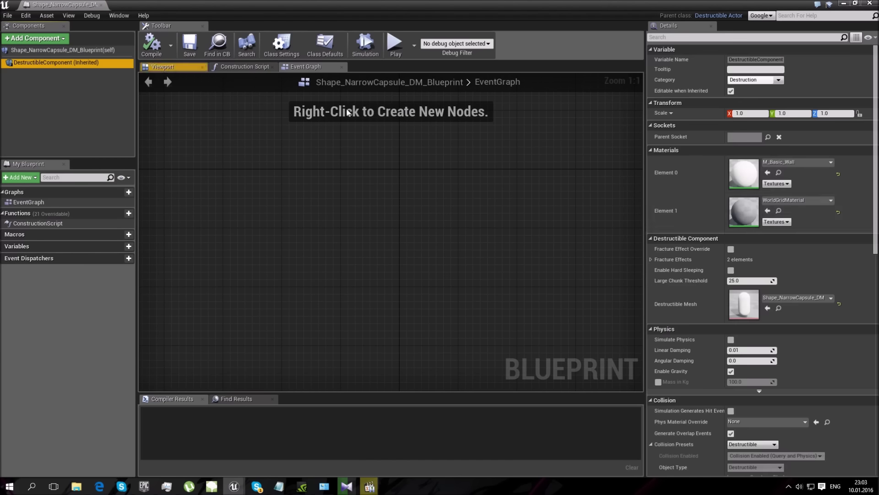
{"action": "left_click", "coordinate": [778, 308]}
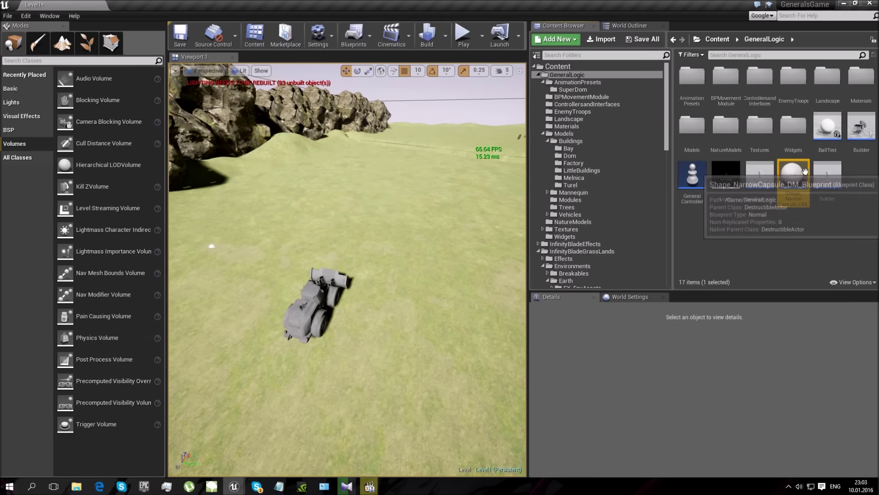
- Place Shape_NarrowCapsule_DM_Blueprint on the grass near the builder, with its Z scale set to 3 and Z location to -20 cm
{"action": "left_click_drag", "start_coordinate": [364, 242], "coordinate": [377, 246]}
{"action": "key", "text": "w"}
{"action": "right_click_drag", "start_coordinate": [357, 266], "coordinate": [329, 248]}
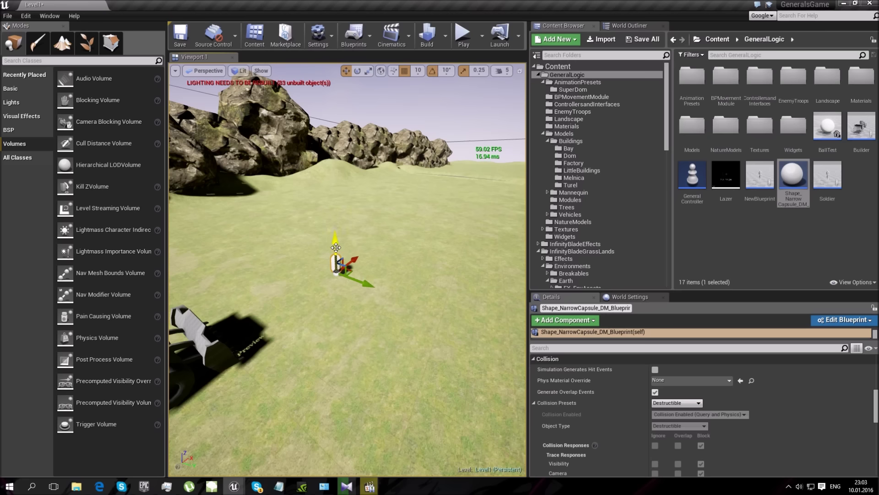
{"action": "scroll", "coordinate": [715, 389], "scroll_direction": "up", "scroll_amount": 10}
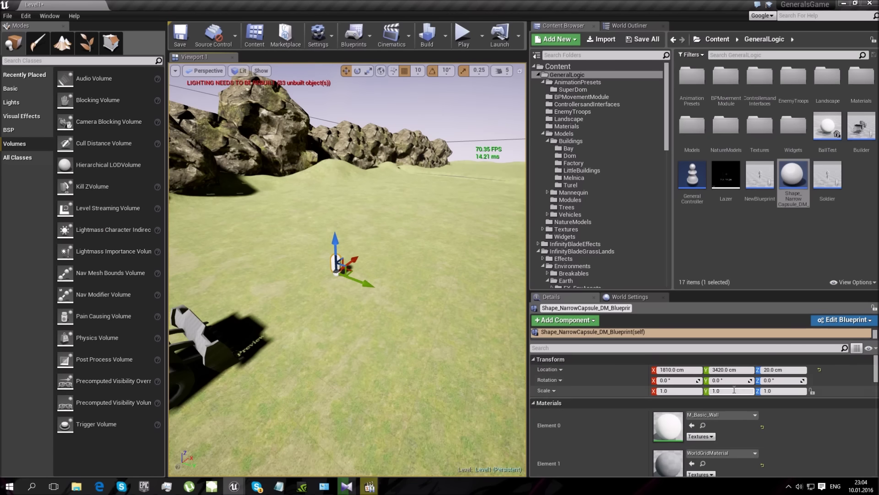
{"action": "left_click", "coordinate": [776, 390]}
{"action": "type", "text": "3"}
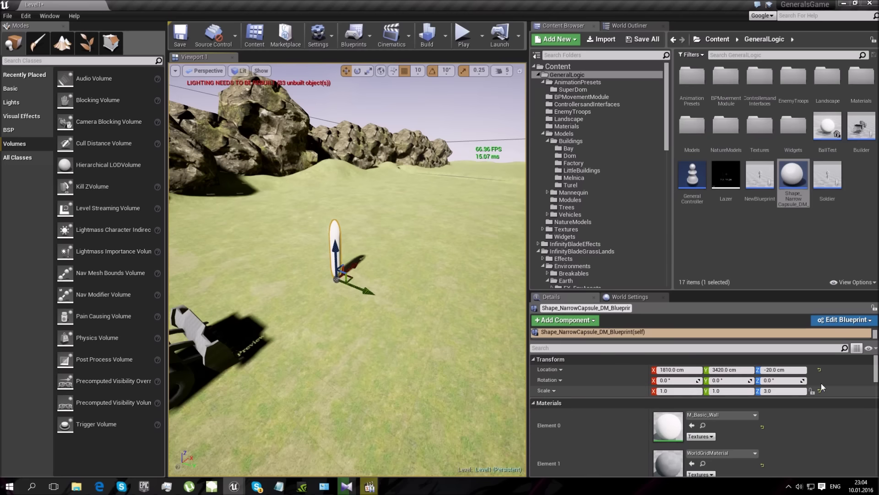
- Enable Simulation Generates Hit Events in the placed destructible capsule's collision settings
{"action": "scroll", "coordinate": [719, 389], "scroll_direction": "down", "scroll_amount": 6}
{"action": "scroll", "coordinate": [695, 399], "scroll_direction": "up", "scroll_amount": 1}
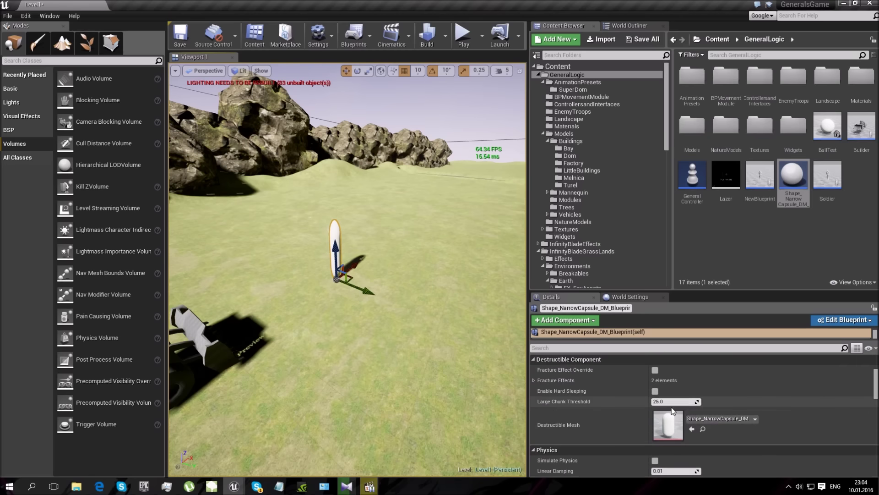
{"action": "scroll", "coordinate": [682, 423], "scroll_direction": "down", "scroll_amount": 3}
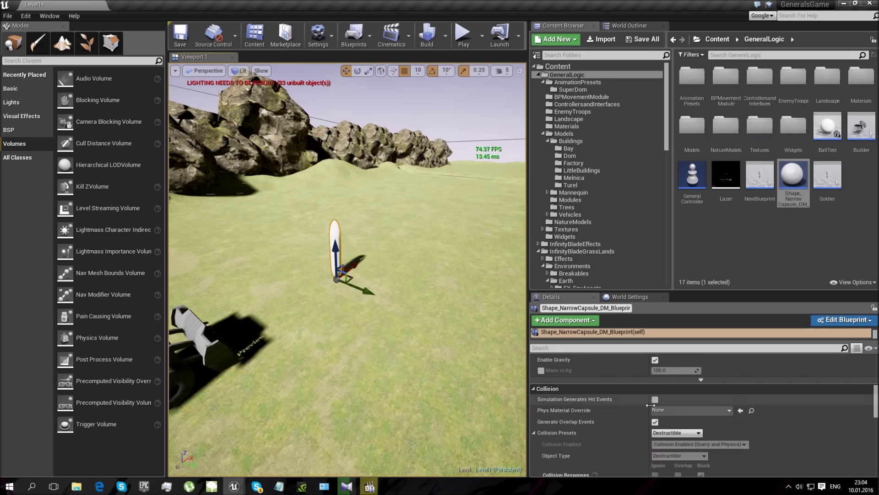
{"action": "left_click", "coordinate": [656, 399]}
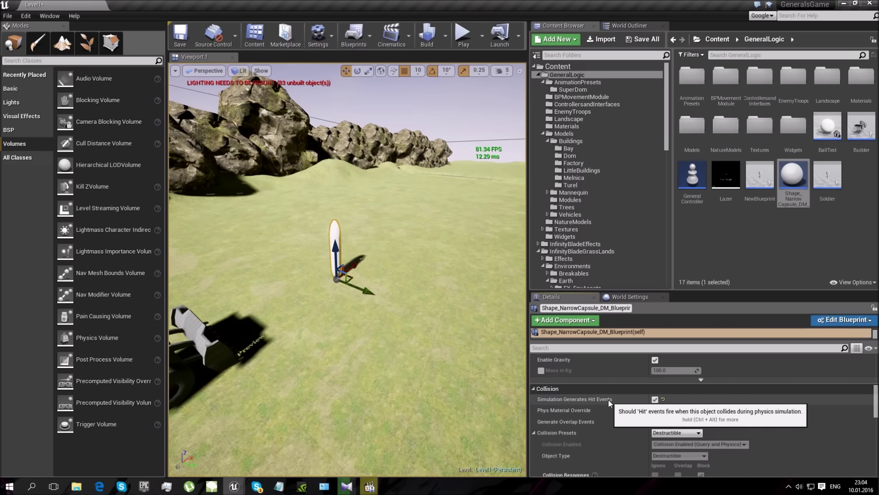
- Examine the destructible capsule in the level and review its collision presets and responses
{"action": "right_click_drag", "start_coordinate": [301, 325], "coordinate": [252, 326]}
{"action": "left_click", "coordinate": [426, 103]}
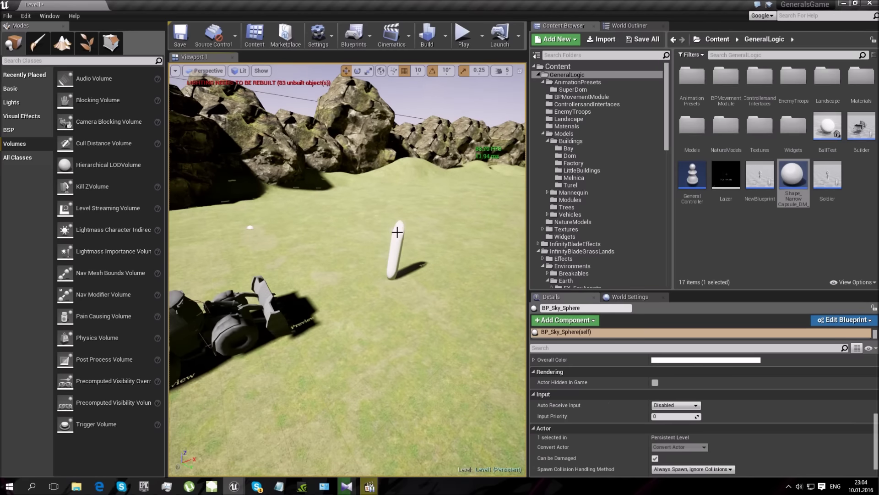
{"action": "left_click", "coordinate": [397, 233]}
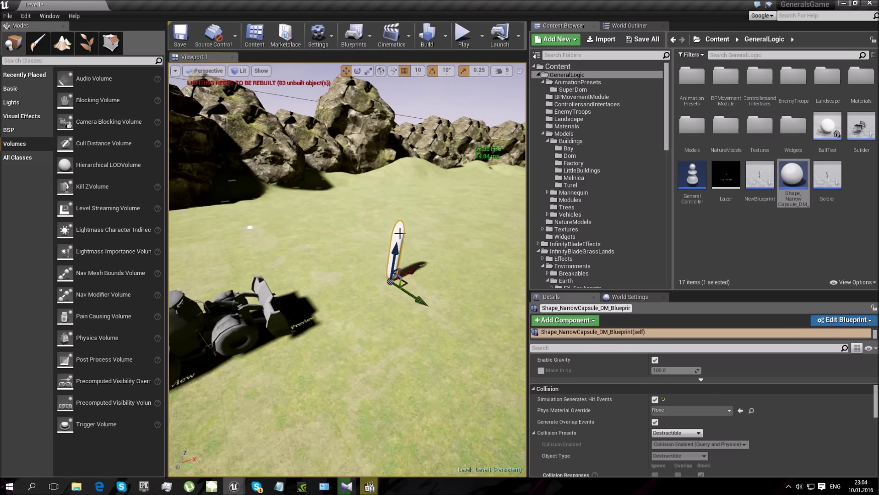
{"action": "left_click", "coordinate": [429, 106]}
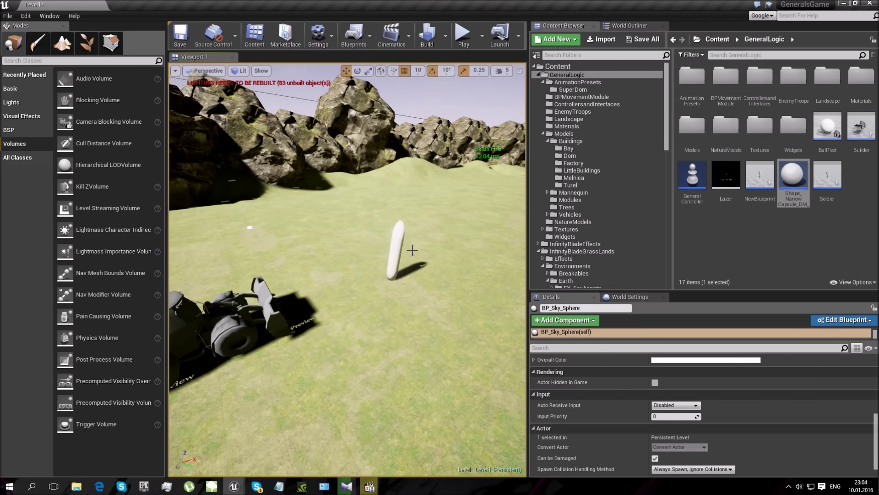
{"action": "left_click", "coordinate": [398, 255]}
{"action": "scroll", "coordinate": [636, 370], "scroll_direction": "down", "scroll_amount": 10}
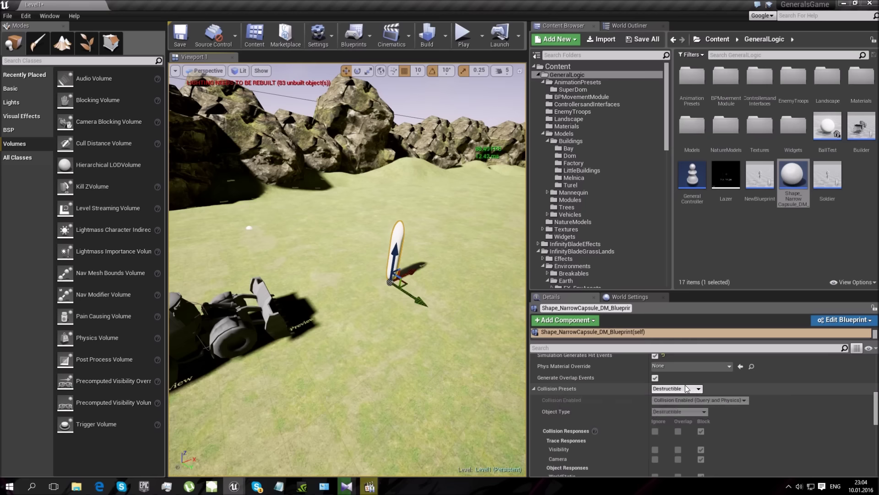
{"action": "right_click_drag", "start_coordinate": [406, 325], "coordinate": [452, 325]}
{"action": "scroll", "coordinate": [366, 329], "scroll_direction": "down", "scroll_amount": 4}
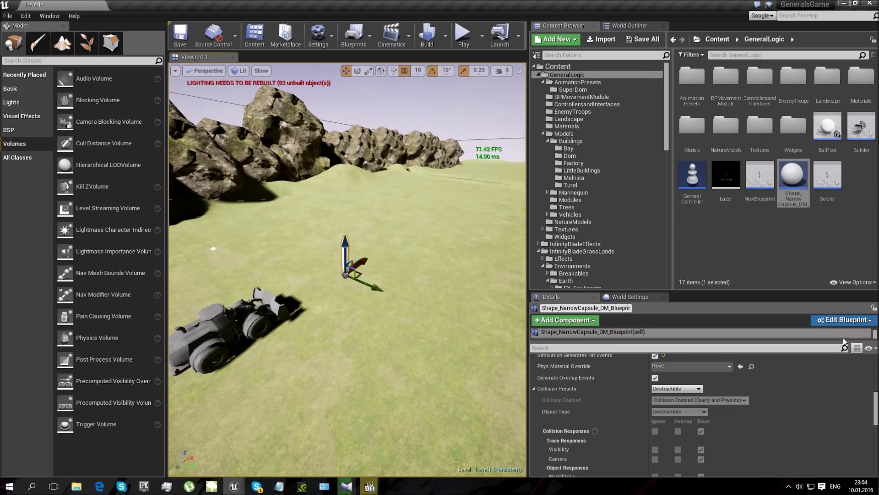
- Open the destructible capsule's Blueprint for editing and add an Event ActorBeginOverlap node to its Event Graph
{"action": "left_click", "coordinate": [845, 321]}
{"action": "left_click", "coordinate": [810, 337]}
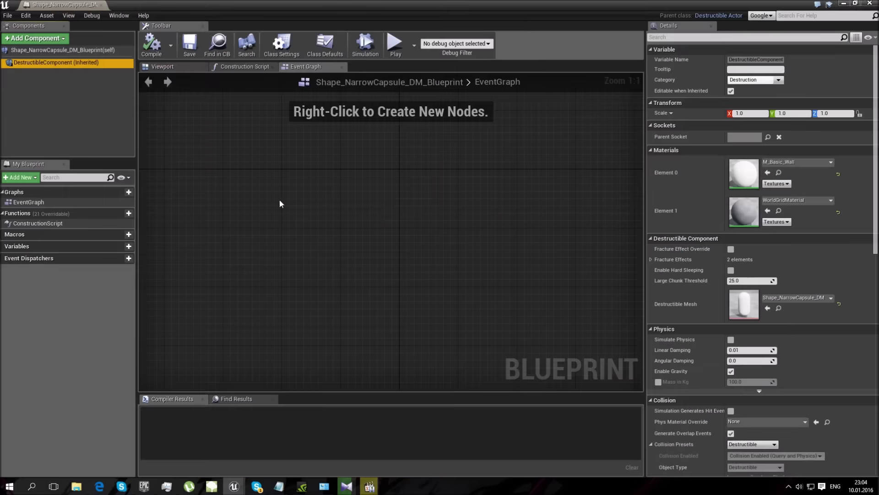
{"action": "right_click", "coordinate": [254, 194]}
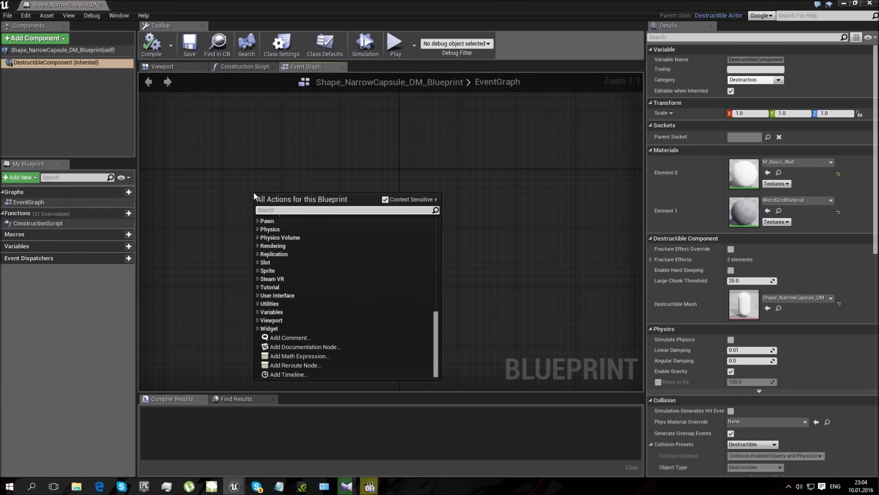
{"action": "type", "text": "be"}
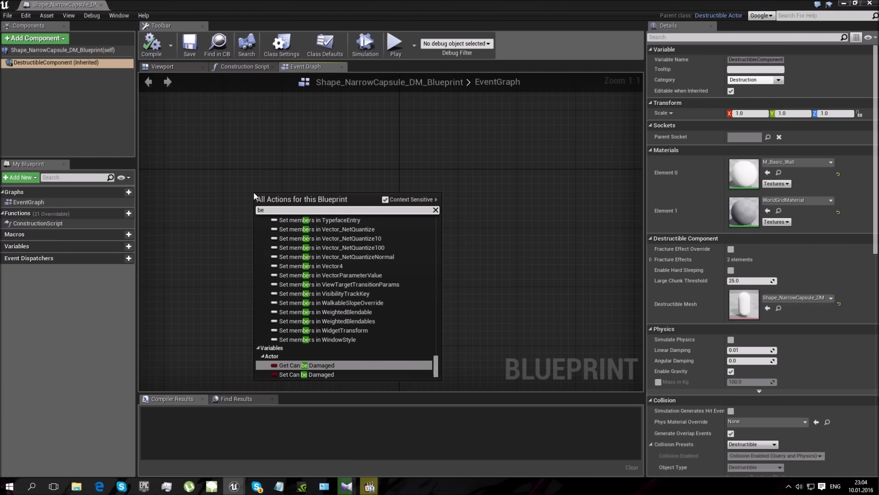
{"action": "type", "text": "go"}
{"action": "key", "text": "BackSpace"}
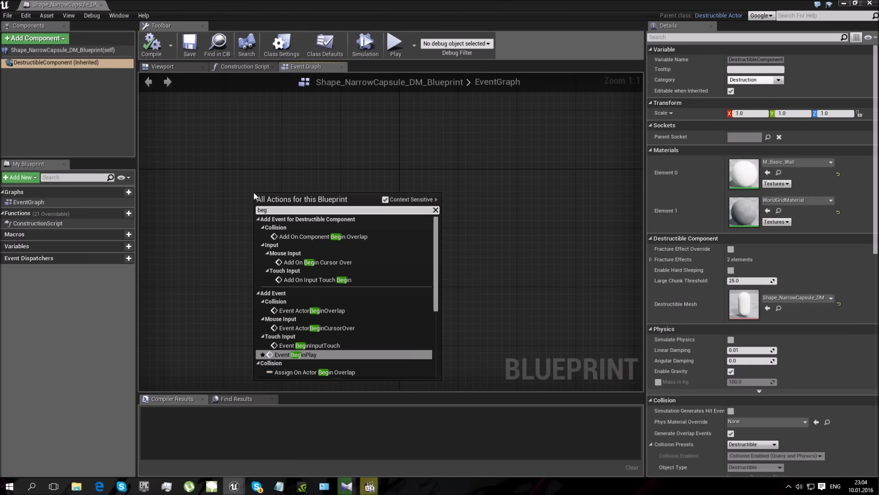
{"action": "type", "text": "in"}
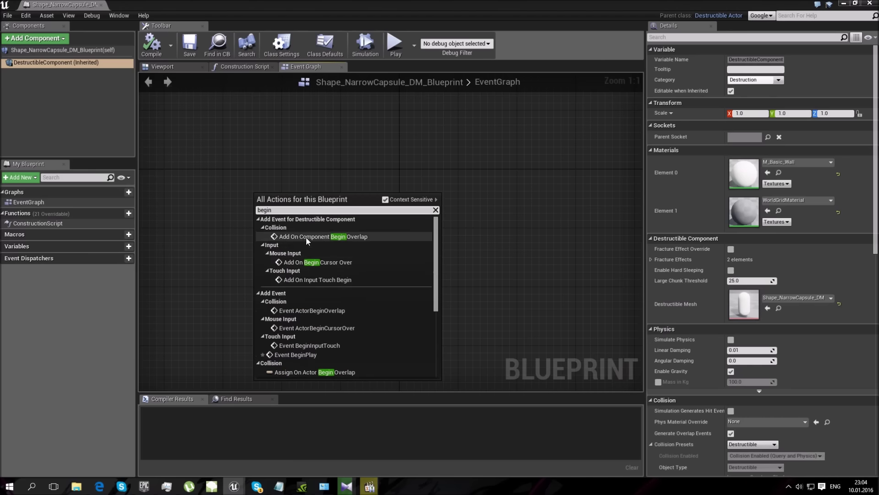
{"action": "scroll", "coordinate": [340, 307], "scroll_direction": "down", "scroll_amount": 1}
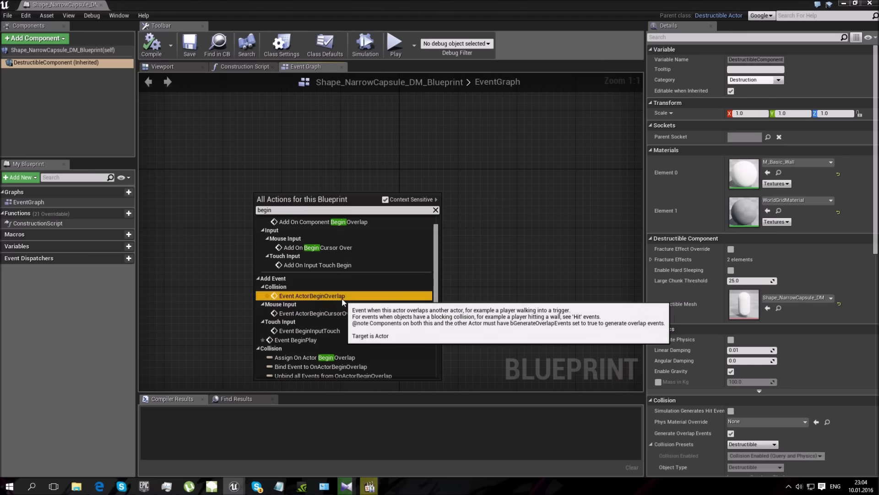
{"action": "left_click", "coordinate": [316, 296]}
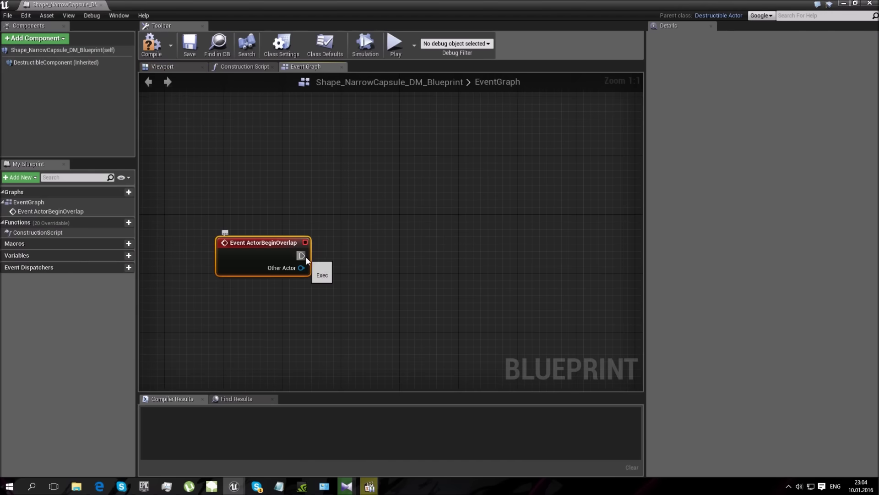
- Add a Destructible Component reference to the graph and create an Apply Damage node with it as the target
{"action": "left_click_drag", "start_coordinate": [392, 234], "coordinate": [392, 234]}
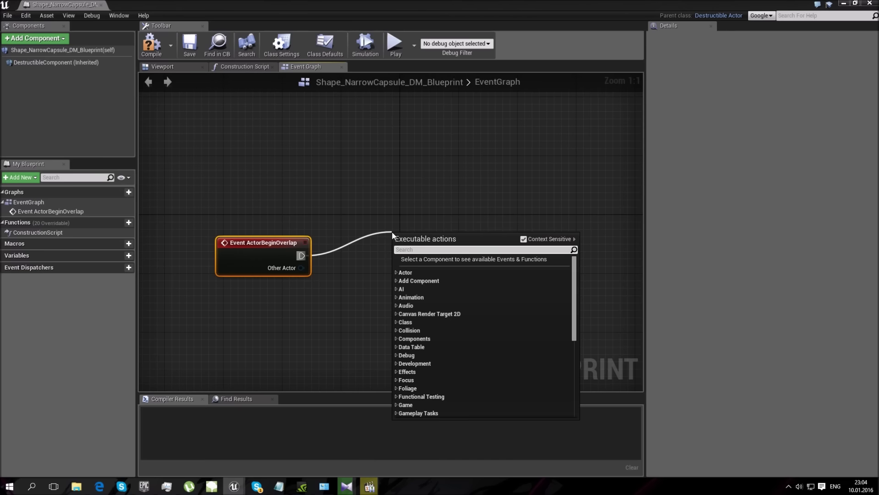
{"action": "left_click", "coordinate": [338, 292]}
{"action": "left_click_drag", "start_coordinate": [55, 62], "coordinate": [397, 268]}
{"action": "type", "text": "damage"}
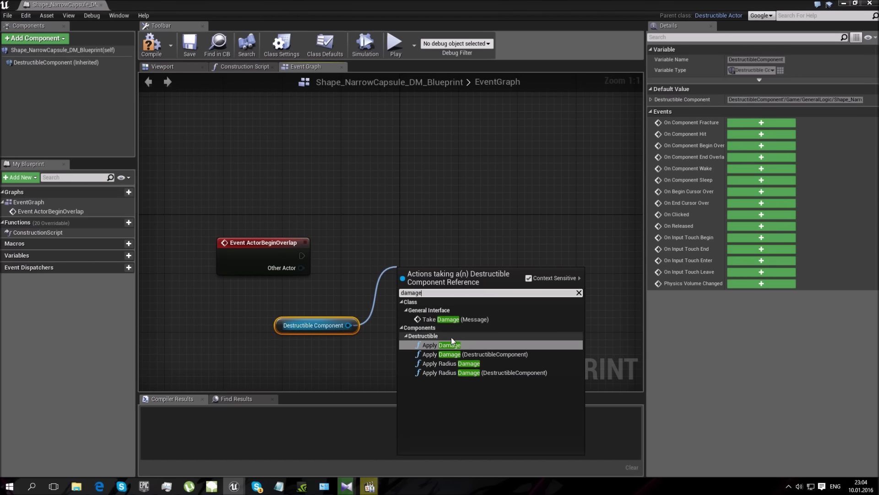
{"action": "left_click", "coordinate": [471, 344]}
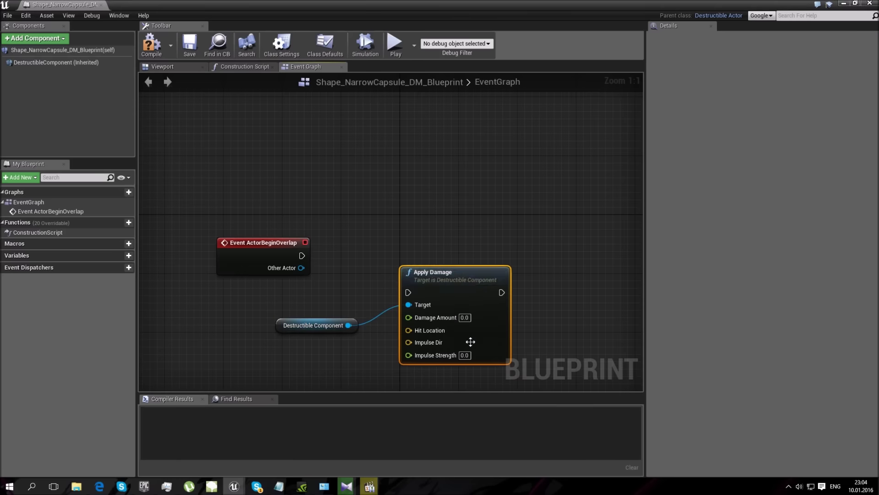
- Wire Event ActorBeginOverlap into Apply Damage, tidy the node layout, and compile the Blueprint
{"action": "left_click_drag", "start_coordinate": [463, 258], "coordinate": [329, 264]}
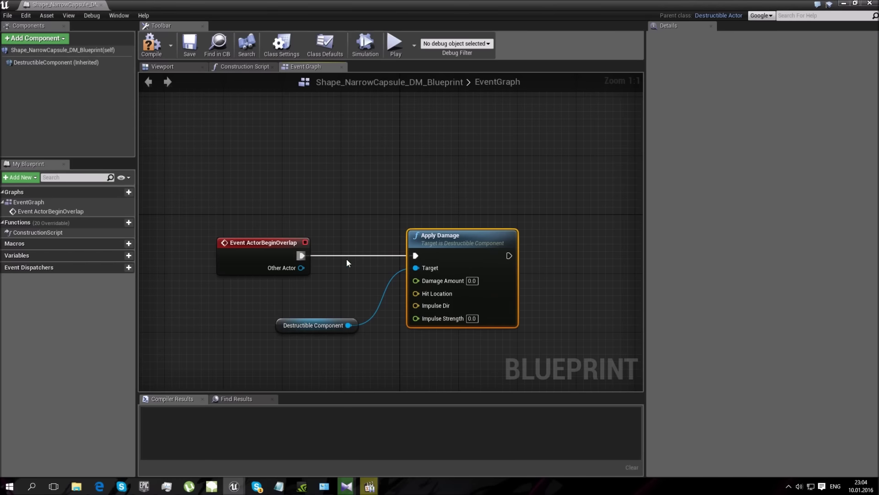
{"action": "left_click_drag", "start_coordinate": [486, 257], "coordinate": [493, 265]}
{"action": "left_click_drag", "start_coordinate": [348, 325], "coordinate": [423, 275]}
{"action": "left_click", "coordinate": [331, 276]}
{"action": "left_click_drag", "start_coordinate": [286, 325], "coordinate": [219, 295]}
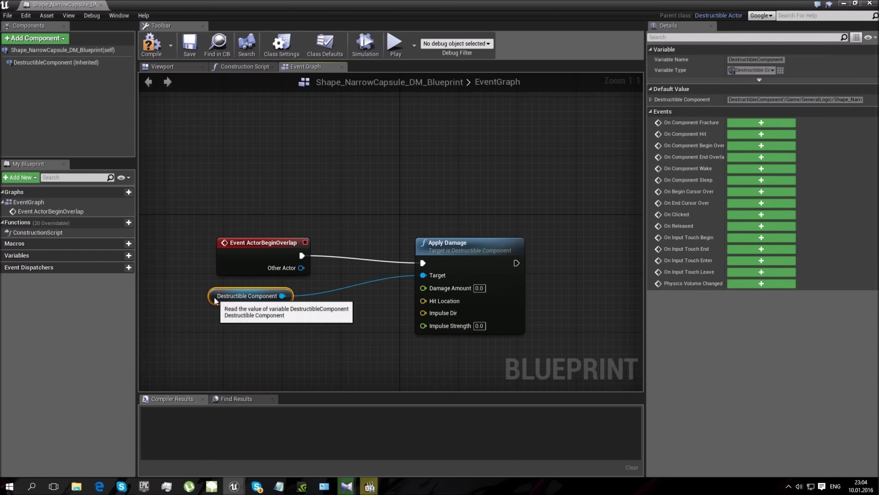
{"action": "left_click", "coordinate": [154, 55]}
{"action": "left_click_drag", "start_coordinate": [508, 254], "coordinate": [500, 232]}
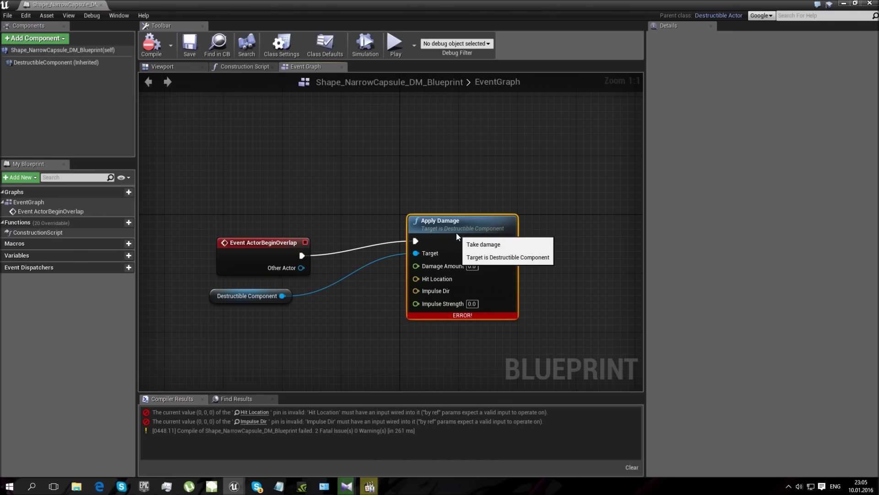